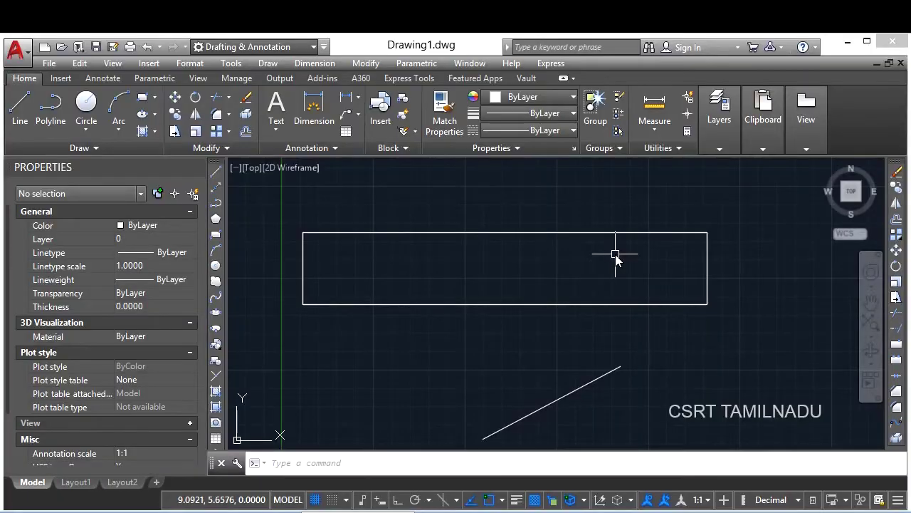
# - Browse the Draw menu's text commands, then dismiss the open menus
pyautogui.click(615, 254)
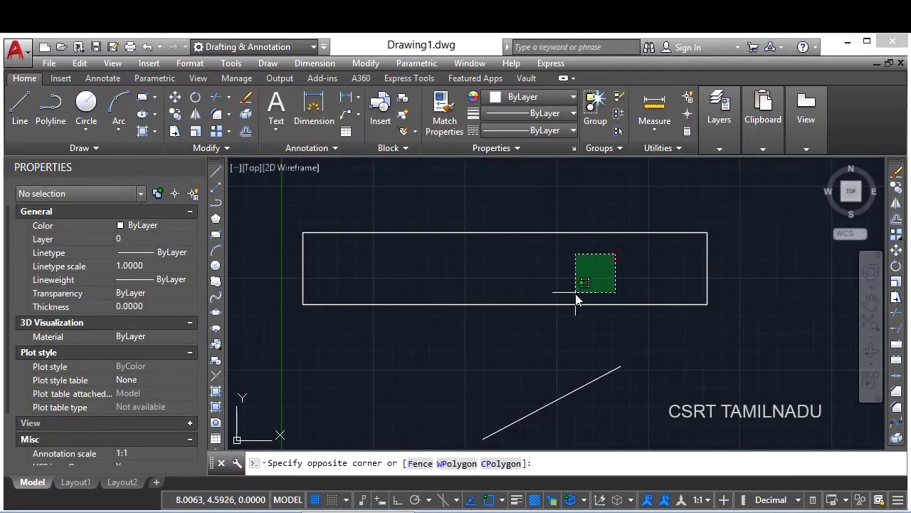
pyautogui.click(539, 270)
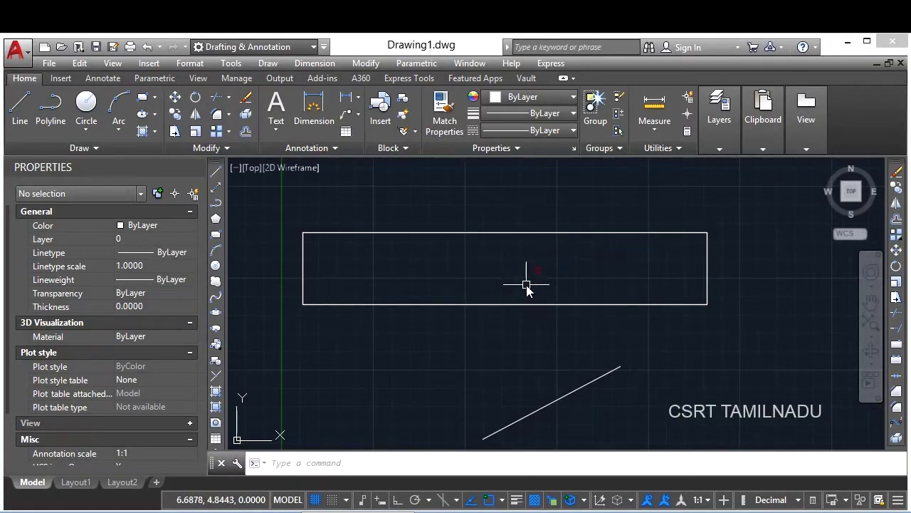
pyautogui.click(268, 63)
pyautogui.moveTo(310, 489)
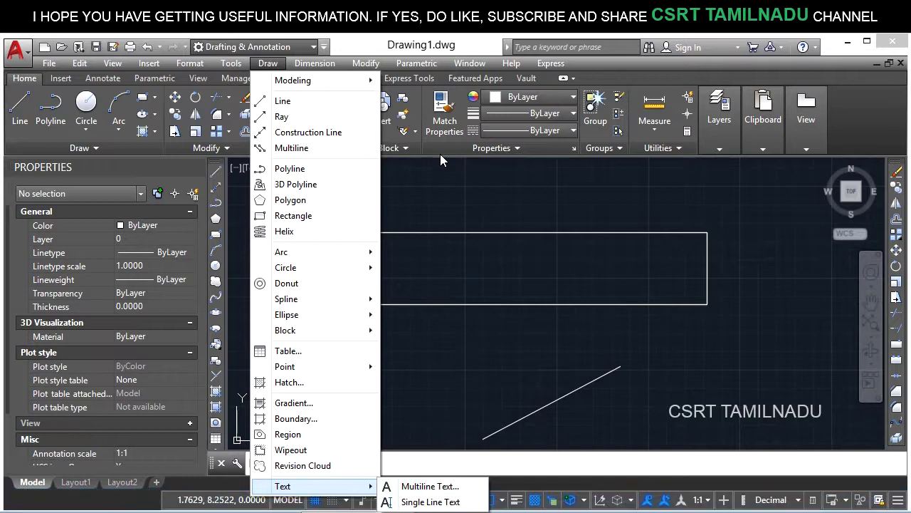
pyautogui.moveTo(513, 64)
pyautogui.moveTo(548, 66)
pyautogui.moveTo(569, 96)
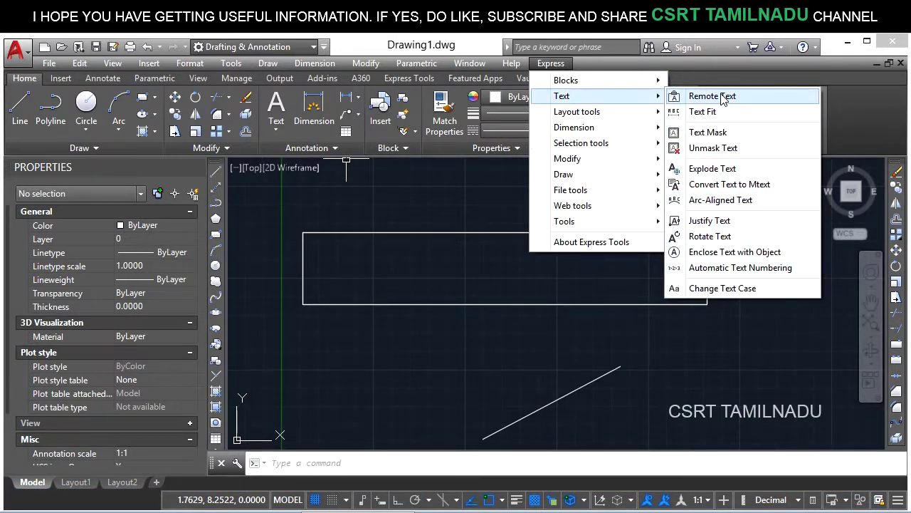
pyautogui.click(518, 342)
# - Start the TEXT command by typing it, then cancel it
pyautogui.click(428, 400)
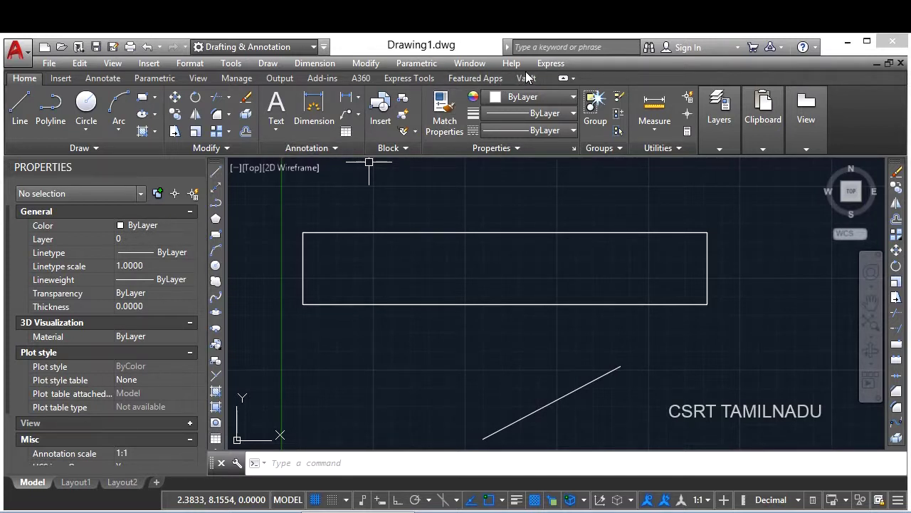
pyautogui.click(425, 339)
pyautogui.click(377, 371)
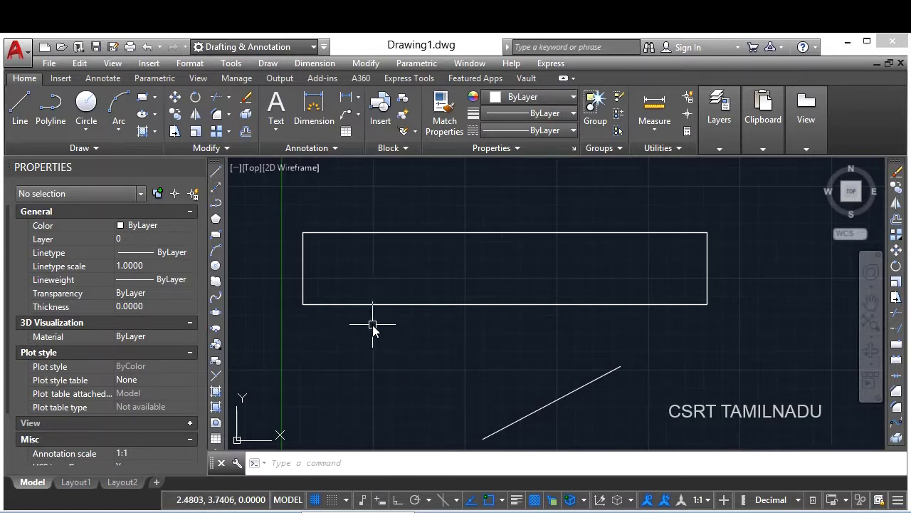
pyautogui.write('text')
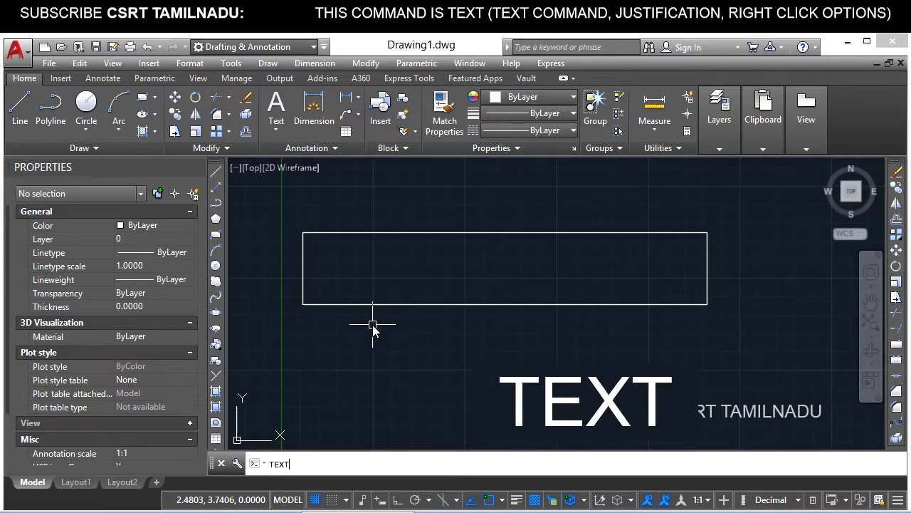
pyautogui.press('Return')
pyautogui.press('Escape')
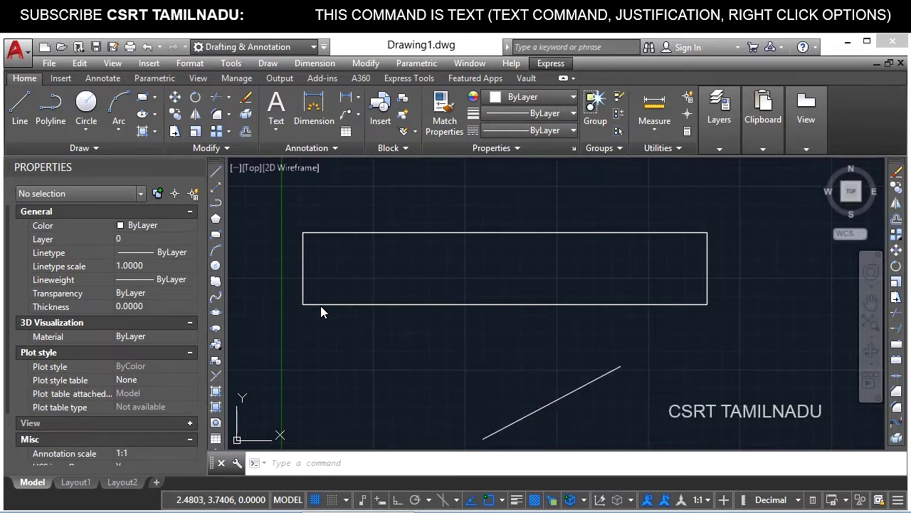
# - Set the Annotate tab's Text button to Single Line as the default text tool
pyautogui.click(278, 135)
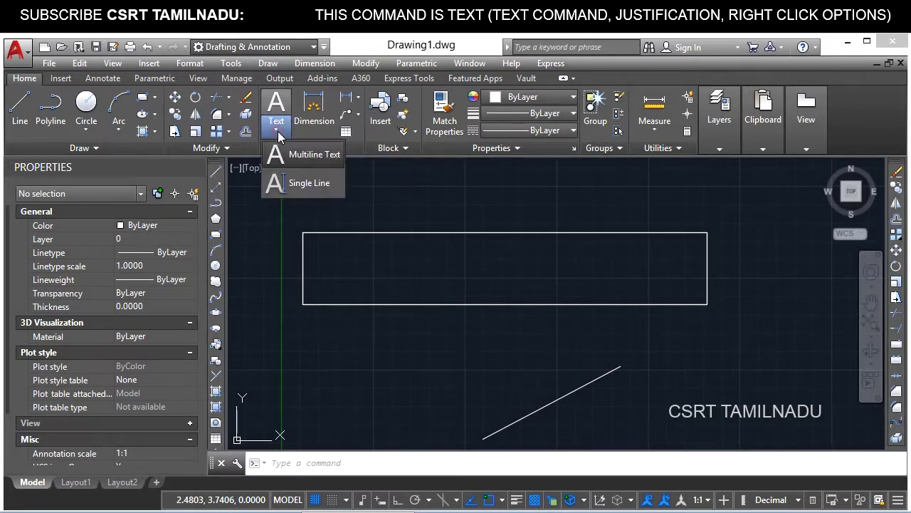
pyautogui.click(299, 184)
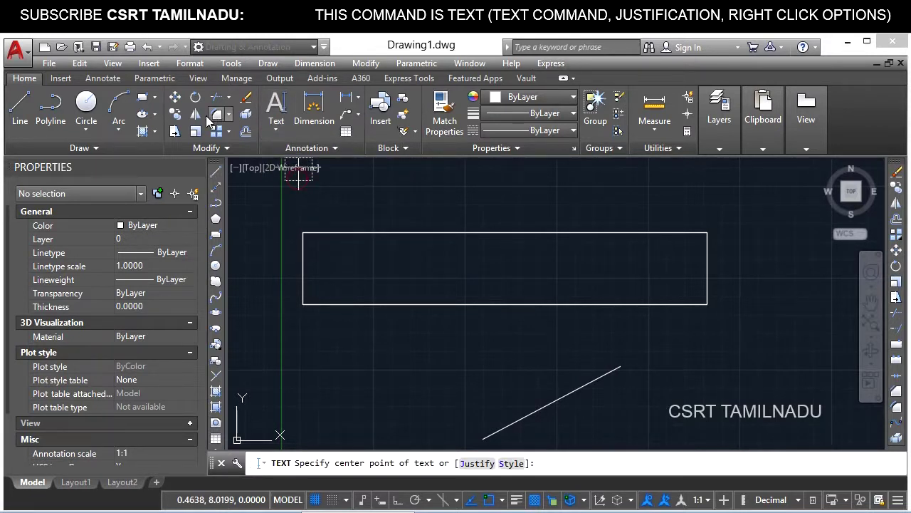
pyautogui.press('Escape')
pyautogui.click(104, 78)
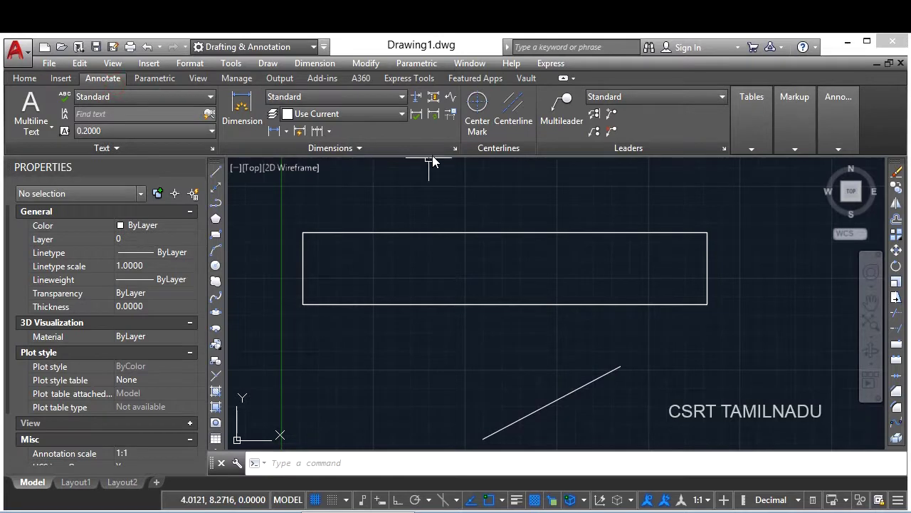
pyautogui.click(50, 132)
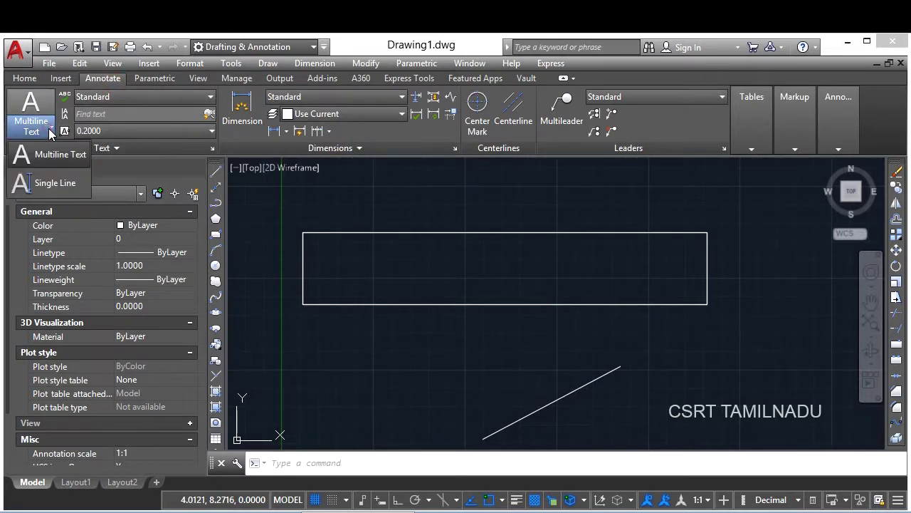
pyautogui.click(50, 185)
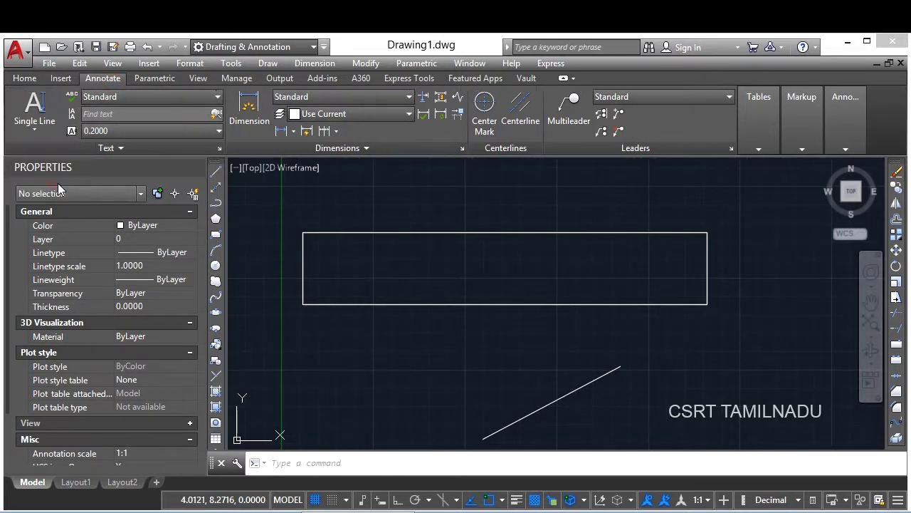
# - Start Single Line Text from Draw > Text so it asks for the center point
pyautogui.click(267, 63)
pyautogui.moveTo(275, 484)
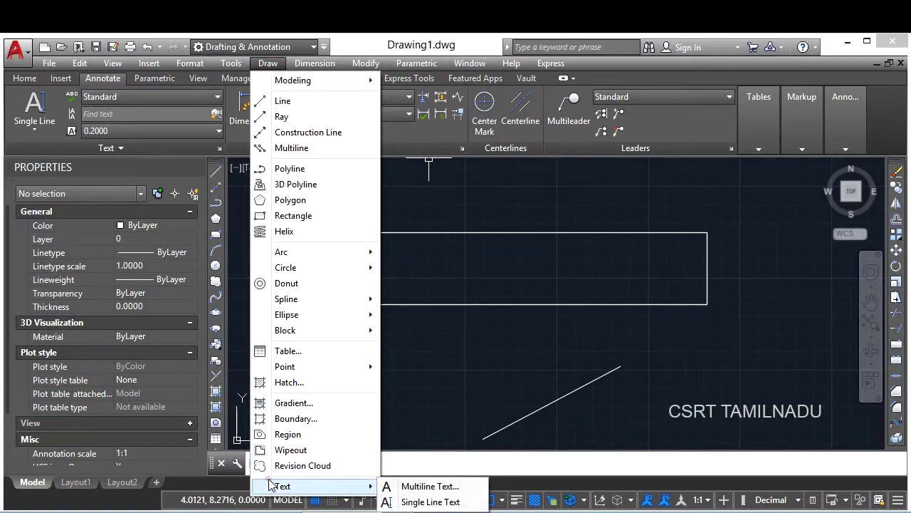
pyautogui.click(411, 503)
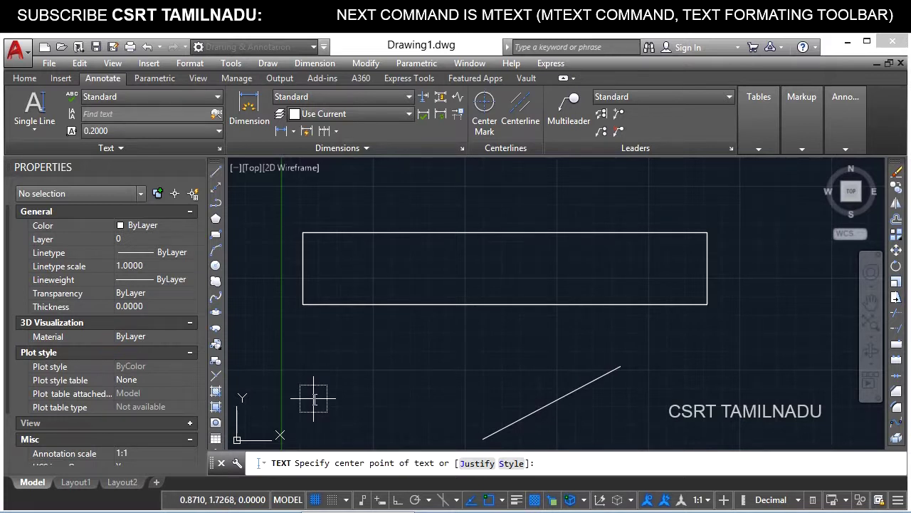
# - Place labels TEXT, COMMAND, IN, AUTOCAD at the rectangle's top-left corner, height 0.2, rotation 0
pyautogui.click(310, 242)
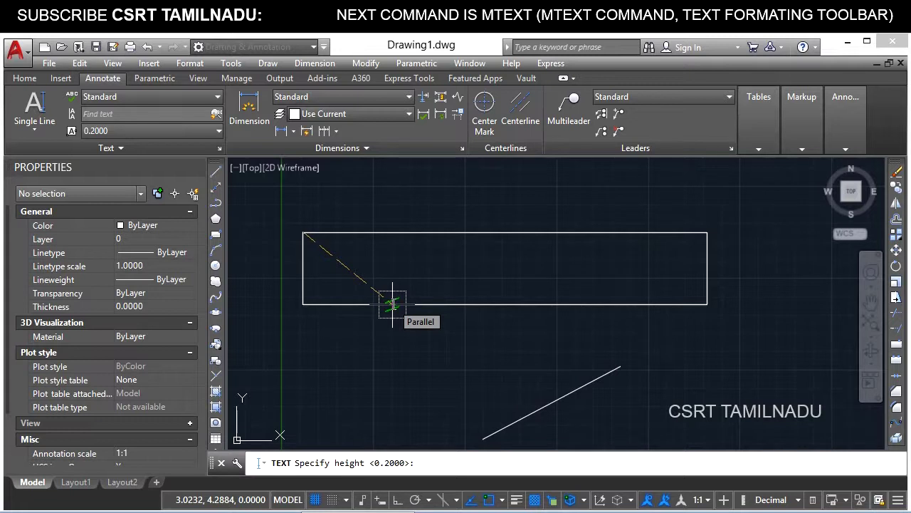
pyautogui.press('Return')
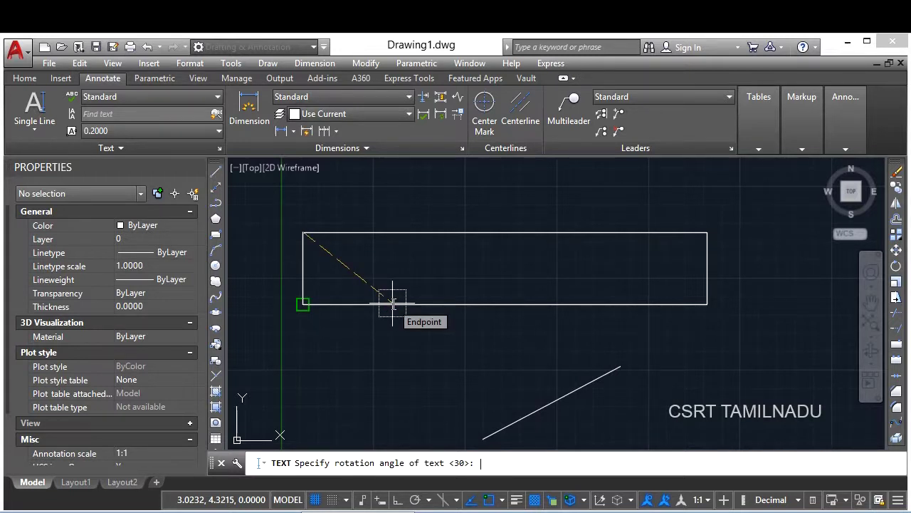
pyautogui.write('0')
pyautogui.press('Return')
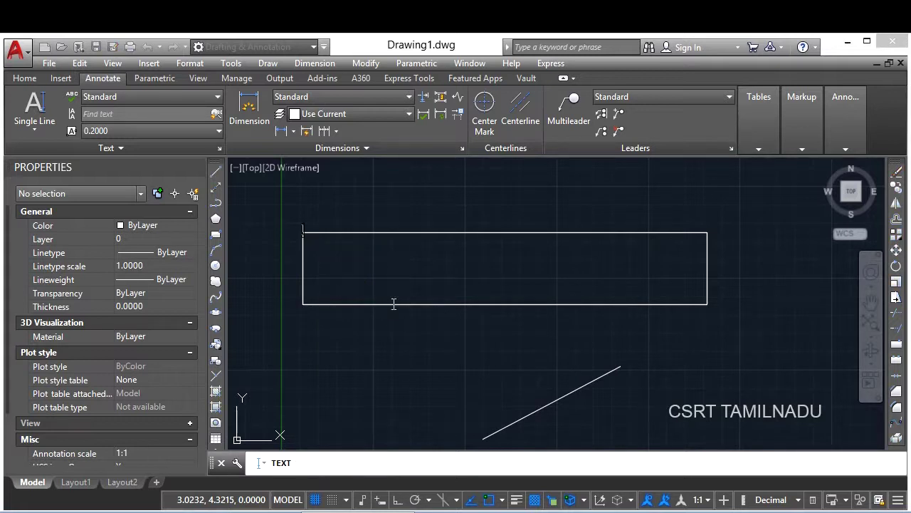
pyautogui.write('TEXT')
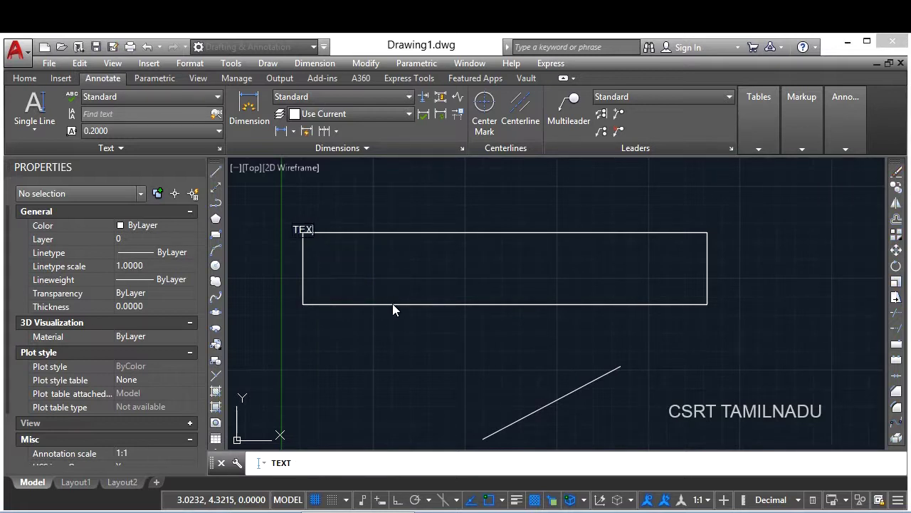
pyautogui.press('Return')
pyautogui.write('COMMAND')
pyautogui.press('Return')
pyautogui.write('IN')
pyautogui.press('Return')
pyautogui.write('AUTOCAD')
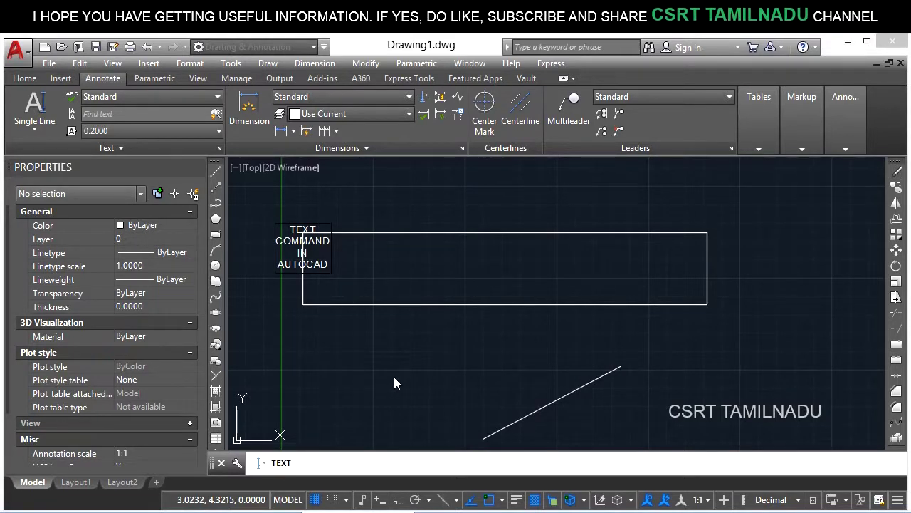
pyautogui.press('Return')
pyautogui.press('Return')
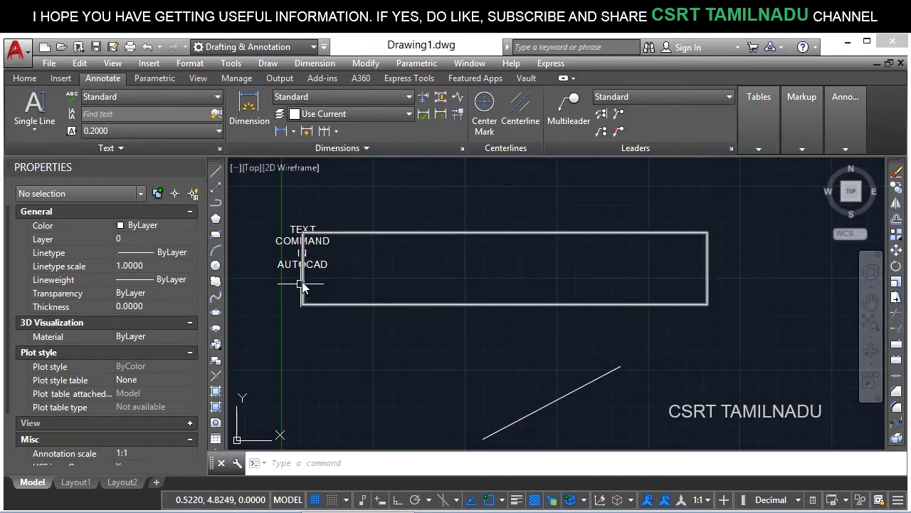
# - Window-select the four labels to check their properties, then clear the selection
pyautogui.click(257, 203)
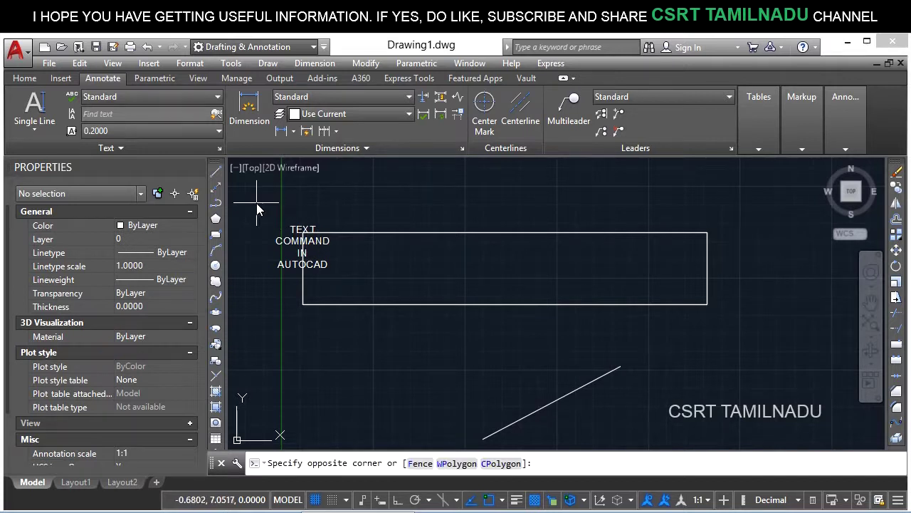
pyautogui.click(341, 292)
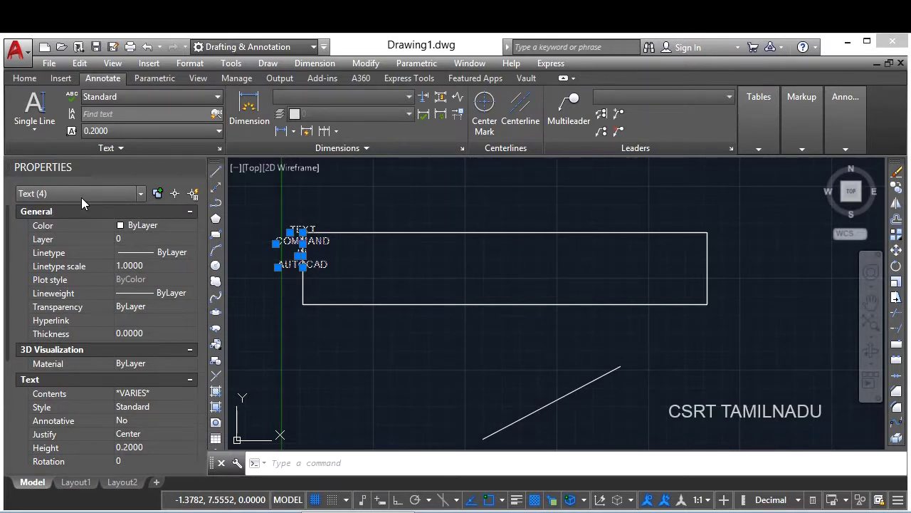
pyautogui.press('Escape')
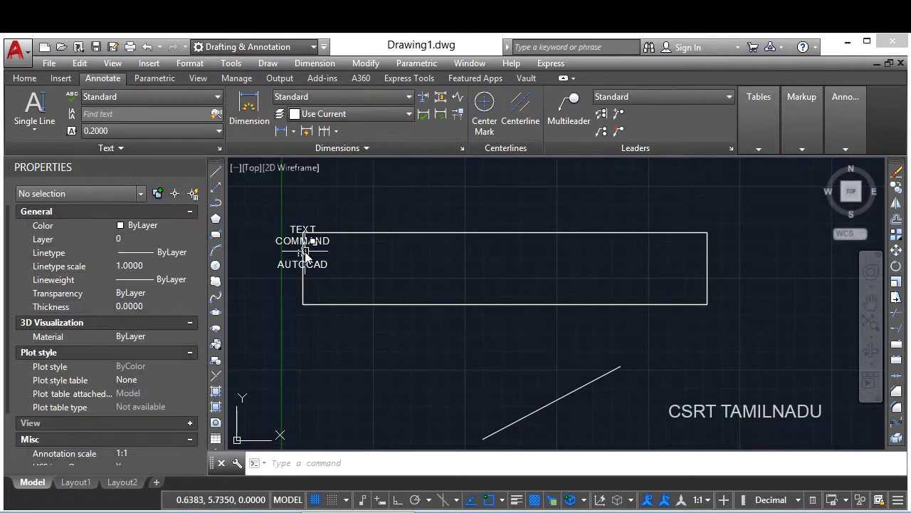
pyautogui.write('mt')
pyautogui.press('Return')
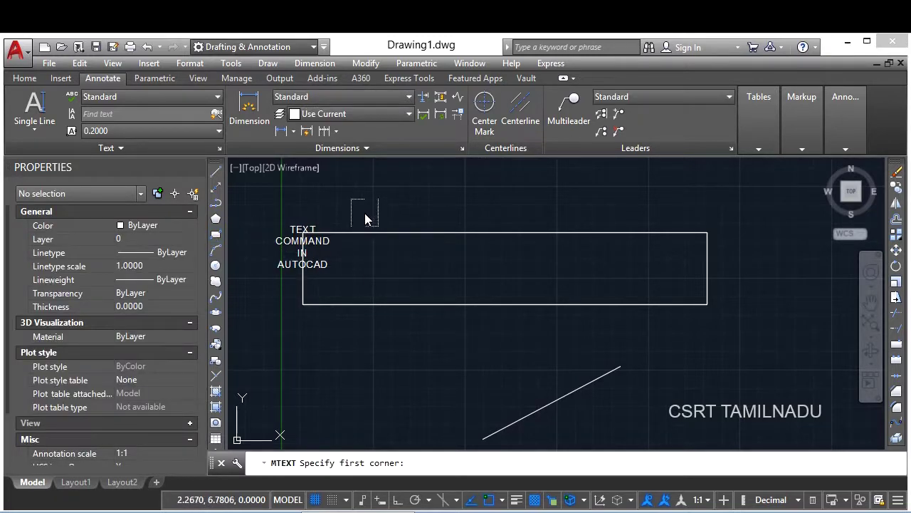
pyautogui.click(365, 212)
pyautogui.click(427, 275)
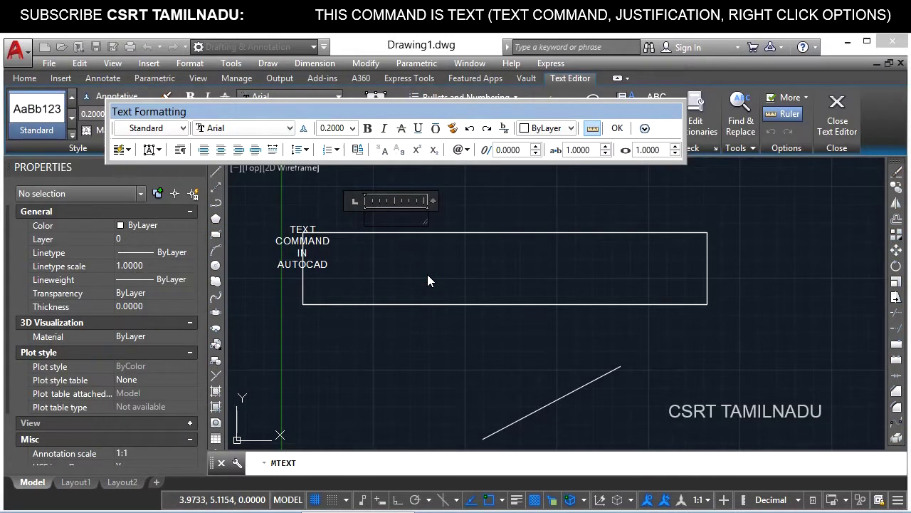
pyautogui.write('TEXT')
pyautogui.press('Return')
pyautogui.write('COMMAND')
pyautogui.click(427, 280)
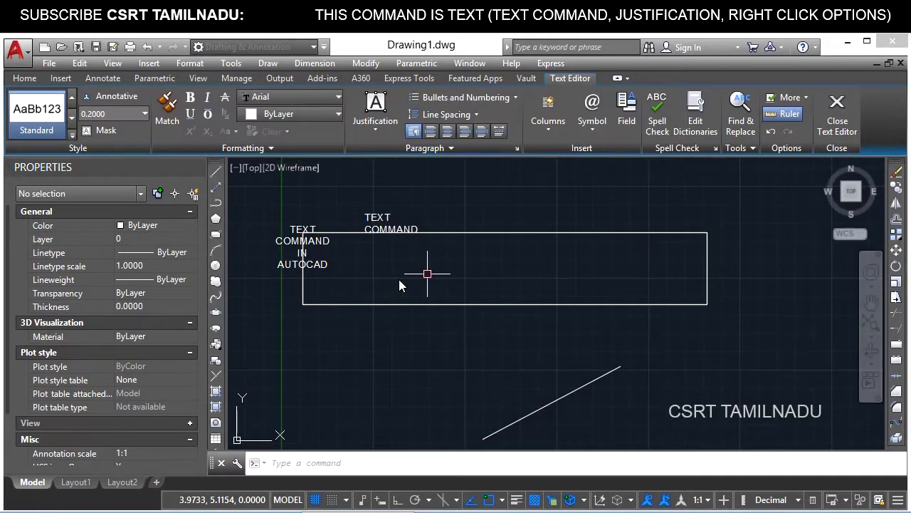
pyautogui.click(378, 228)
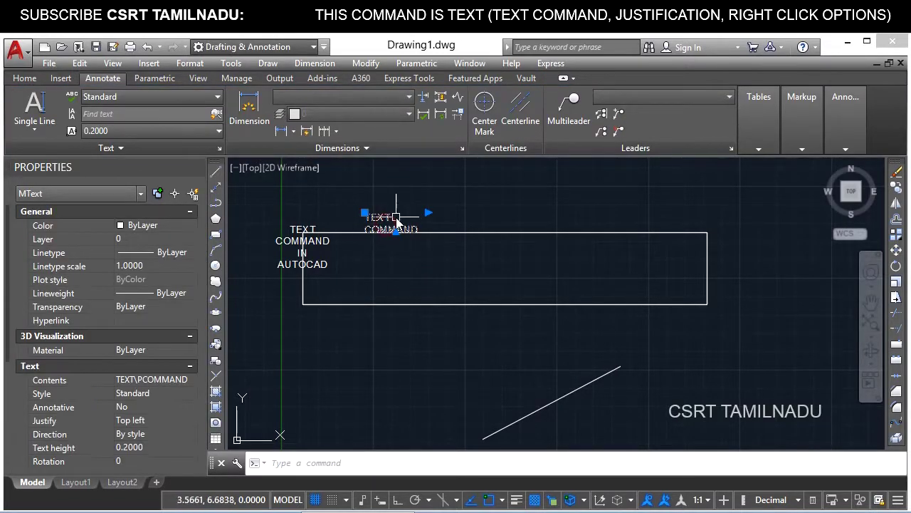
pyautogui.hotkey('ctrl', 'z')
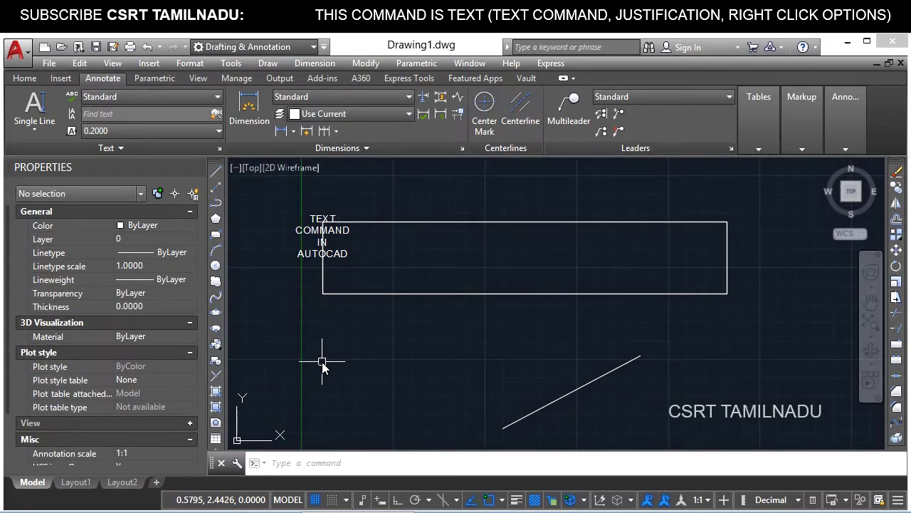
# - Repeatedly open the AUTOCAD label for in-place editing and exit without changing it
pyautogui.doubleClick(313, 254)
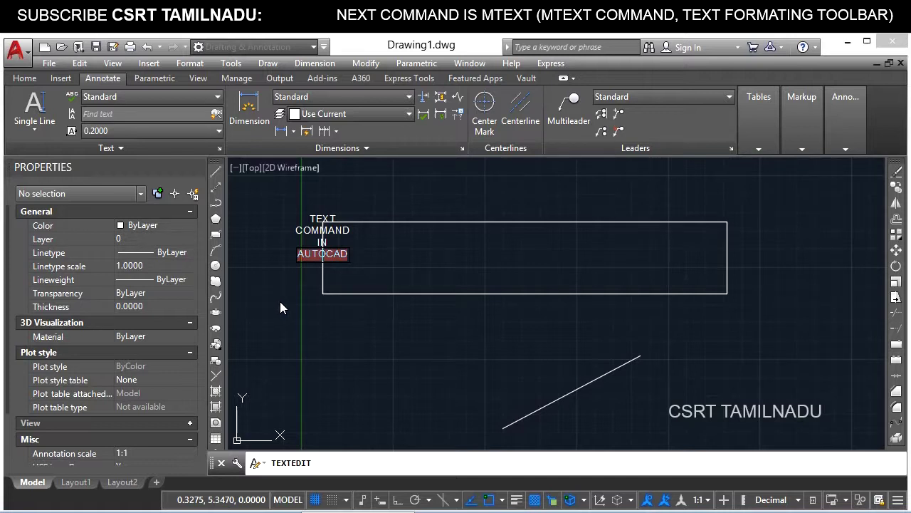
pyautogui.click(321, 340)
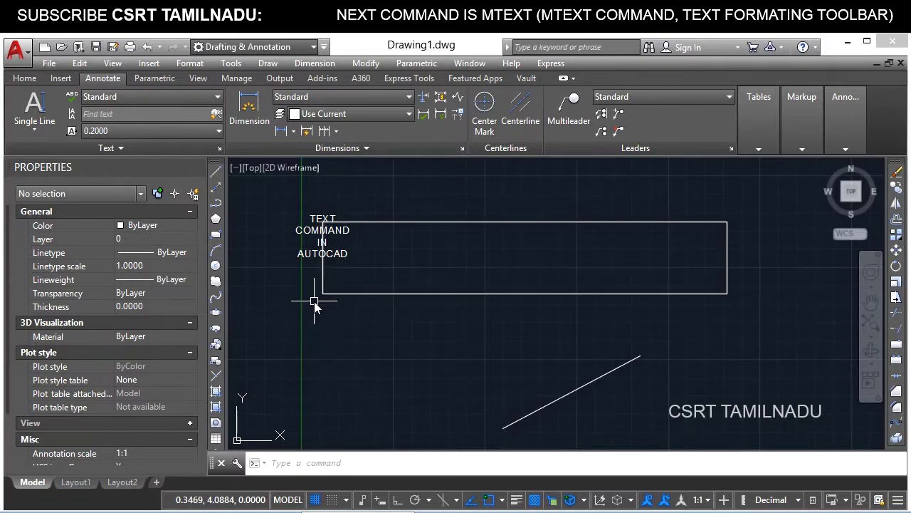
pyautogui.press('Escape')
pyautogui.click(318, 255)
pyautogui.doubleClick(318, 255)
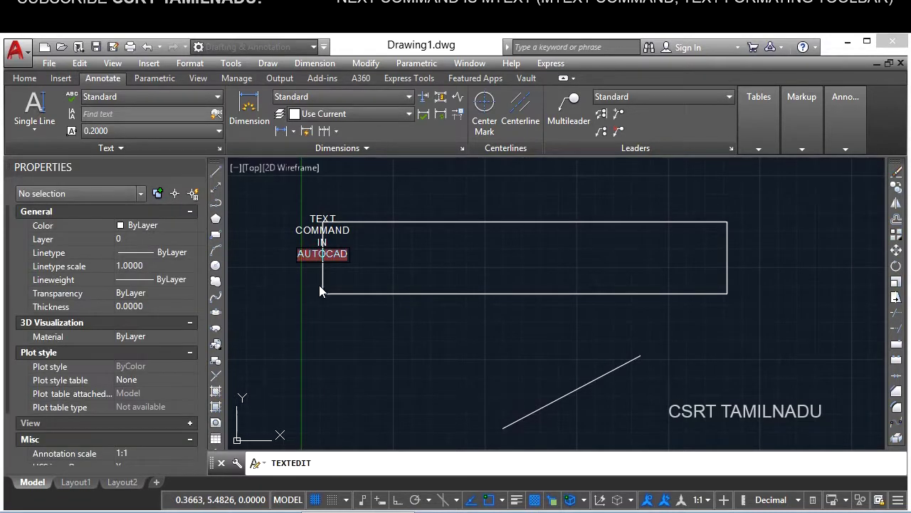
pyautogui.click(317, 330)
pyautogui.press('Escape')
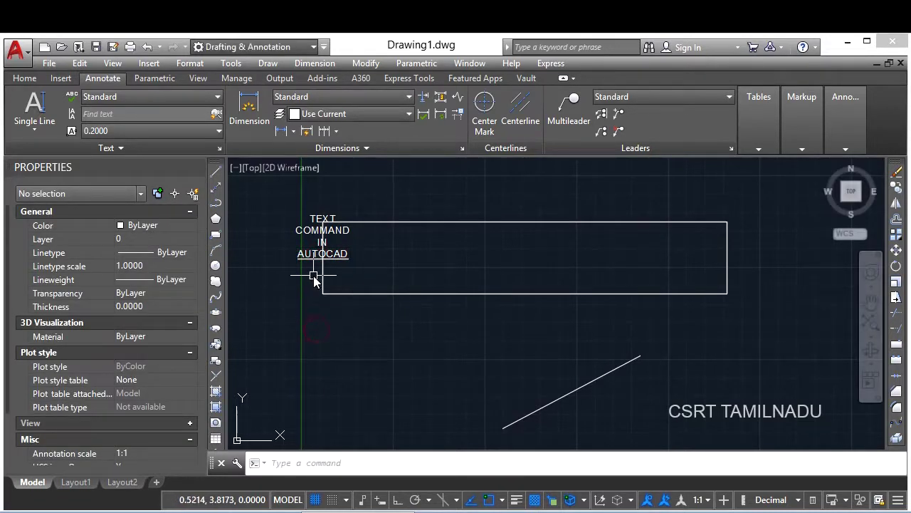
pyautogui.click(308, 263)
pyautogui.doubleClick(308, 261)
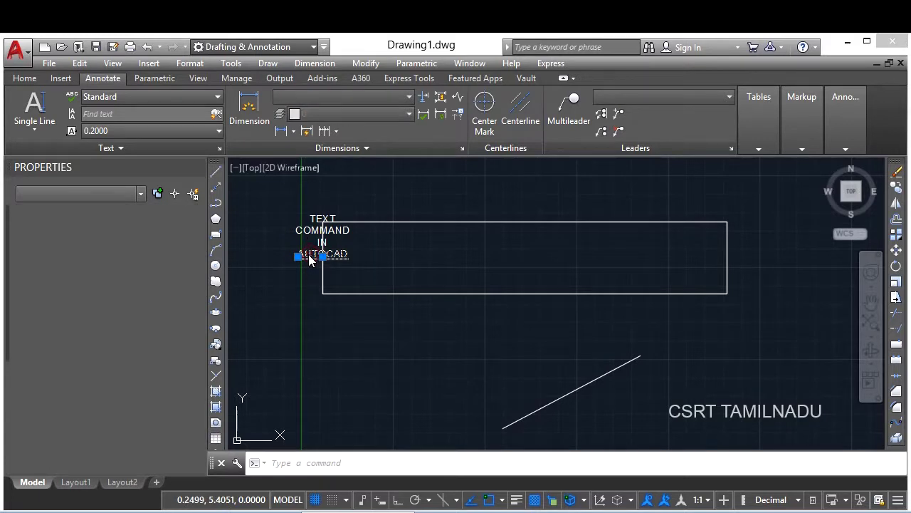
pyautogui.click(297, 275)
pyautogui.press('Escape')
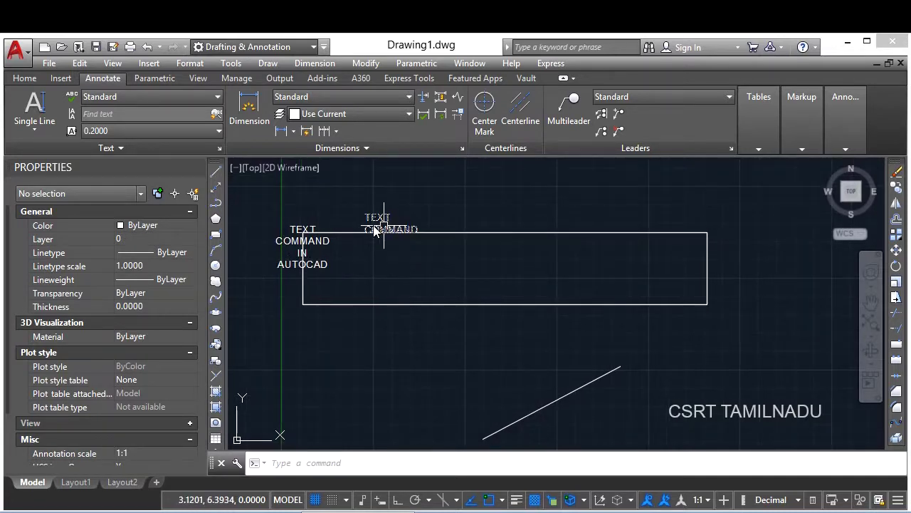
# - Select all of the TEXT COMMAND note and apply bold, underline and italic
pyautogui.doubleClick(377, 222)
pyautogui.hotkey('ctrl', 'a')
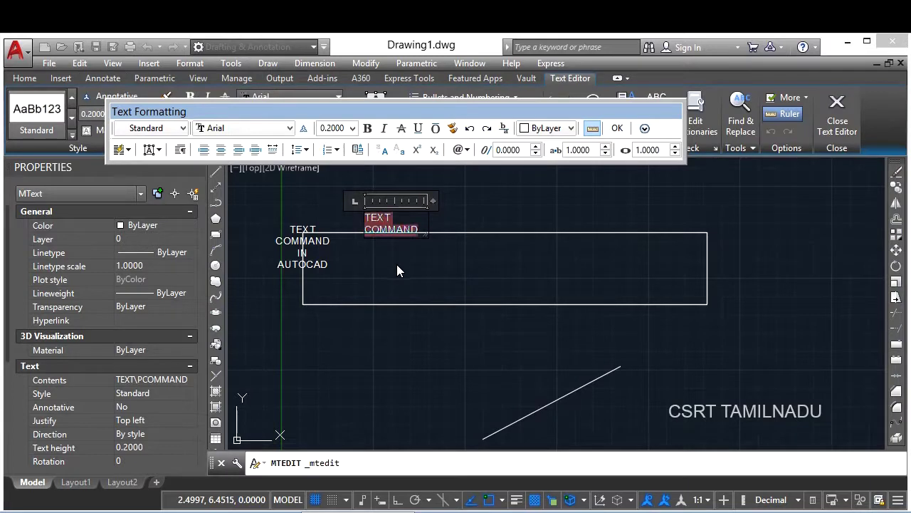
pyautogui.hotkey('ctrl', 'b')
pyautogui.hotkey('ctrl', 'u')
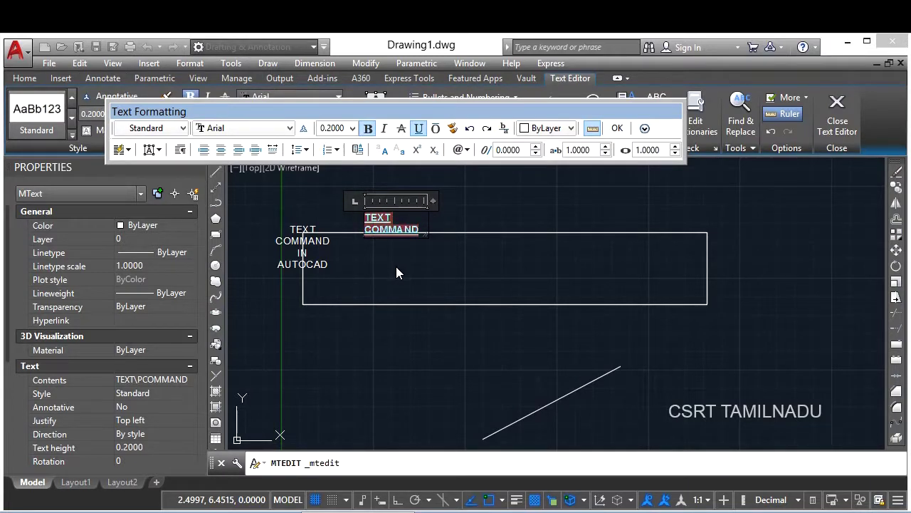
pyautogui.hotkey('ctrl', 'i')
pyautogui.click(398, 271)
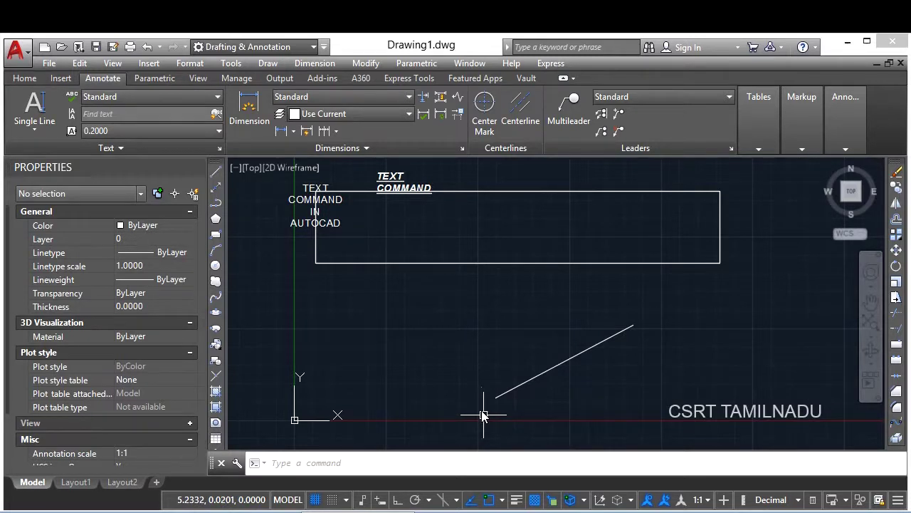
# - Set the Standard text style's height to 0.3 via ST, then close Text Style
pyautogui.write('ST')
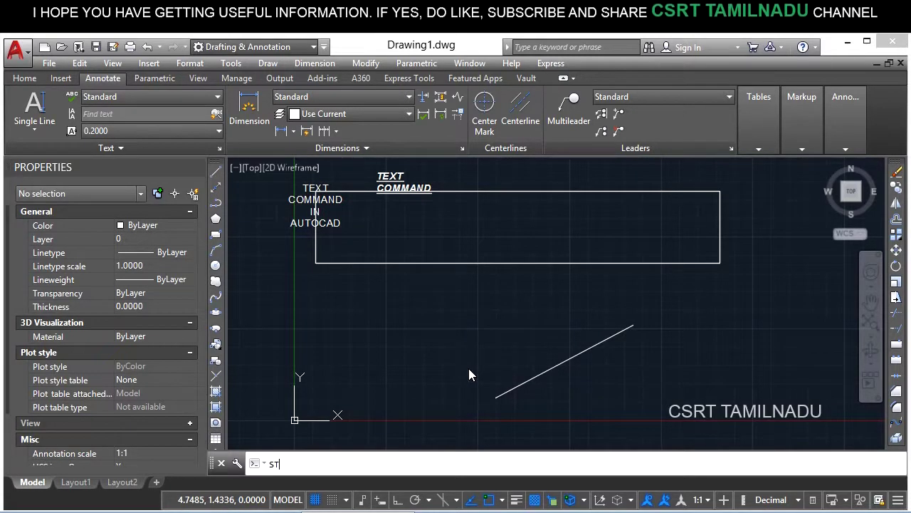
pyautogui.press('Return')
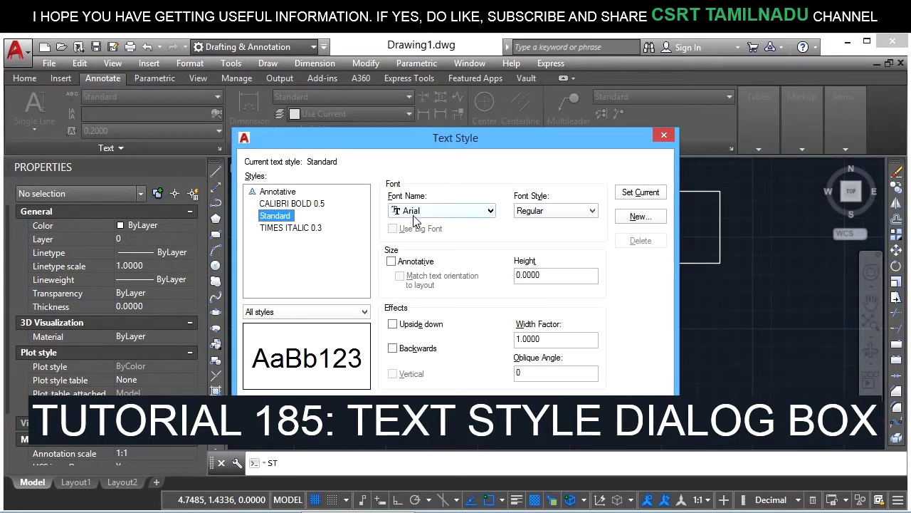
pyautogui.click(527, 275)
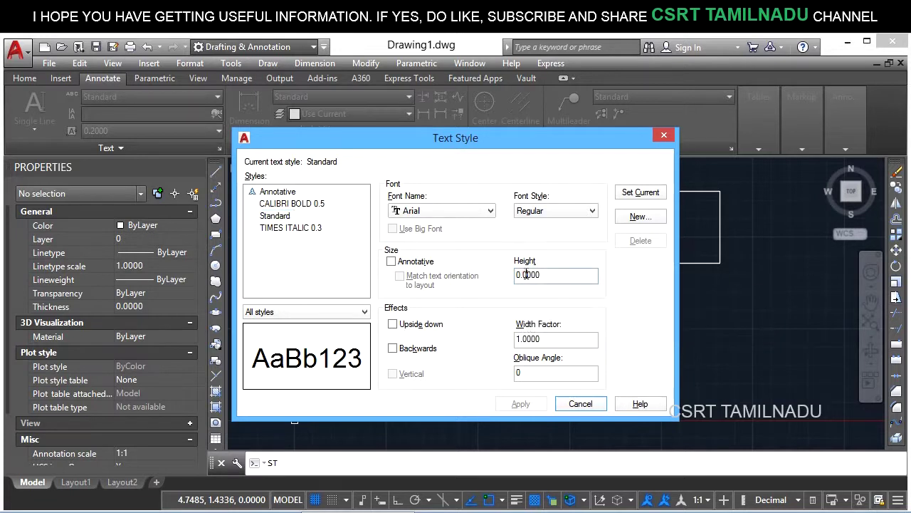
pyautogui.doubleClick(527, 275)
pyautogui.write('0.3')
pyautogui.press('Return')
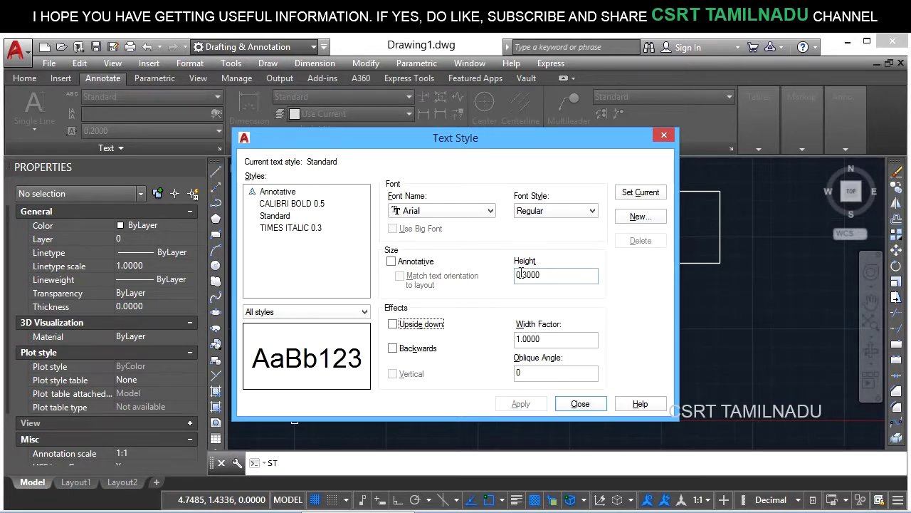
pyautogui.click(579, 403)
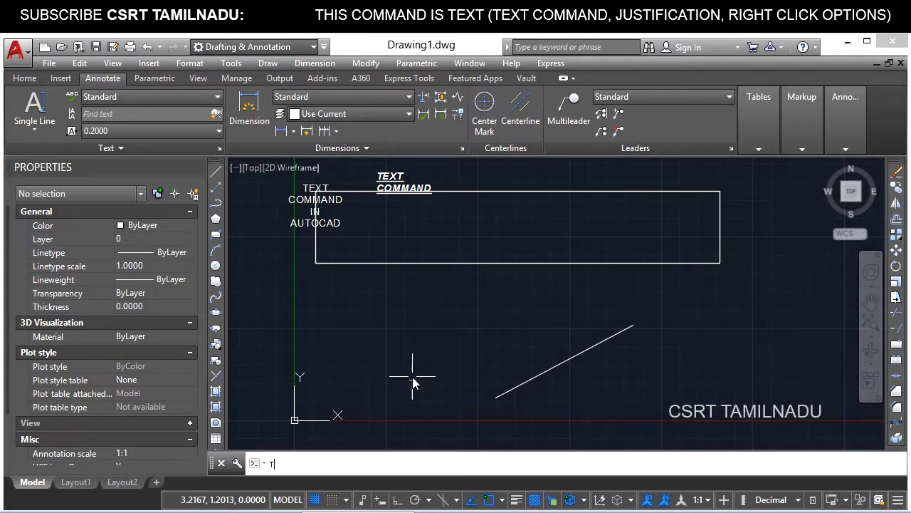
pyautogui.press('Return')
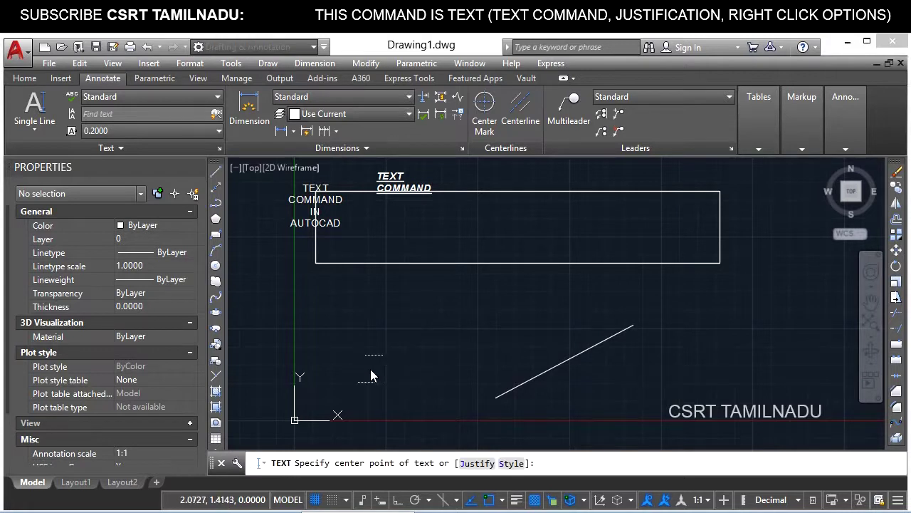
pyautogui.click(411, 359)
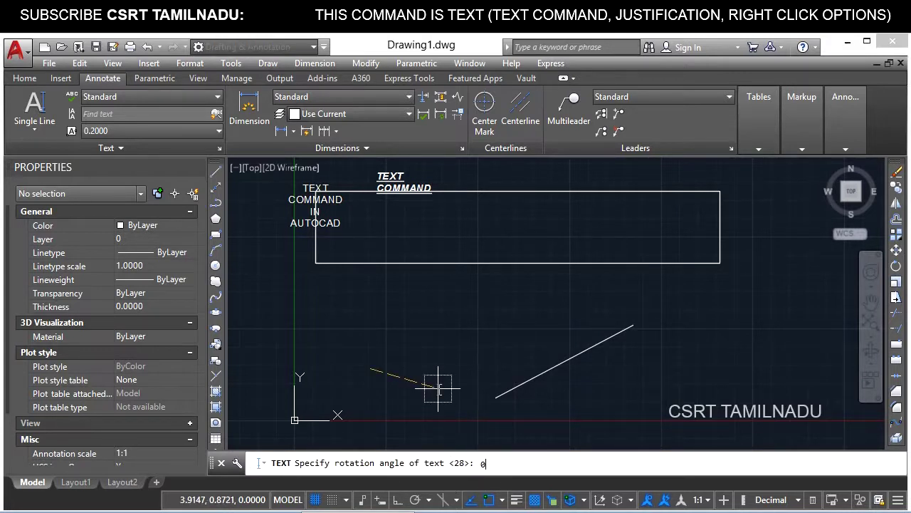
pyautogui.press('Return')
pyautogui.write('ASDFA')
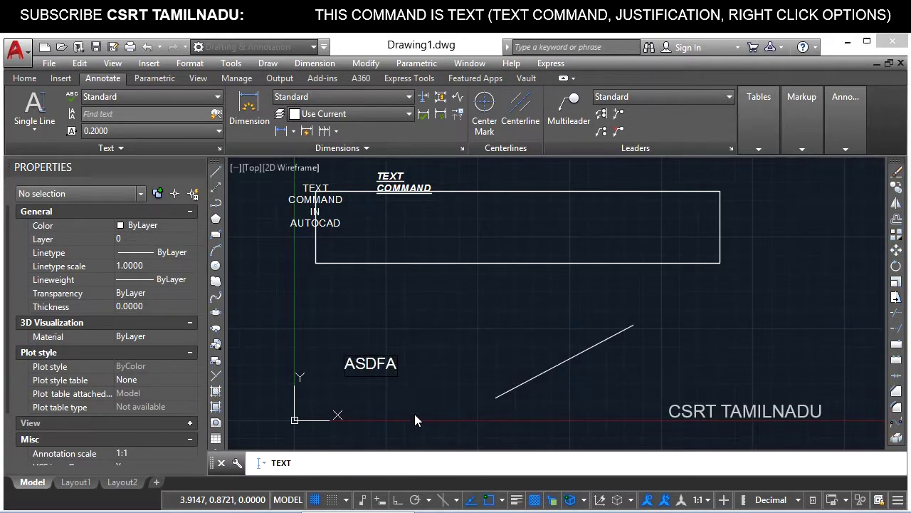
pyautogui.press('Return')
pyautogui.press('Return')
pyautogui.click(370, 363)
pyautogui.click(335, 315)
# - Delete the ASDFA test text, pan the view, and briefly open the AUTOCAD label for editing
pyautogui.press('Delete')
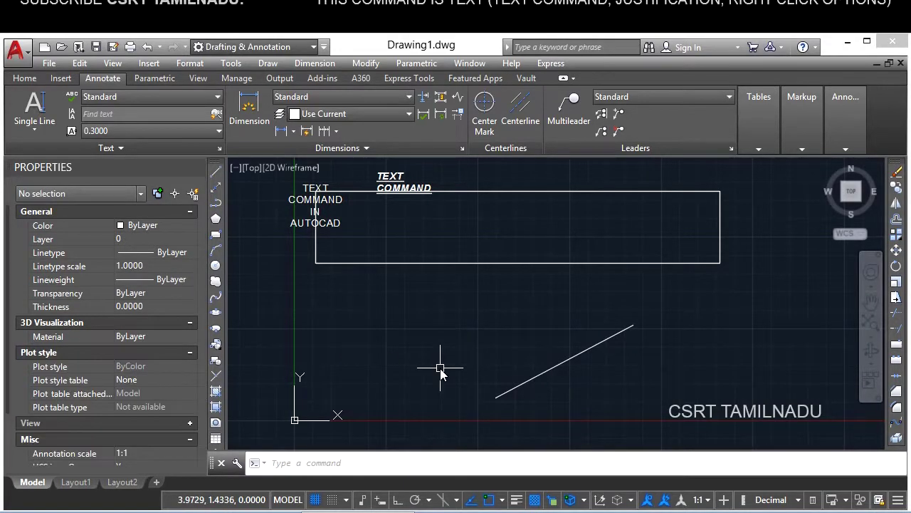
pyautogui.moveTo(352, 249); pyautogui.dragTo(375, 305, button='middle')
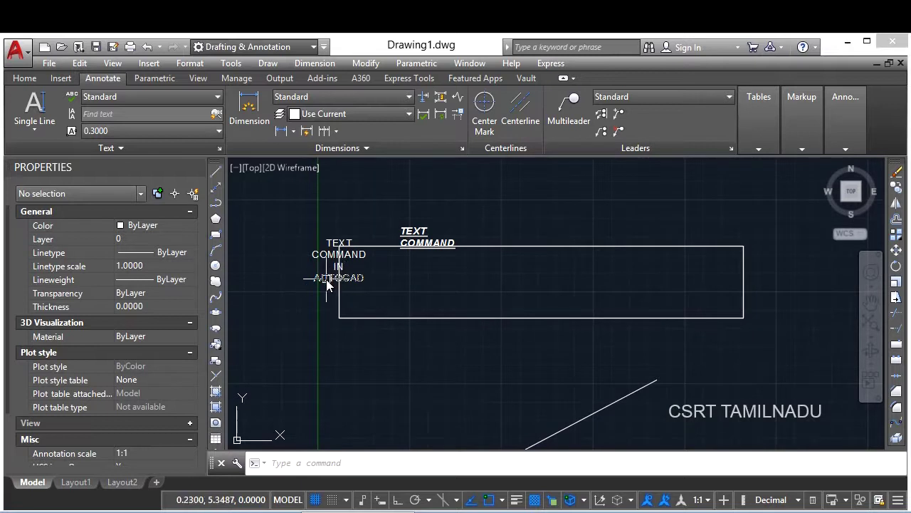
pyautogui.click(328, 282)
pyautogui.doubleClick(328, 282)
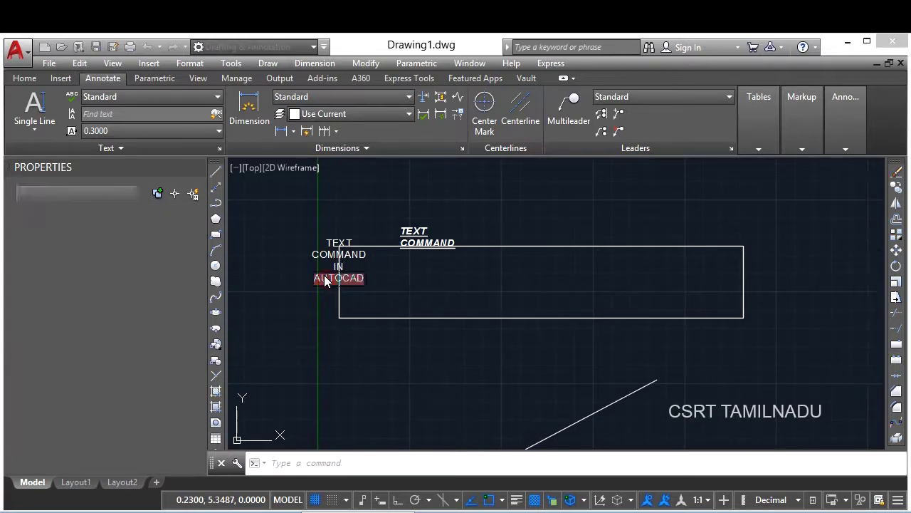
pyautogui.click(452, 296)
pyautogui.press('Escape')
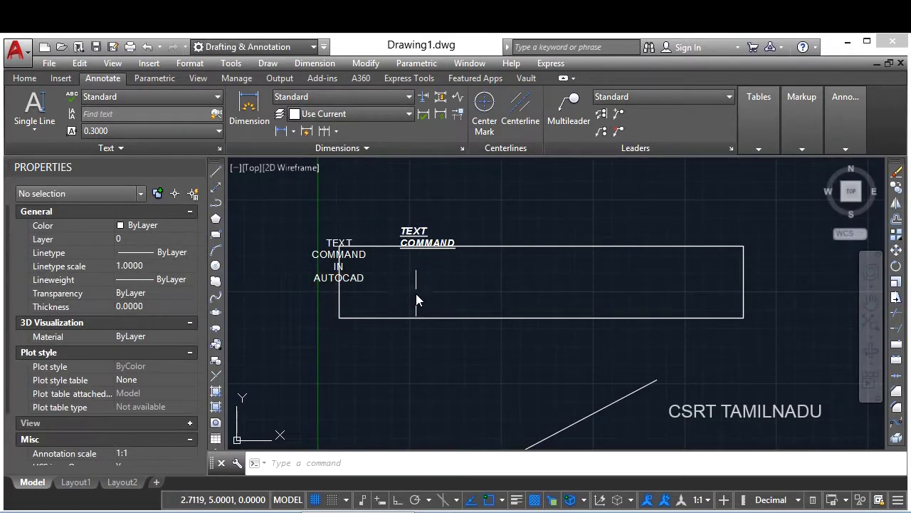
# - Toggle the text editor's Show Background setting while editing the AUTOCAD label
pyautogui.write('TE')
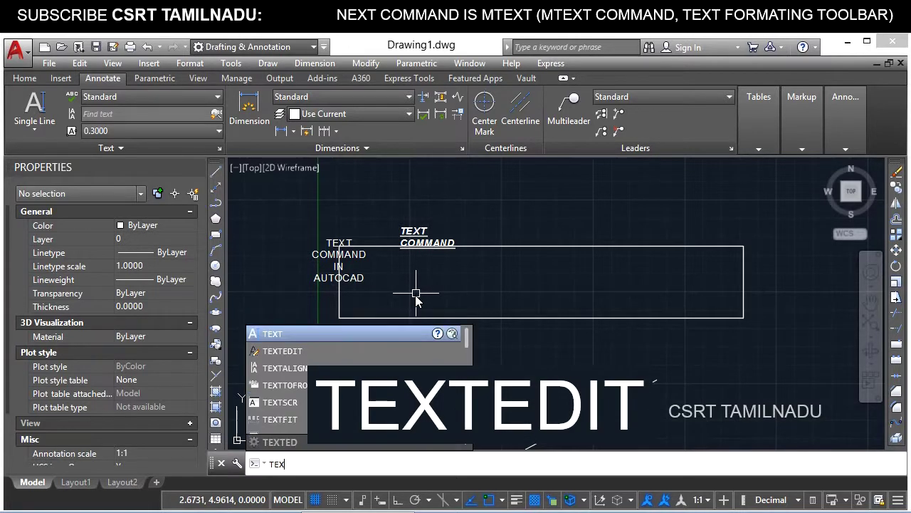
pyautogui.write('X')
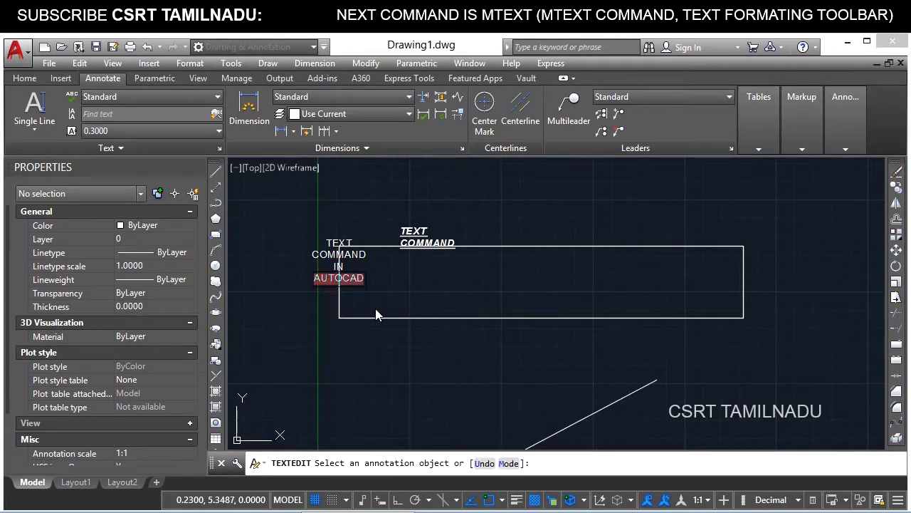
pyautogui.scroll(4, 310, 277)
pyautogui.rightClick(364, 289)
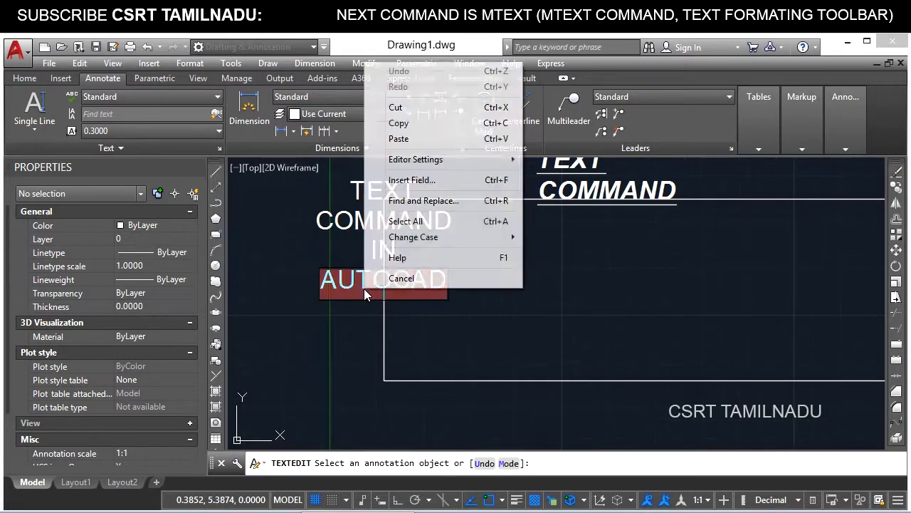
pyautogui.moveTo(438, 166)
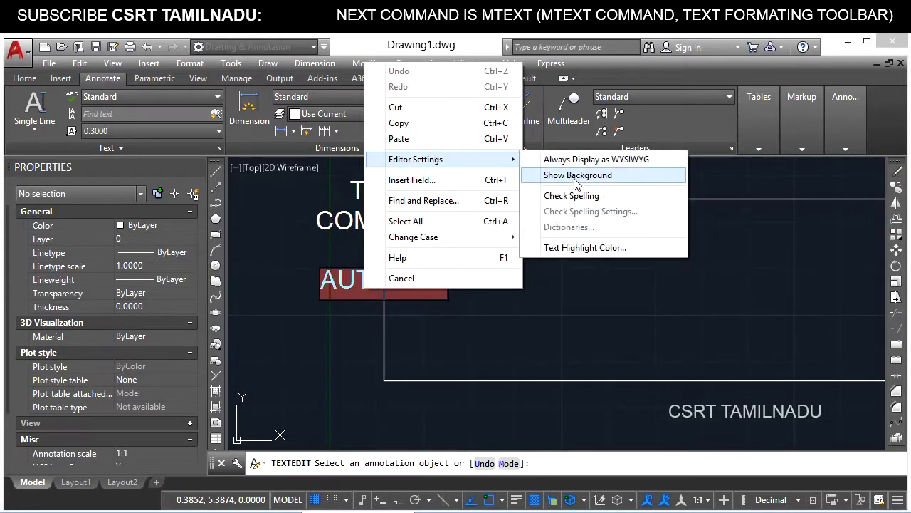
pyautogui.click(377, 294)
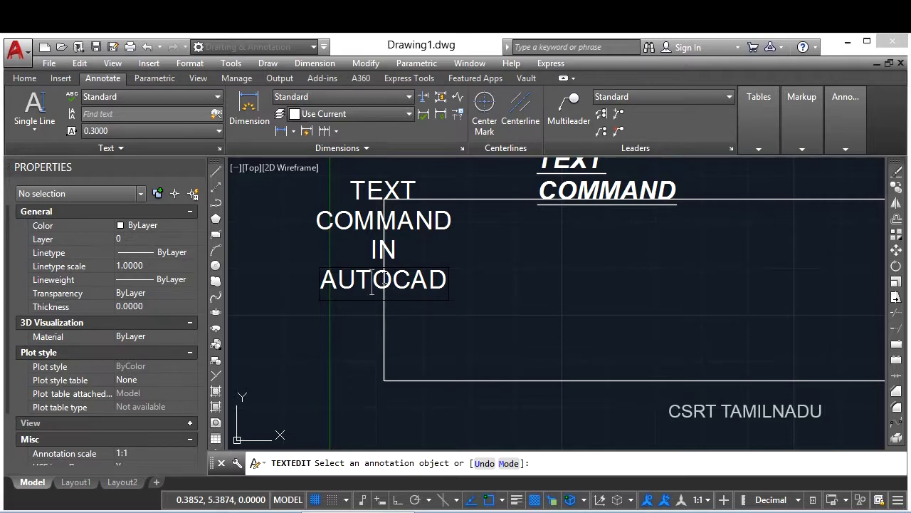
pyautogui.rightClick(383, 278)
pyautogui.moveTo(420, 374)
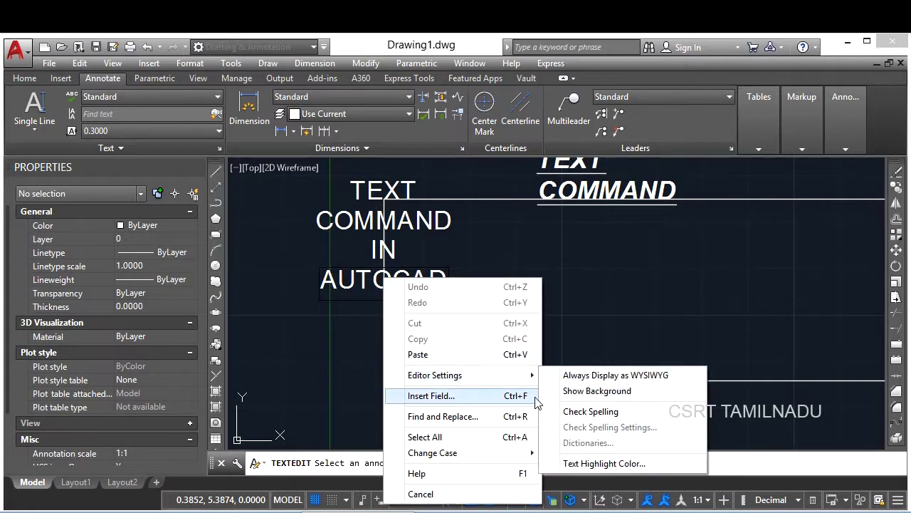
pyautogui.click(591, 390)
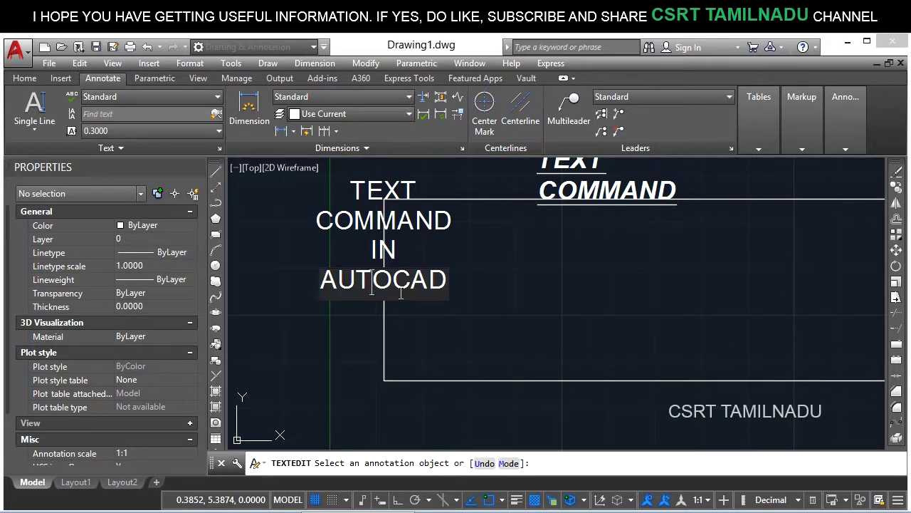
# - Set the editor's Text Highlight Color to true colour RGB 199,199,199 with AUTOCAD selected
pyautogui.doubleClick(401, 287)
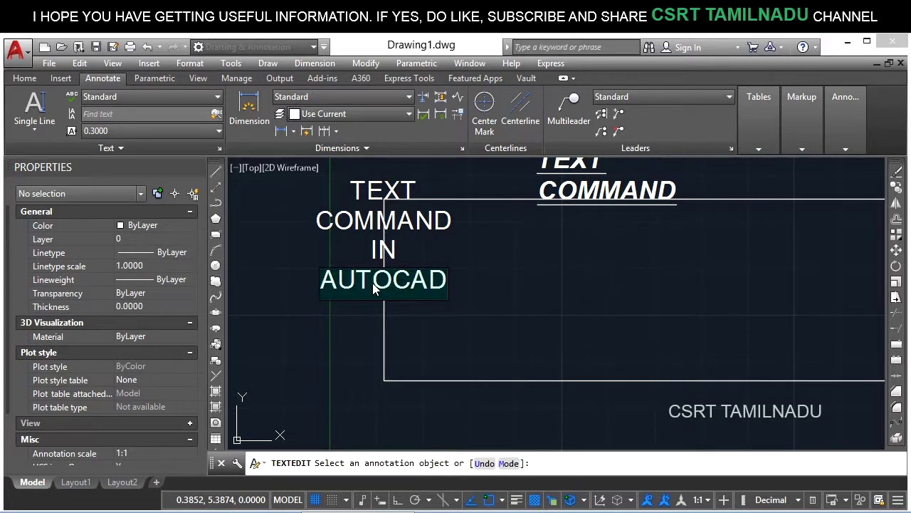
pyautogui.rightClick(373, 286)
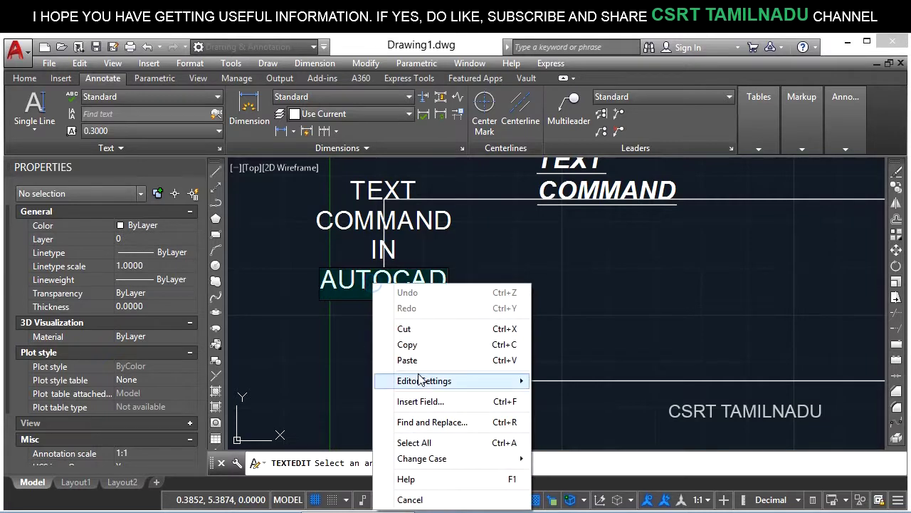
pyautogui.moveTo(422, 381)
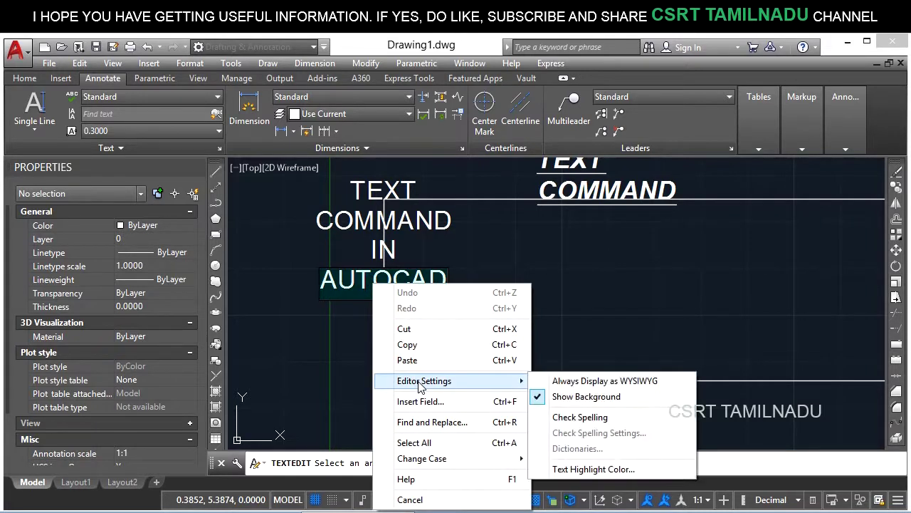
pyautogui.click(586, 470)
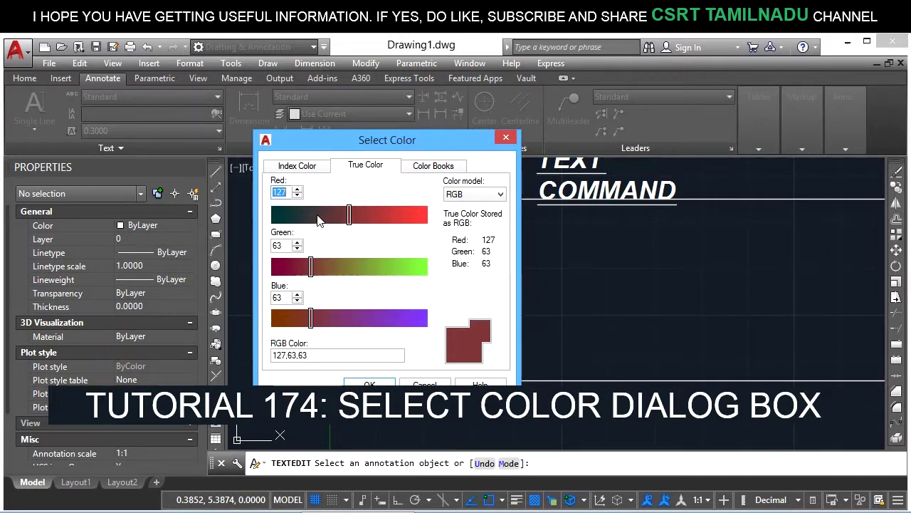
pyautogui.write('0')
pyautogui.write('99')
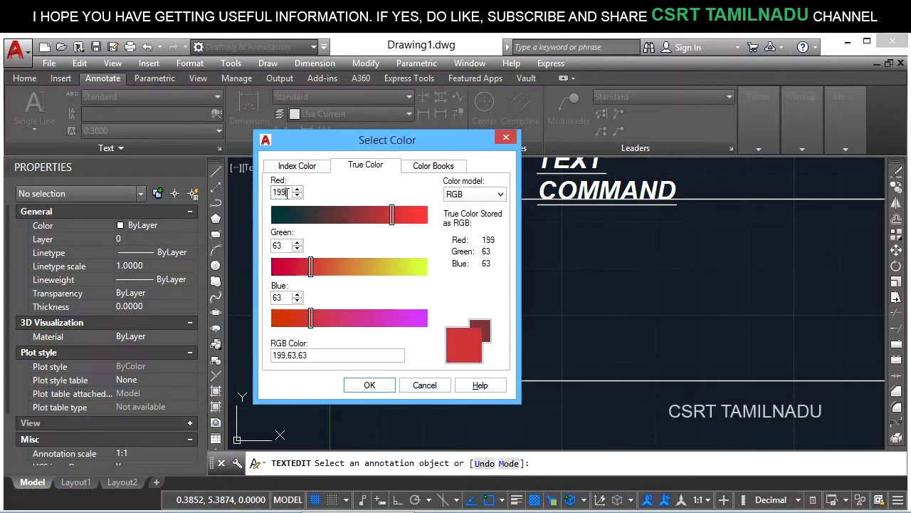
pyautogui.press('Tab')
pyautogui.write('199')
pyautogui.press('Tab')
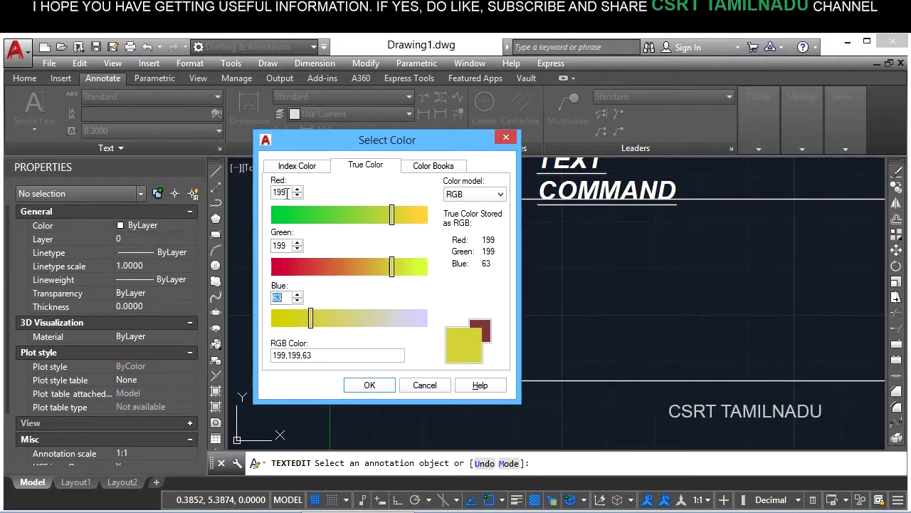
pyautogui.write('199')
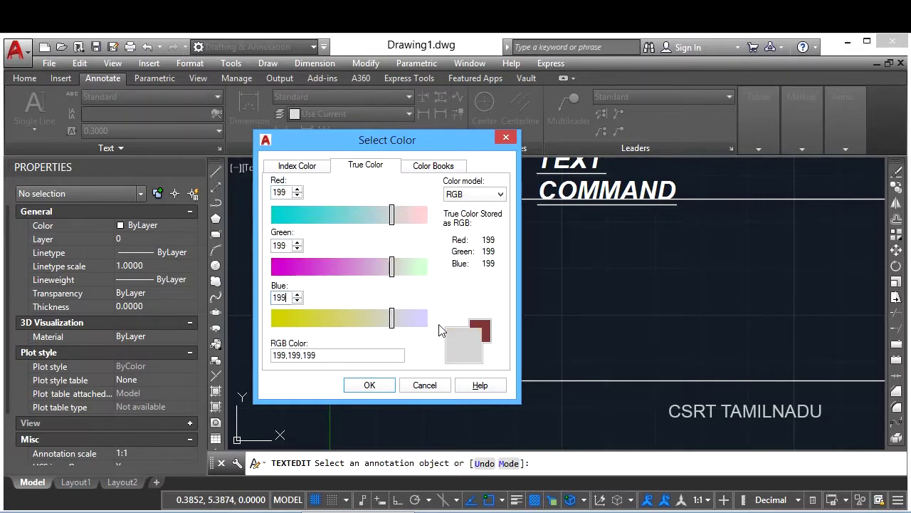
pyautogui.click(370, 384)
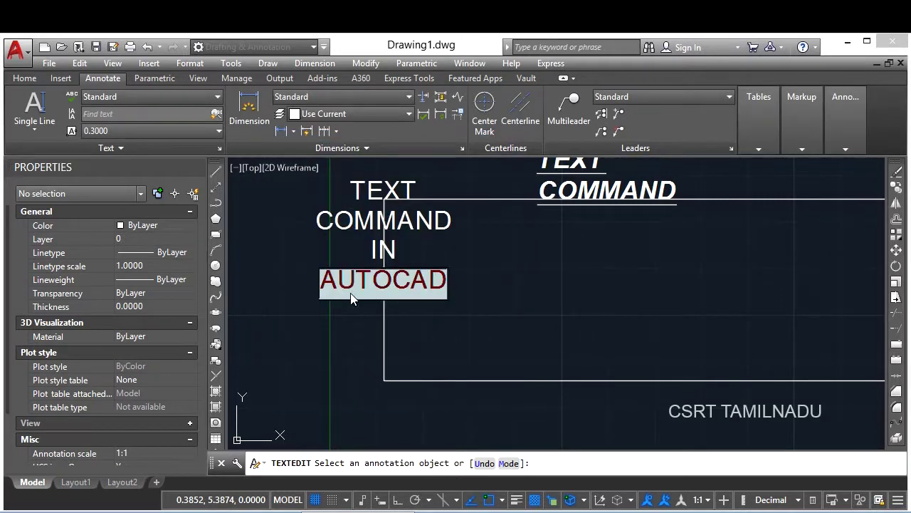
# - Toggle spell checking in the text editor settings
pyautogui.click(392, 288)
pyautogui.rightClick(371, 283)
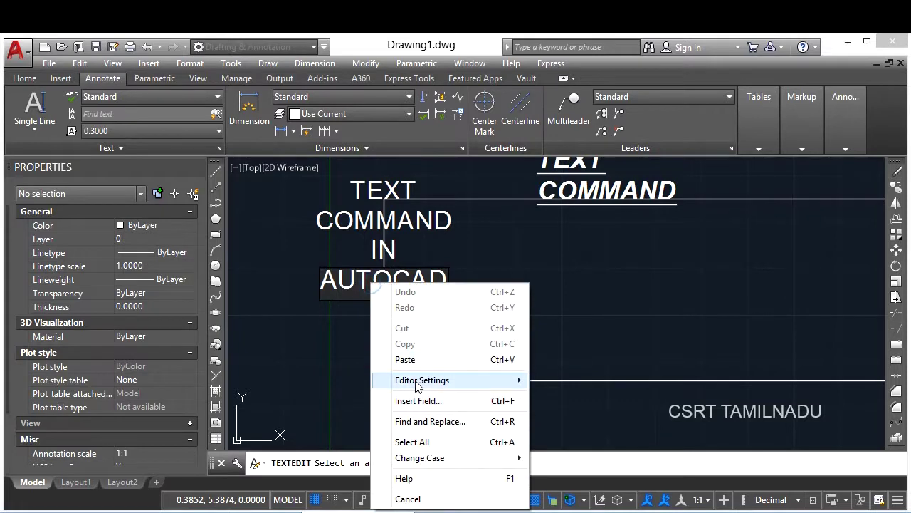
pyautogui.moveTo(420, 380)
pyautogui.click(569, 414)
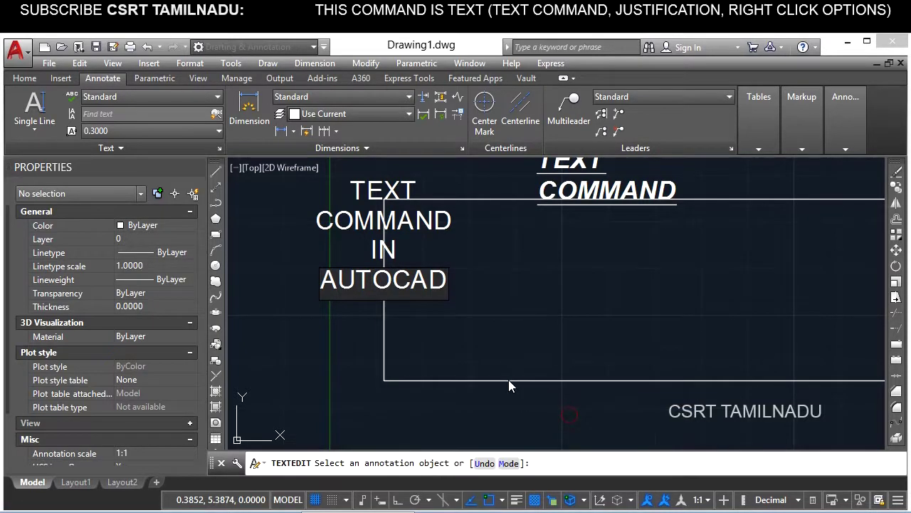
# - Insert a Date field in dd.MM.yyyy format showing 26.07.2018 into the label
pyautogui.rightClick(409, 298)
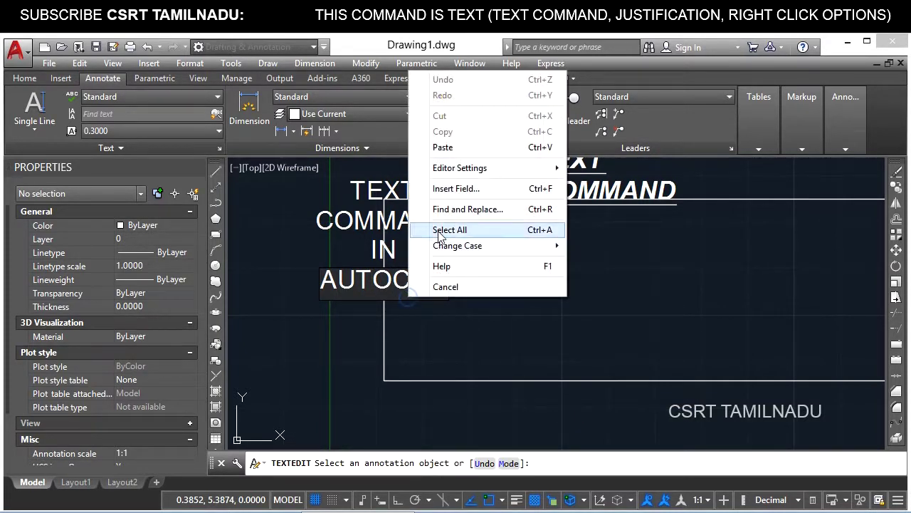
pyautogui.click(466, 191)
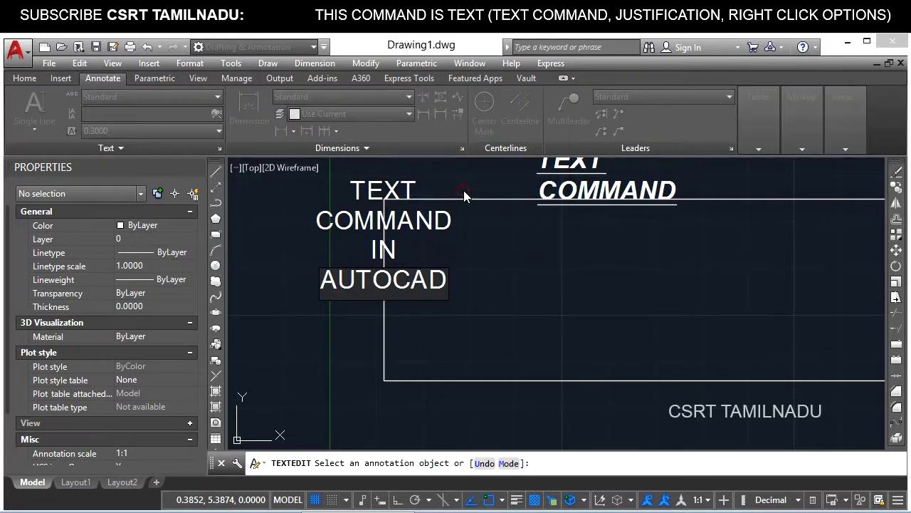
pyautogui.click(410, 318)
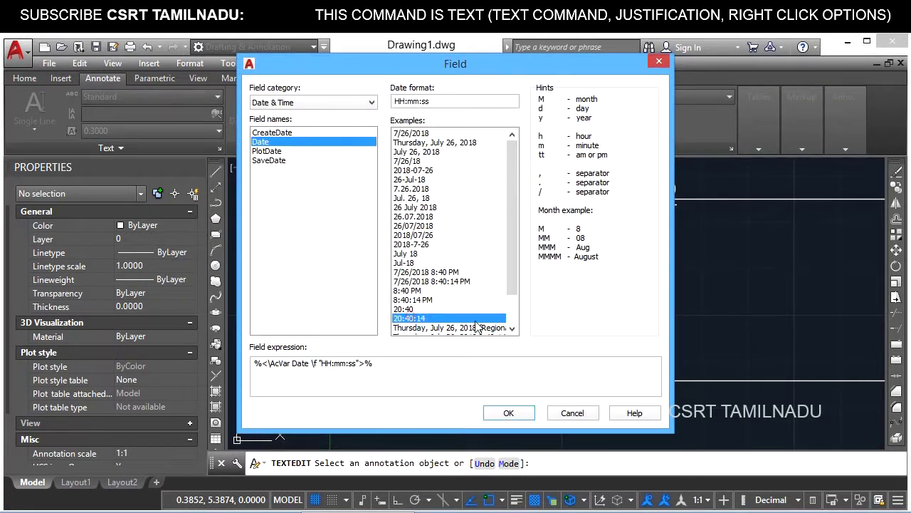
pyautogui.click(413, 253)
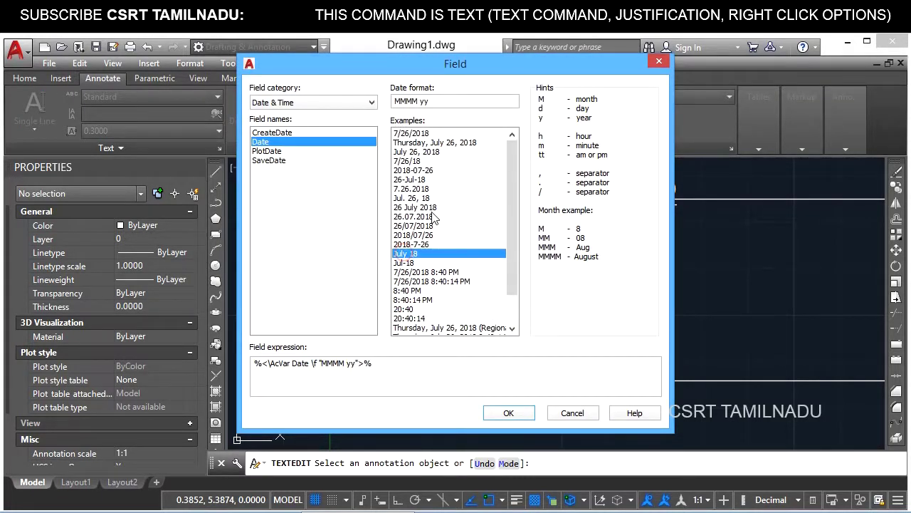
pyautogui.click(417, 217)
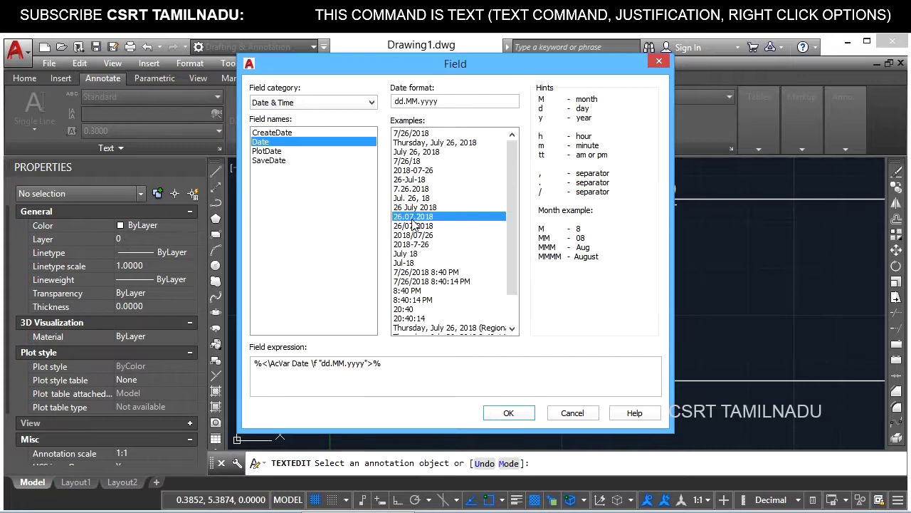
pyautogui.click(508, 413)
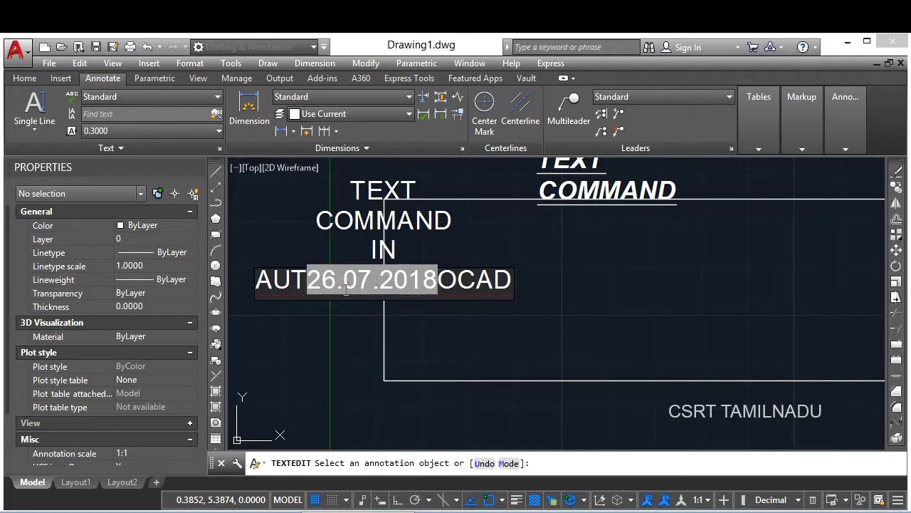
# - Update the inserted date field's value
pyautogui.rightClick(361, 280)
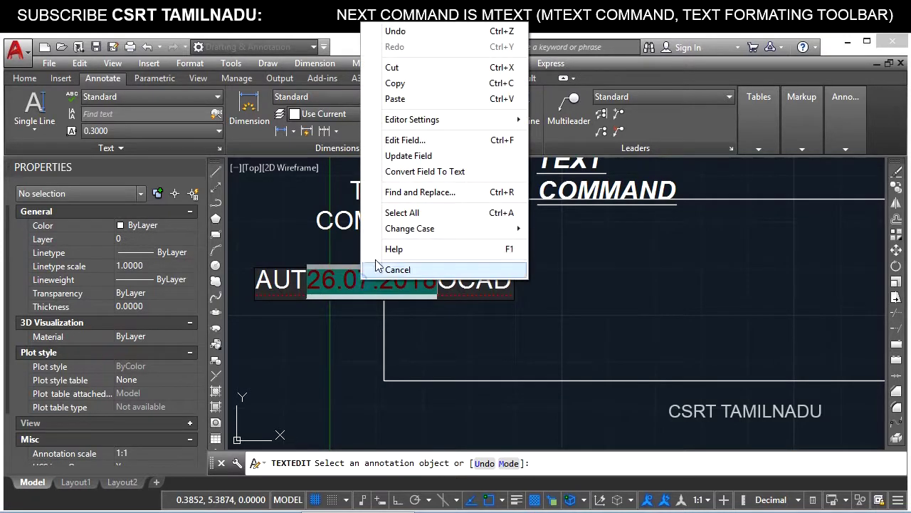
pyautogui.click(418, 158)
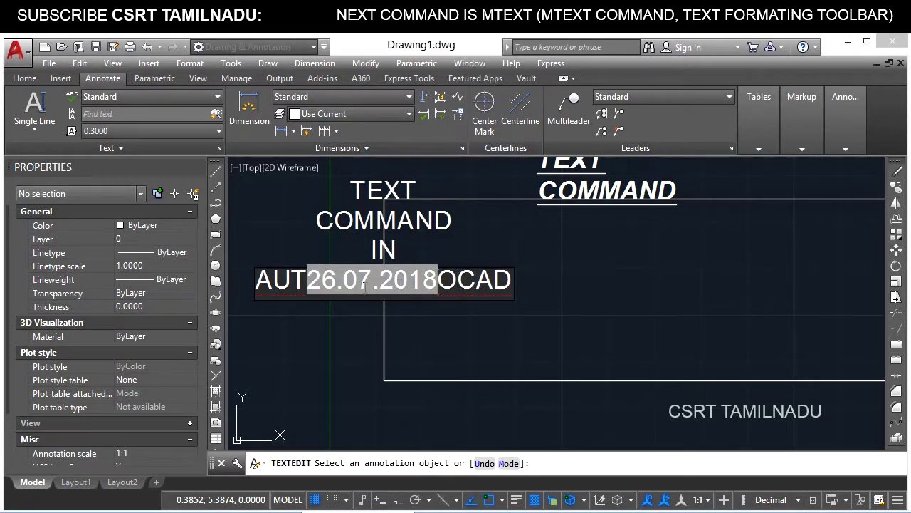
pyautogui.rightClick(363, 278)
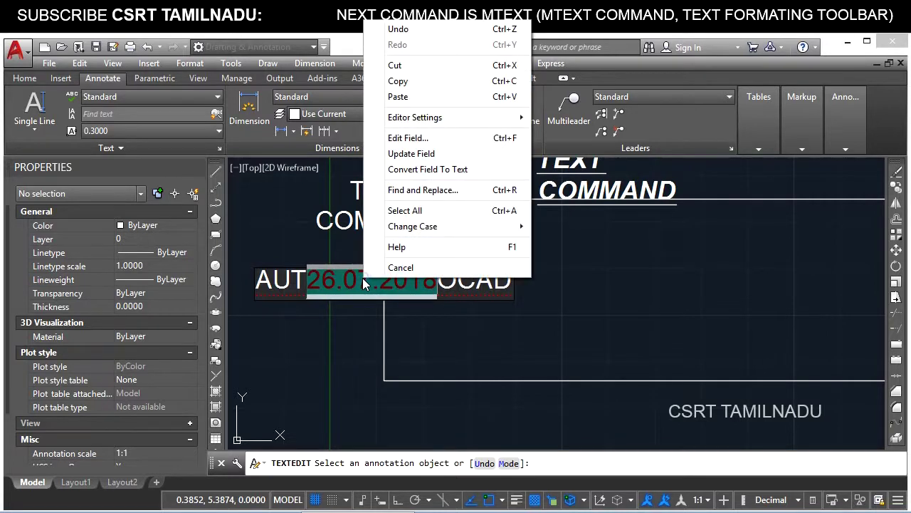
pyautogui.press('Escape')
# - Convert the 26.07.2018 date field to plain text
pyautogui.click(432, 280)
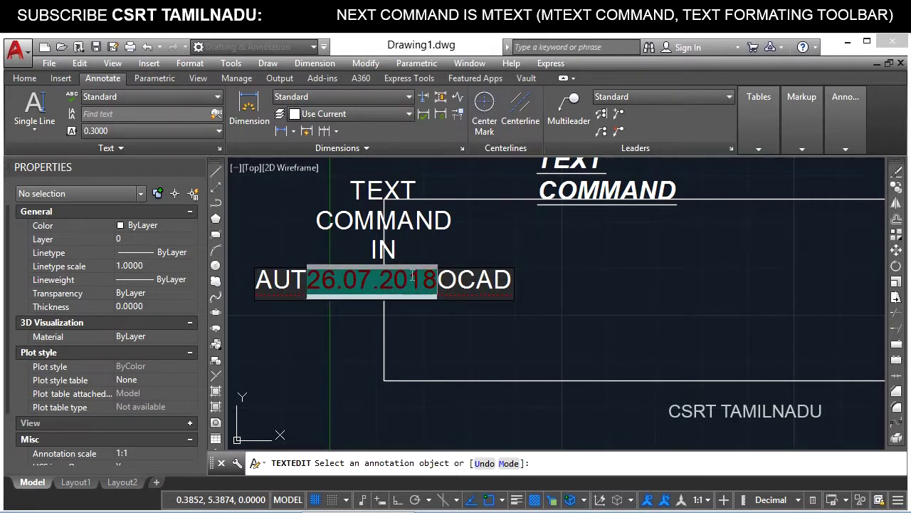
pyautogui.rightClick(399, 284)
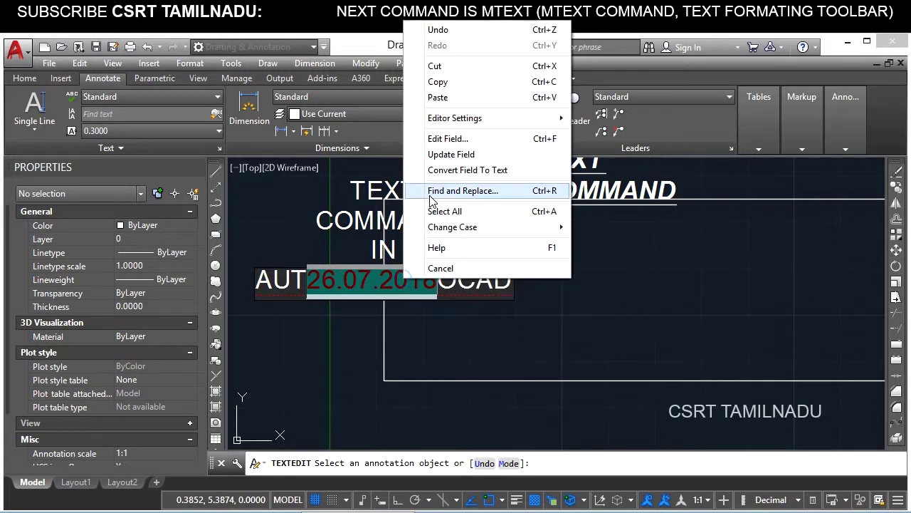
pyautogui.click(436, 172)
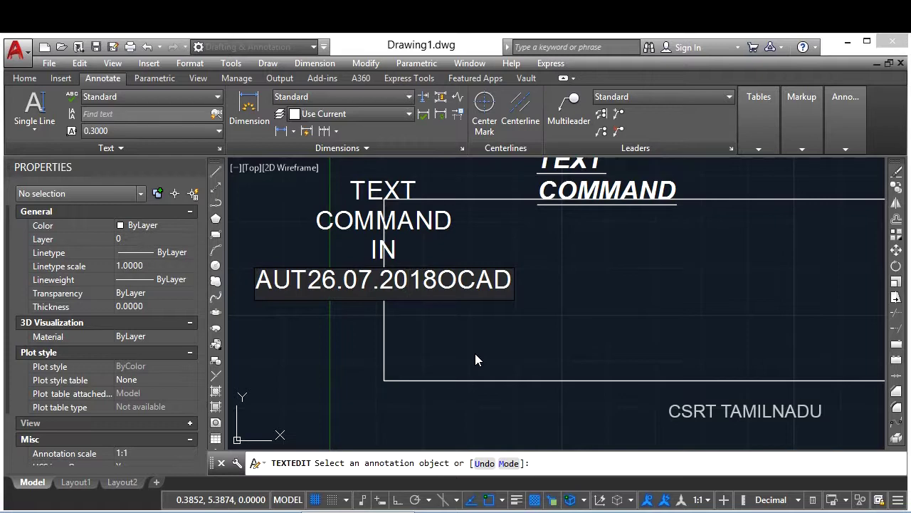
# - Change the year to 2218 and replace 26 with 27 using Find and Replace
pyautogui.press('BackSpace')
pyautogui.write('2')
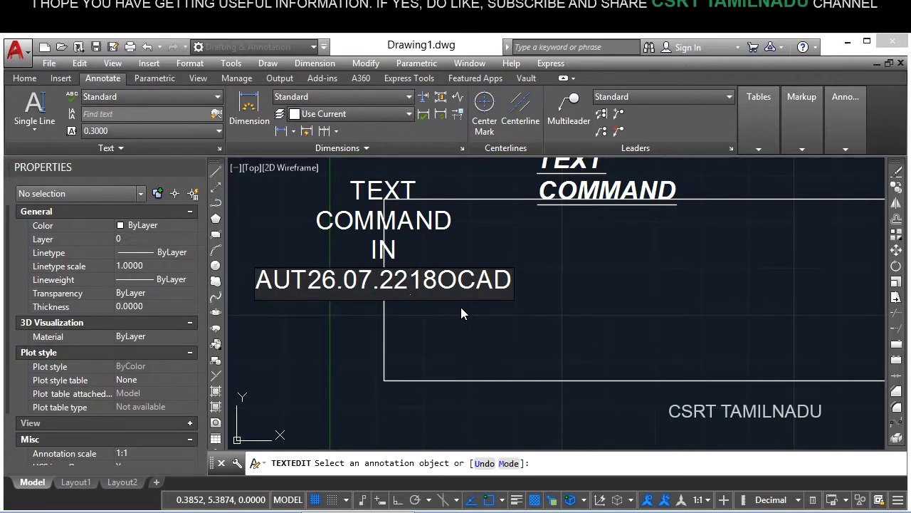
pyautogui.rightClick(445, 288)
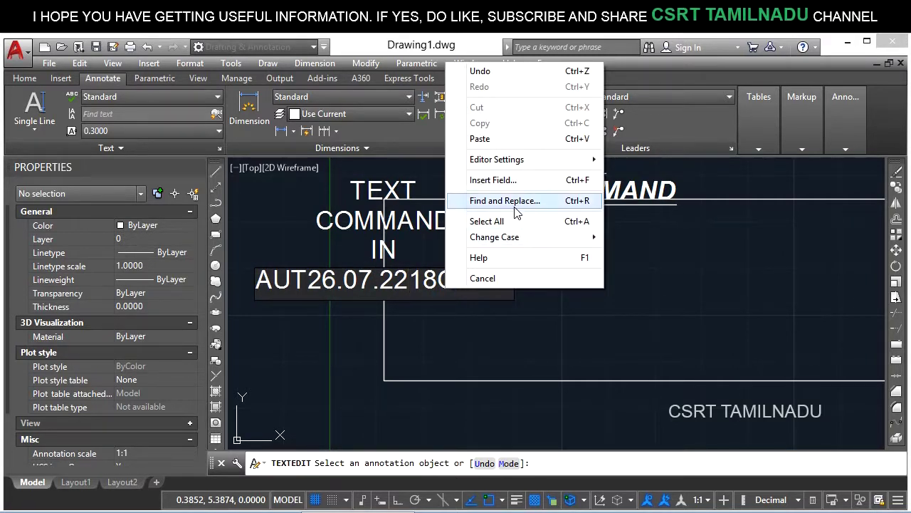
pyautogui.click(515, 208)
pyautogui.moveTo(265, 263); pyautogui.dragTo(683, 185)
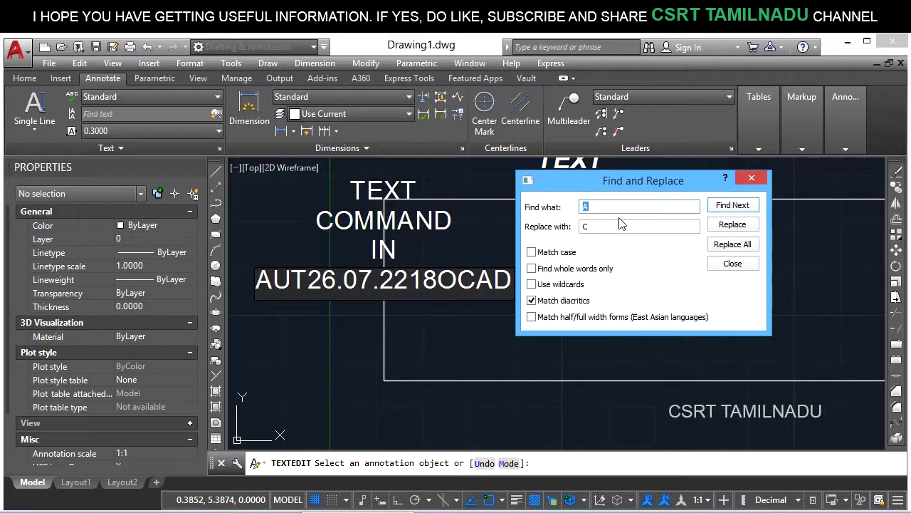
pyautogui.write('26')
pyautogui.press('Tab')
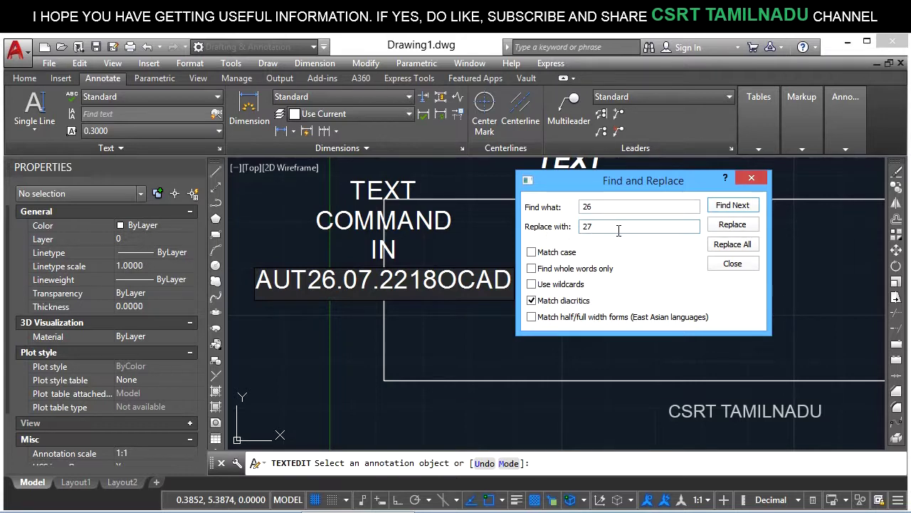
pyautogui.click(734, 244)
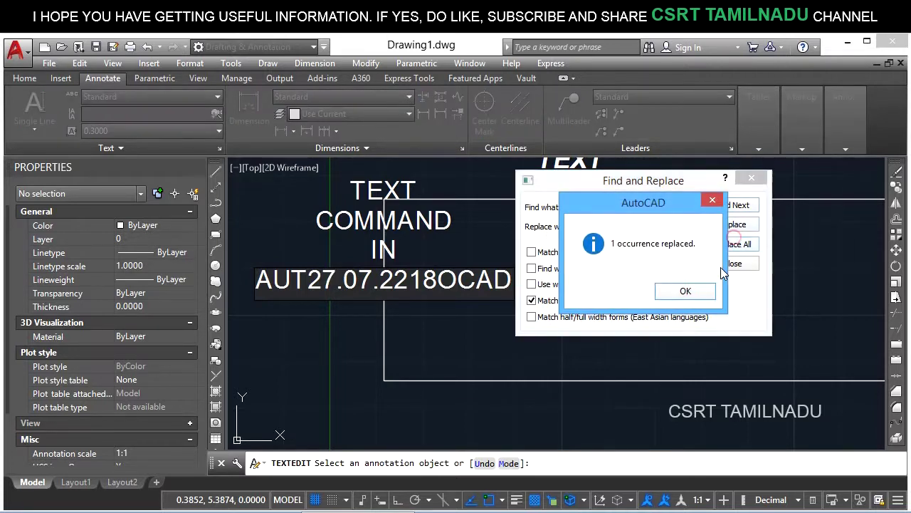
pyautogui.click(683, 292)
pyautogui.press('Escape')
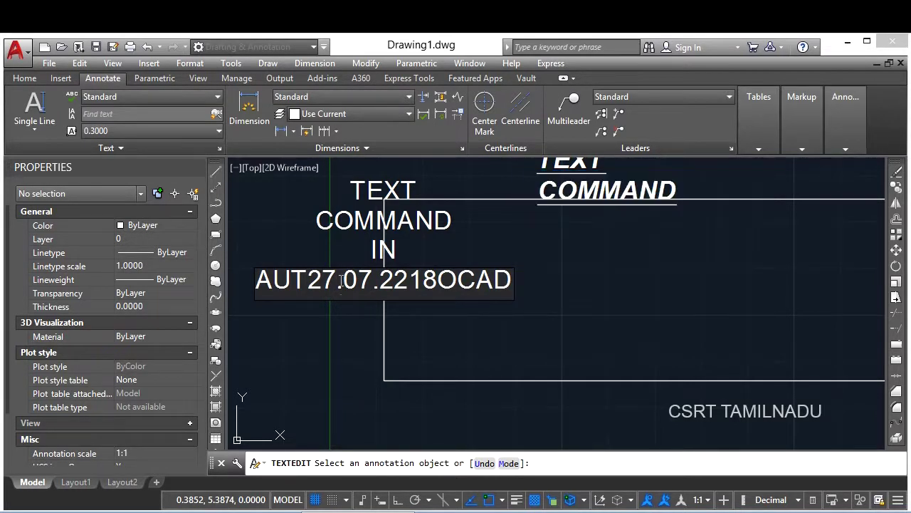
# - Change the whole line's case to lowercase, then back to UPPERCASE
pyautogui.hotkey('ctrl', 'a')
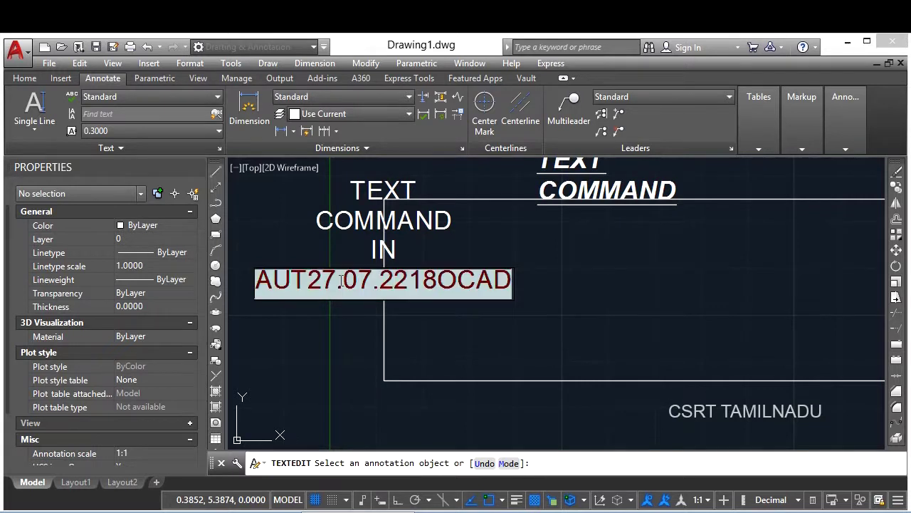
pyautogui.rightClick(487, 282)
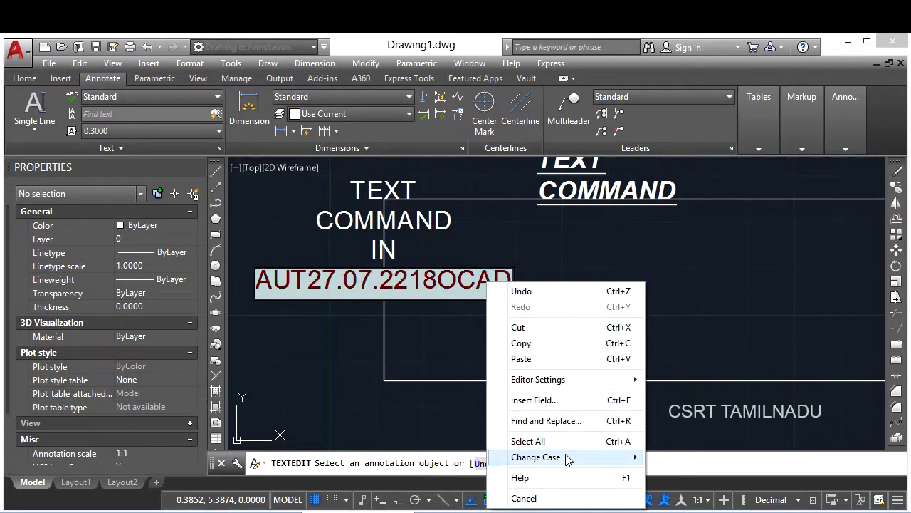
pyautogui.moveTo(568, 460)
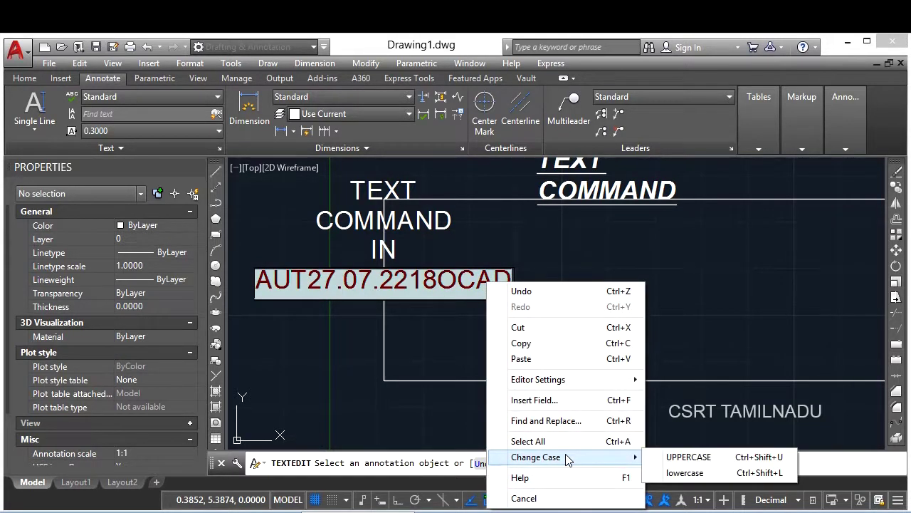
pyautogui.click(685, 473)
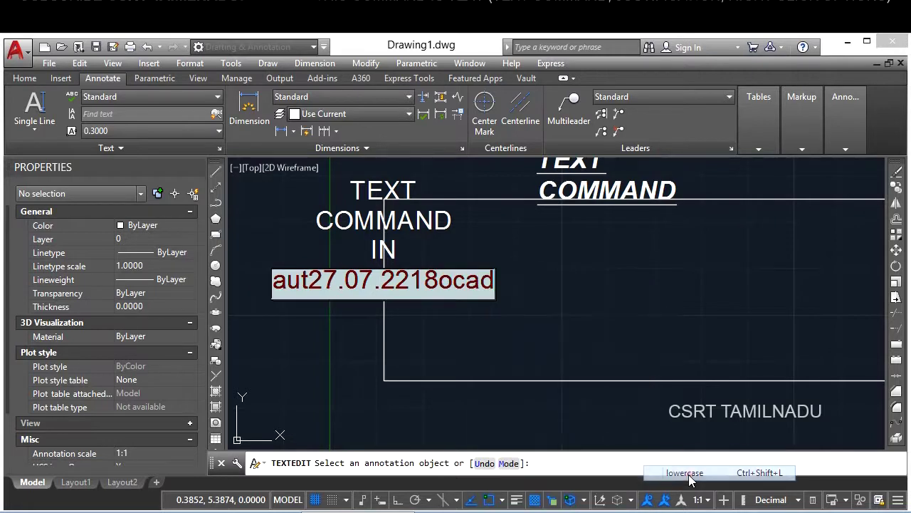
pyautogui.rightClick(459, 284)
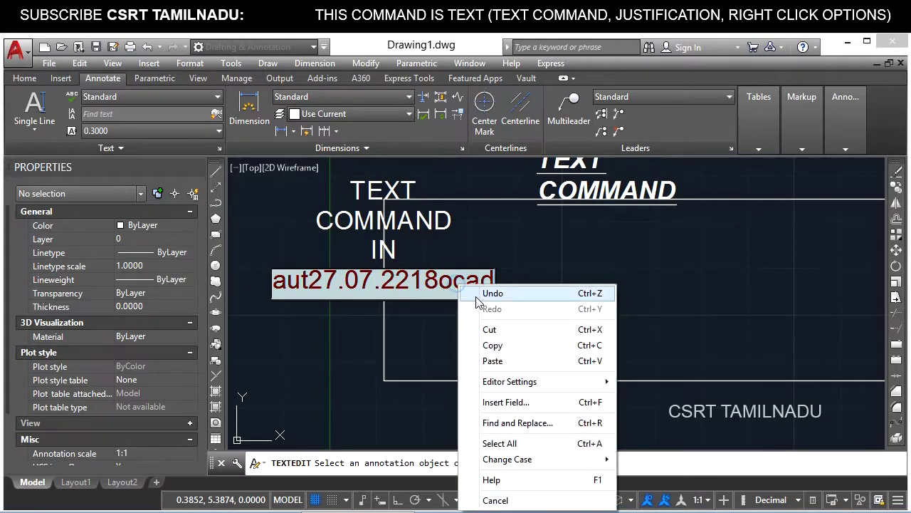
pyautogui.moveTo(531, 459)
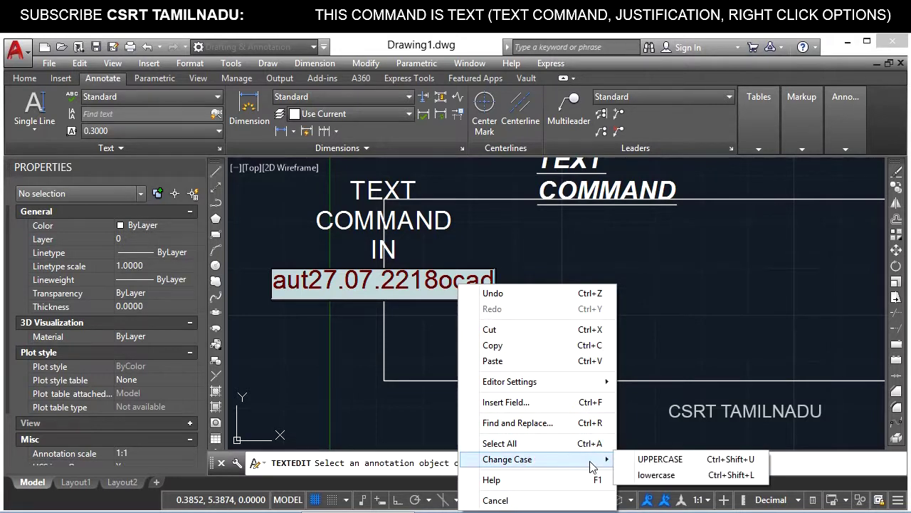
pyautogui.click(669, 460)
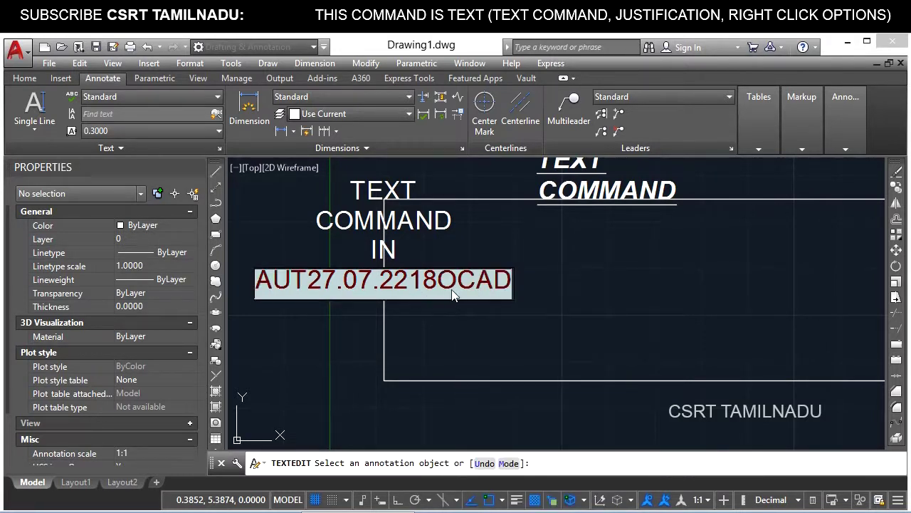
# - Select all the label text, close the editor, and undo so the line reads AUTOCAD
pyautogui.rightClick(452, 295)
pyautogui.click(418, 285)
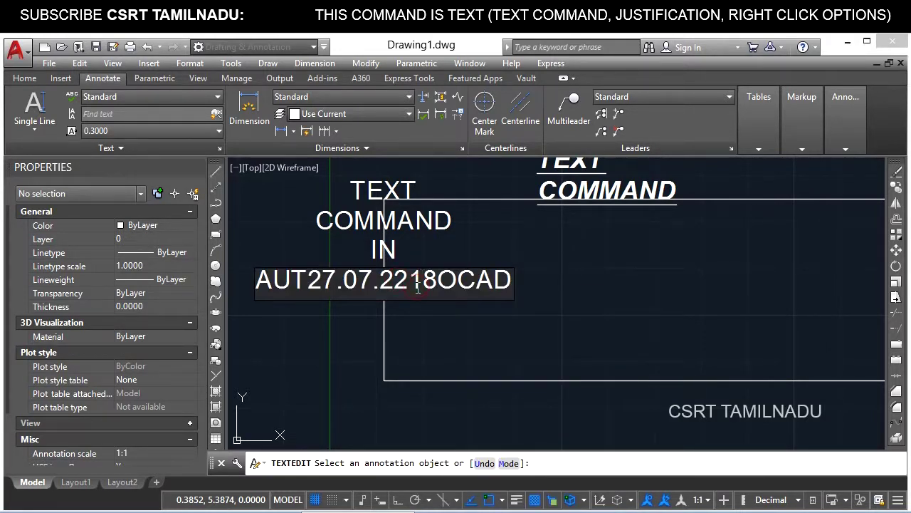
pyautogui.doubleClick(418, 285)
pyautogui.rightClick(395, 284)
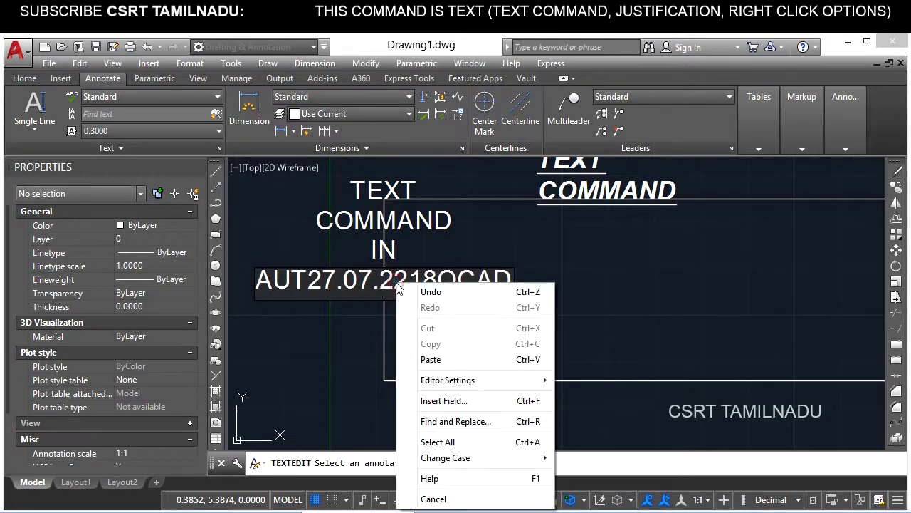
pyautogui.click(437, 442)
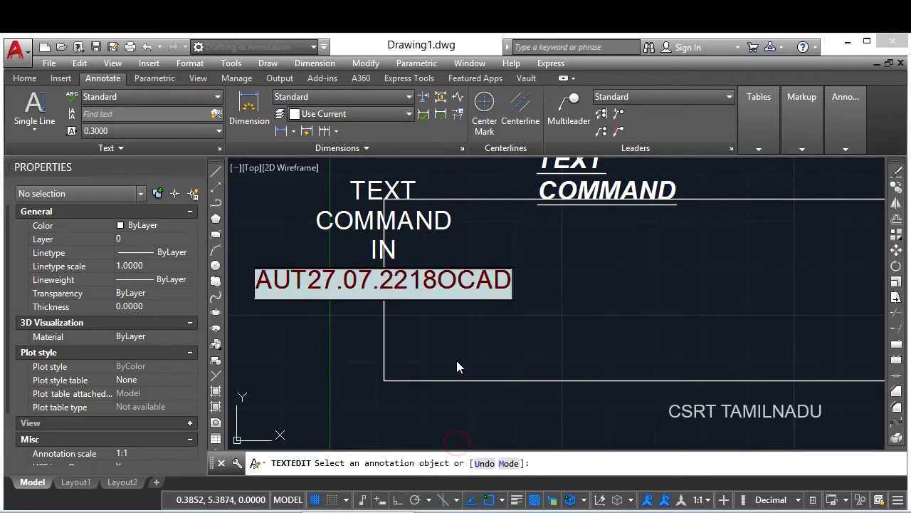
pyautogui.click(455, 303)
pyautogui.hotkey('ctrl', 'z')
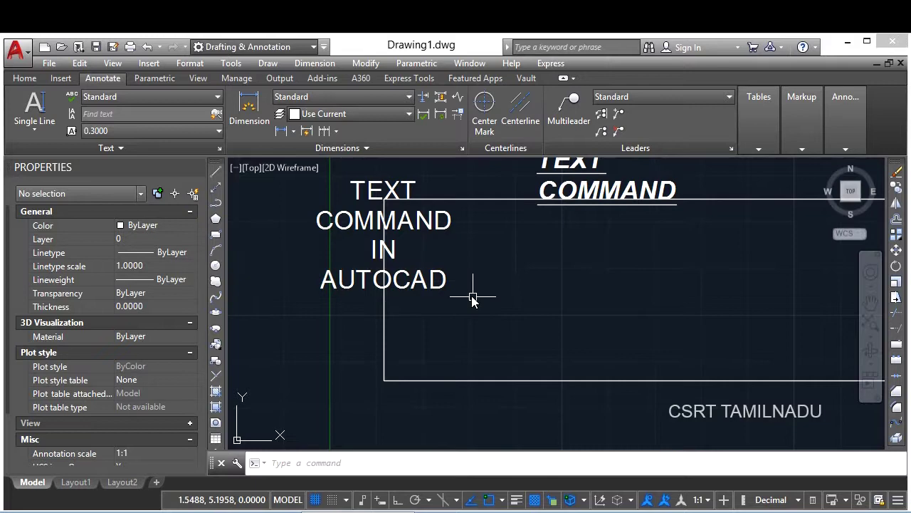
pyautogui.doubleClick(431, 290)
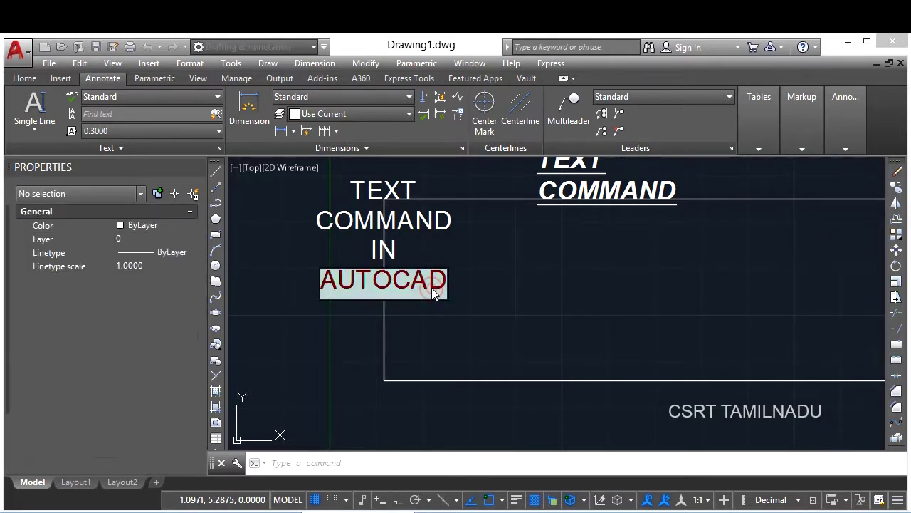
pyautogui.rightClick(432, 288)
pyautogui.click(470, 278)
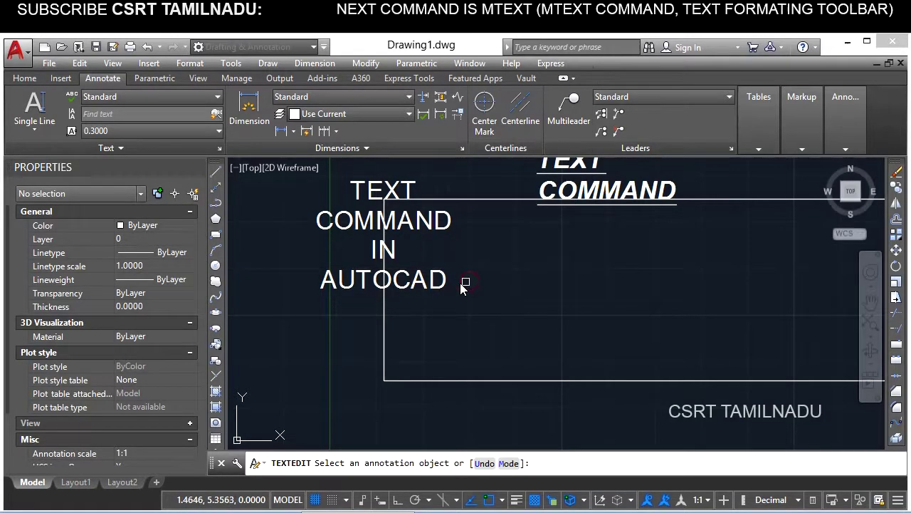
pyautogui.click(423, 285)
pyautogui.write('ASADAF')
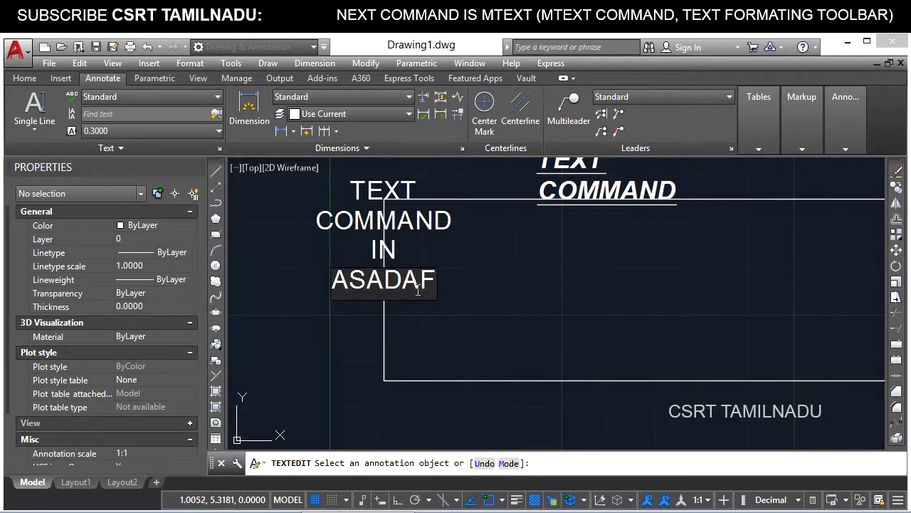
pyautogui.rightClick(418, 285)
pyautogui.click(453, 496)
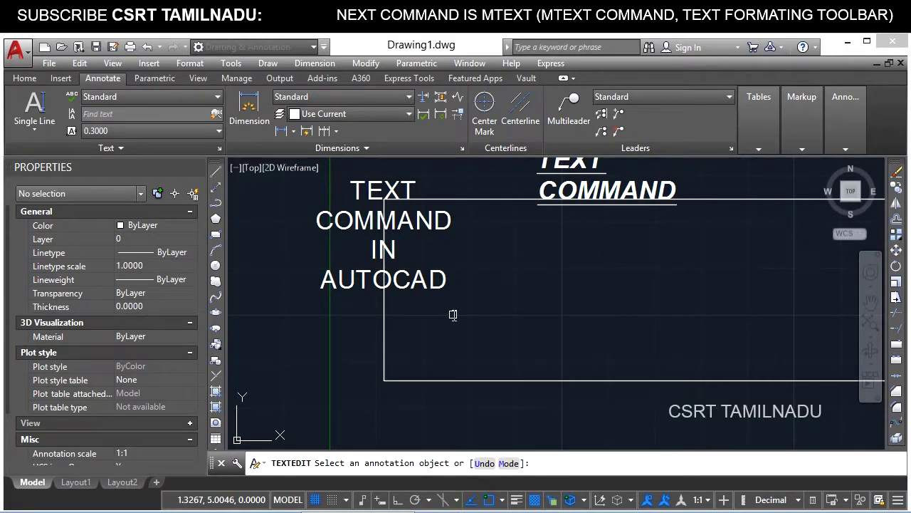
pyautogui.press('Escape')
pyautogui.scroll(-5, 452, 315)
pyautogui.scroll(2, 456, 309)
pyautogui.moveTo(460, 311); pyautogui.dragTo(413, 262, button='middle')
# - Window-select both text labels and delete them
pyautogui.click(308, 183)
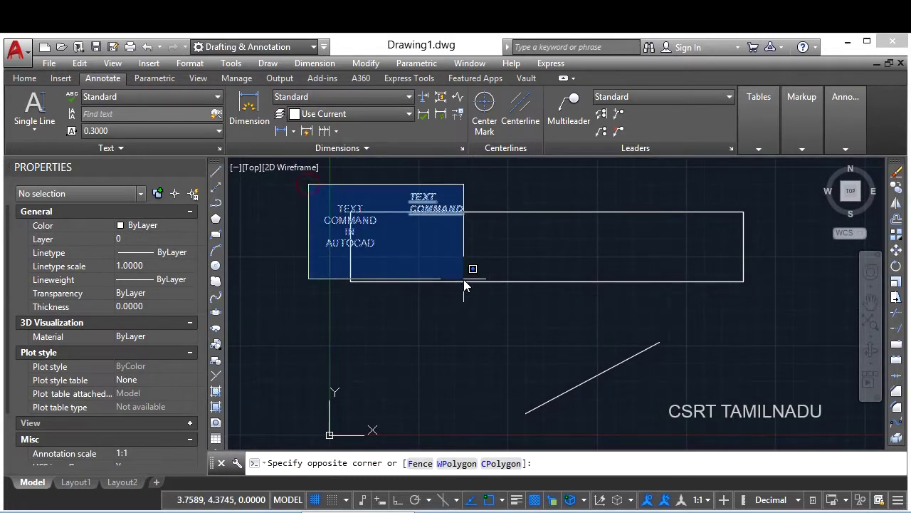
pyautogui.click(463, 279)
pyautogui.press('Delete')
# - Start TEXT and list all the drawing's text styles with Style, ?, then close the list
pyautogui.write('T')
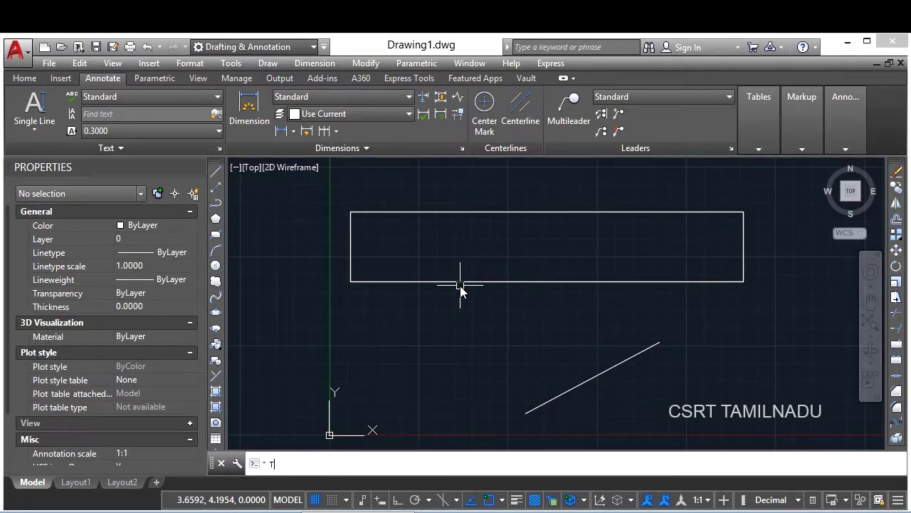
pyautogui.write('EXT')
pyautogui.press('Return')
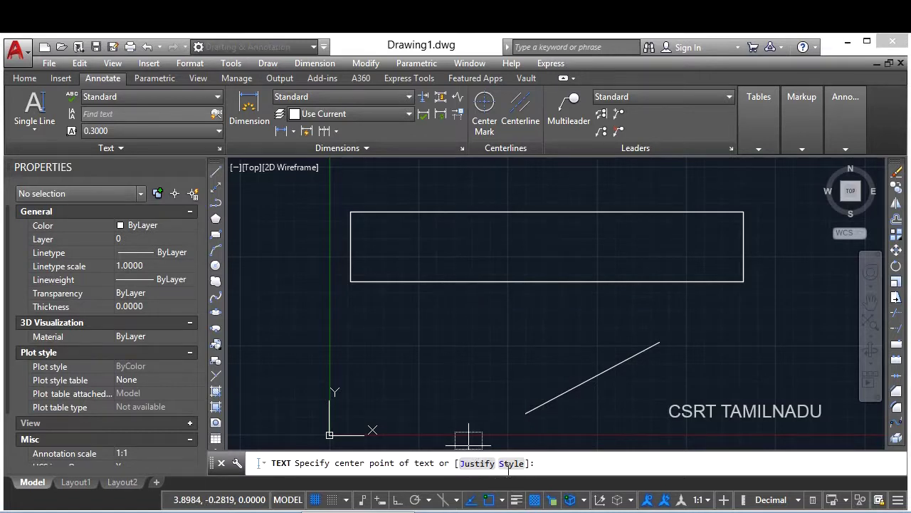
pyautogui.click(509, 468)
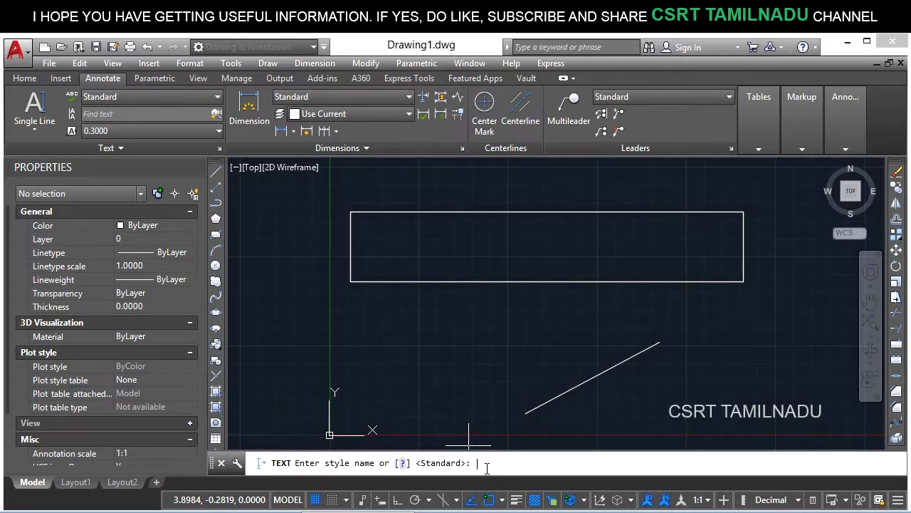
pyautogui.click(402, 462)
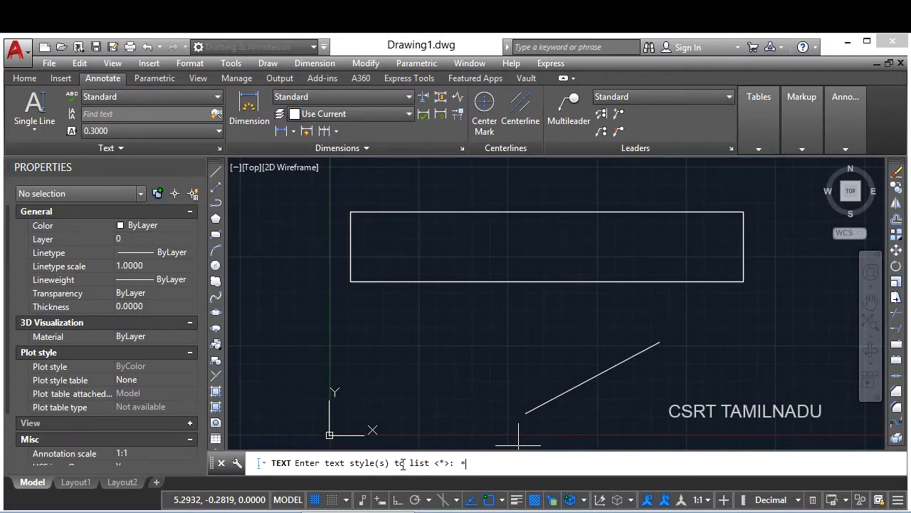
pyautogui.write('*')
pyautogui.press('Return')
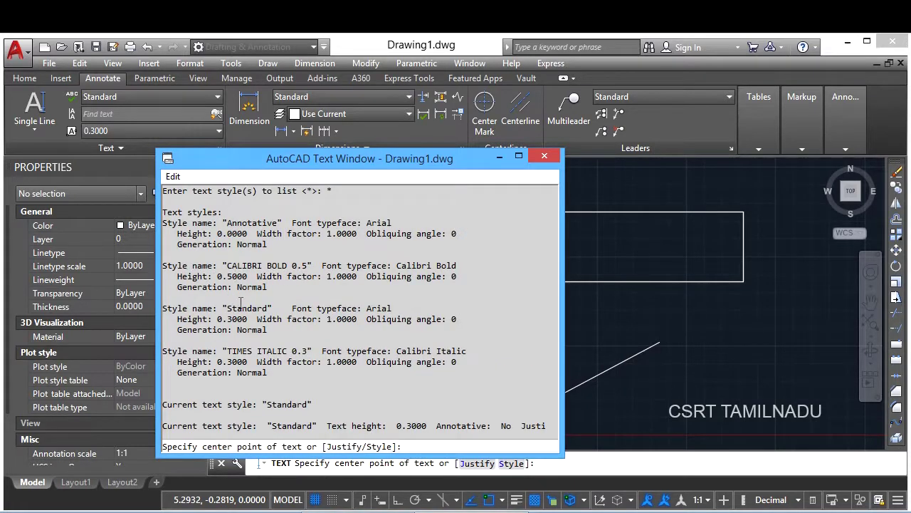
pyautogui.press('F2')
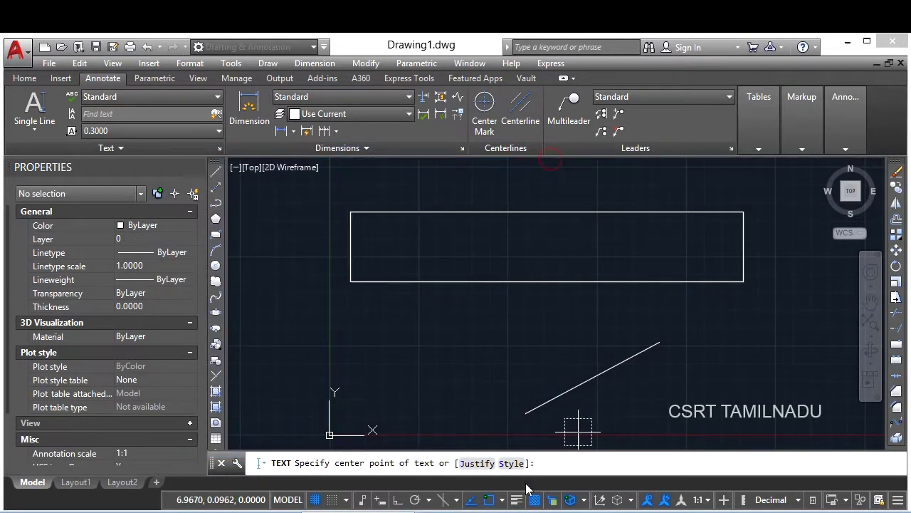
pyautogui.click(511, 463)
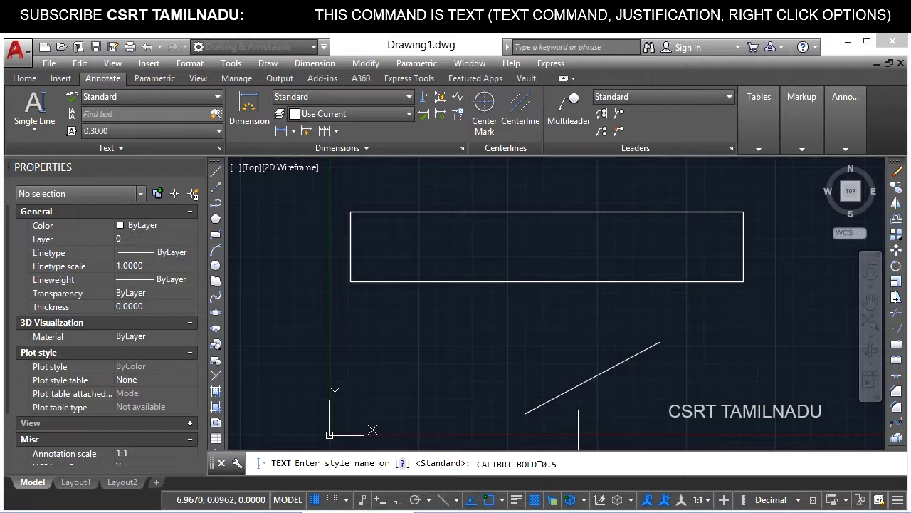
pyautogui.press('Return')
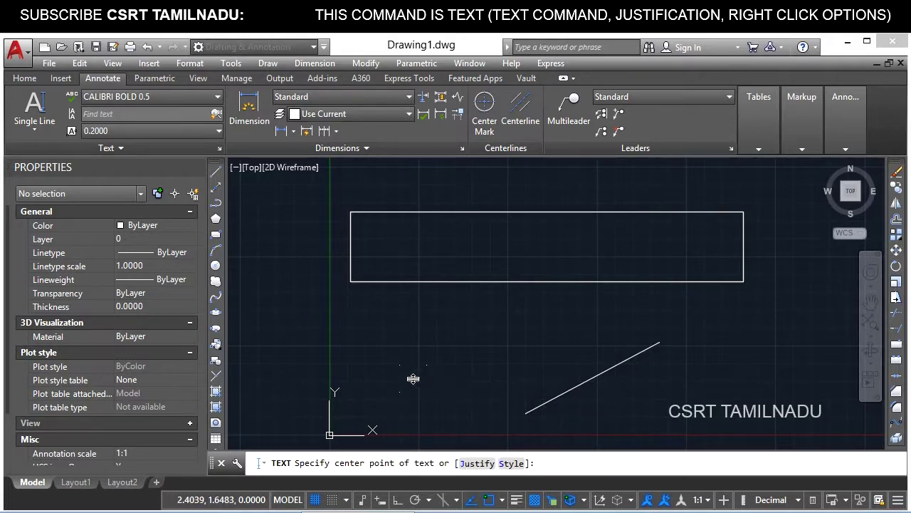
pyautogui.click(384, 357)
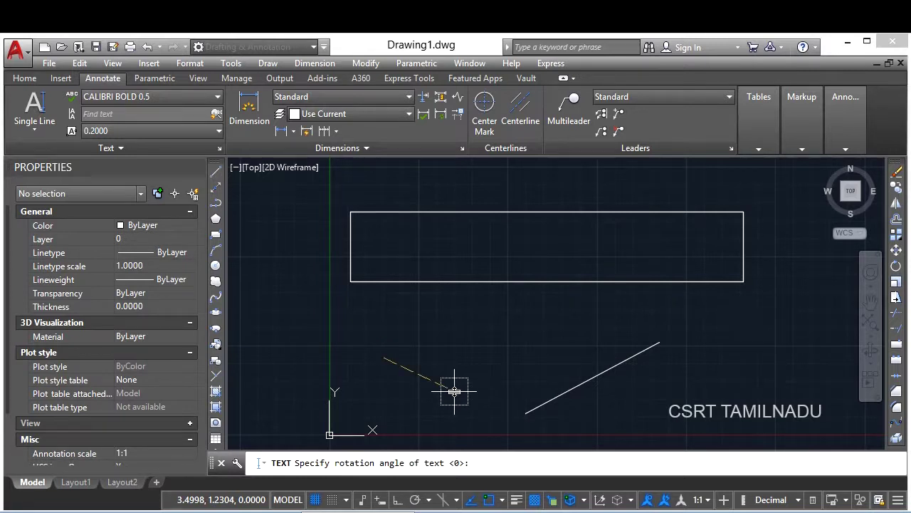
pyautogui.press('Return')
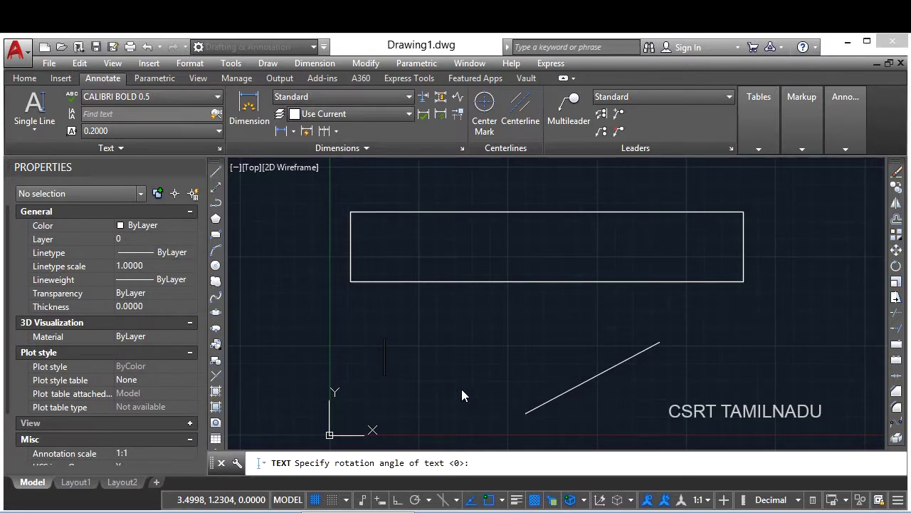
pyautogui.write('TEXT')
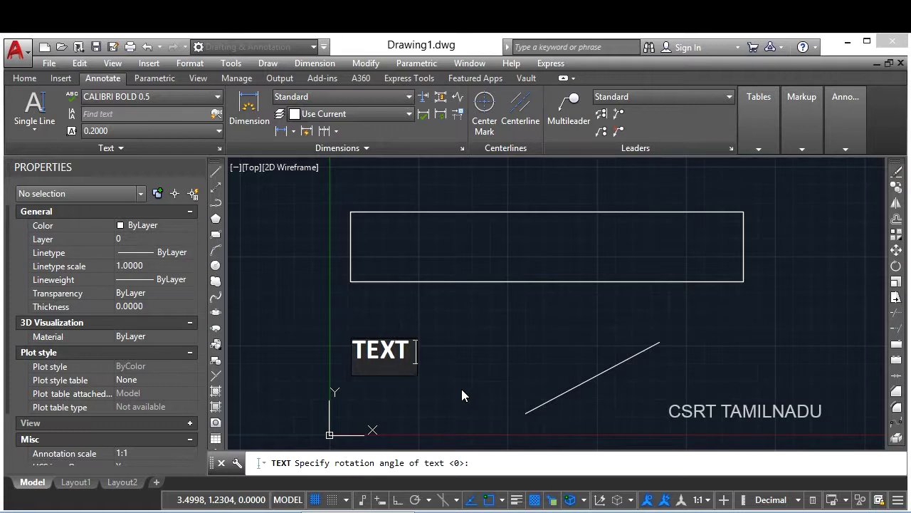
pyautogui.write(' COMMAND')
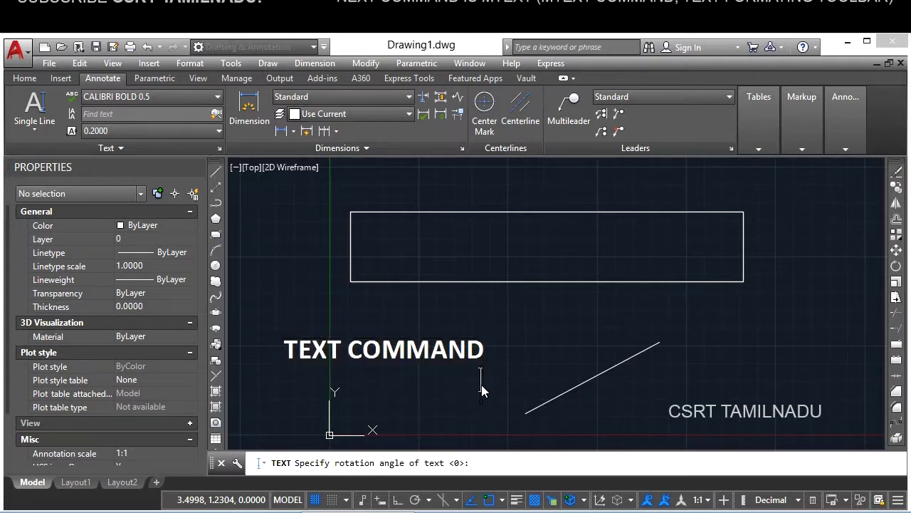
pyautogui.press('Return')
pyautogui.press('Return')
pyautogui.press('Return')
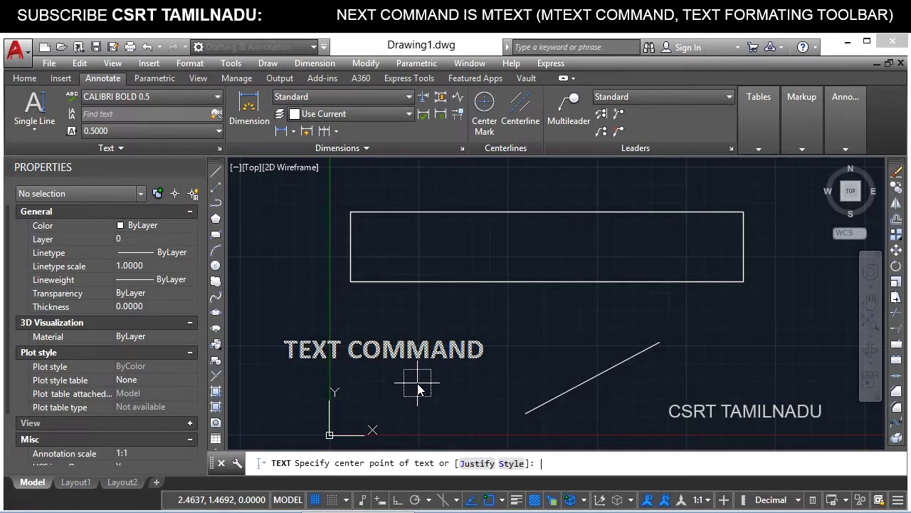
pyautogui.click(510, 463)
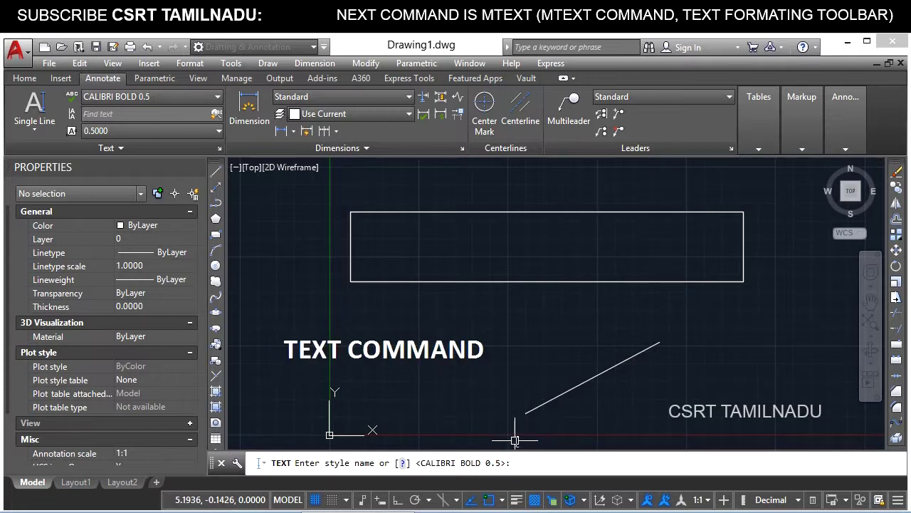
pyautogui.press('Escape')
pyautogui.hotkey('ctrl', 'z')
# - Restart single-line text with Left justification, starting at the rectangle's top-left corner
pyautogui.press('Return')
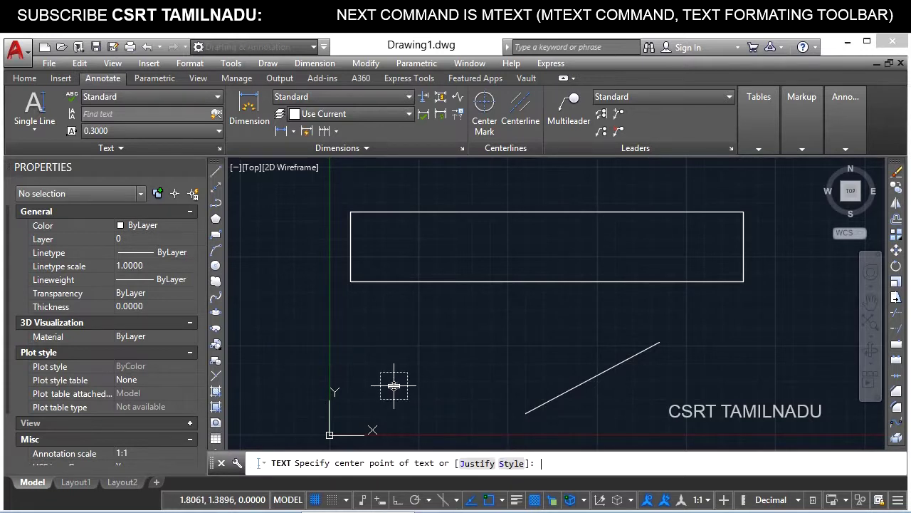
pyautogui.click(476, 463)
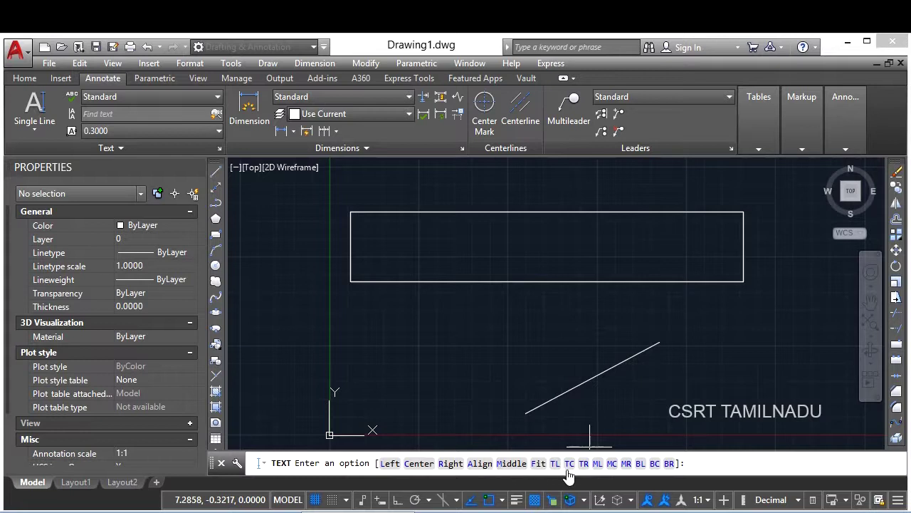
pyautogui.click(390, 463)
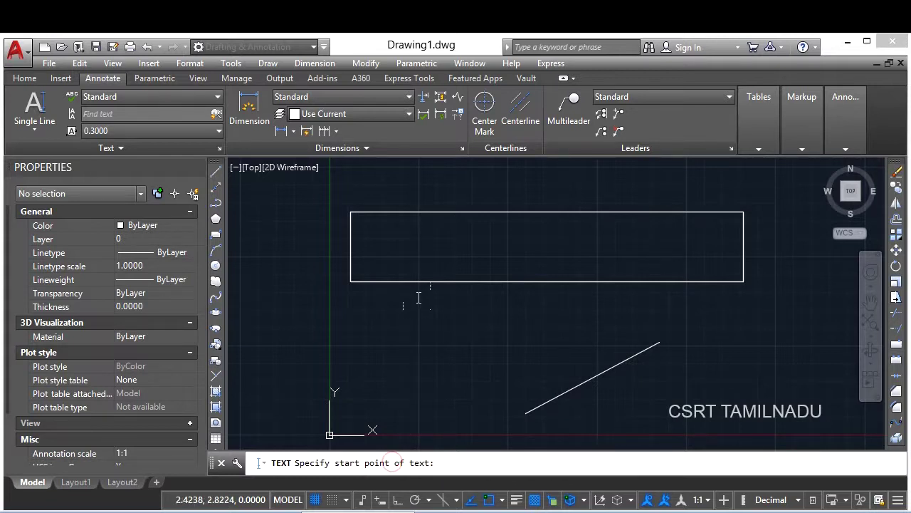
pyautogui.click(350, 212)
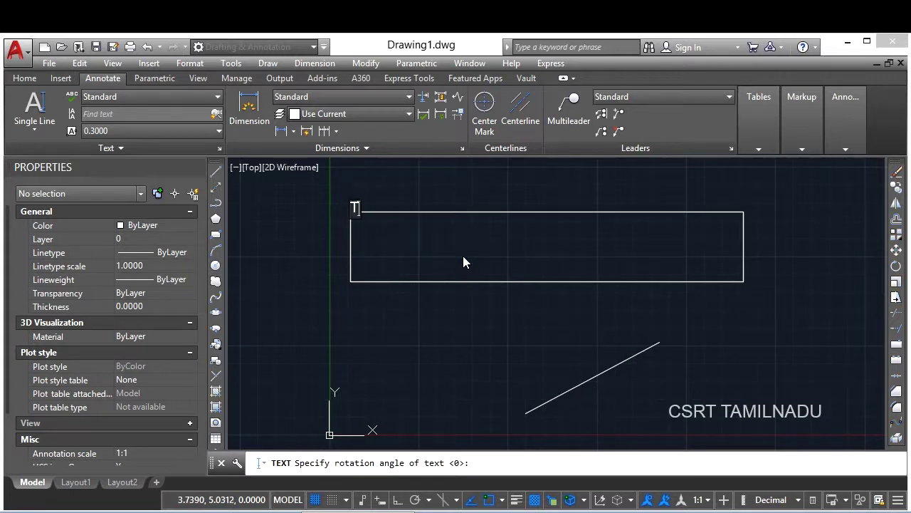
# - Enter the label TEXT IN AUTOCAD, removing the stray A, and finish it
pyautogui.write('TEXT INA')
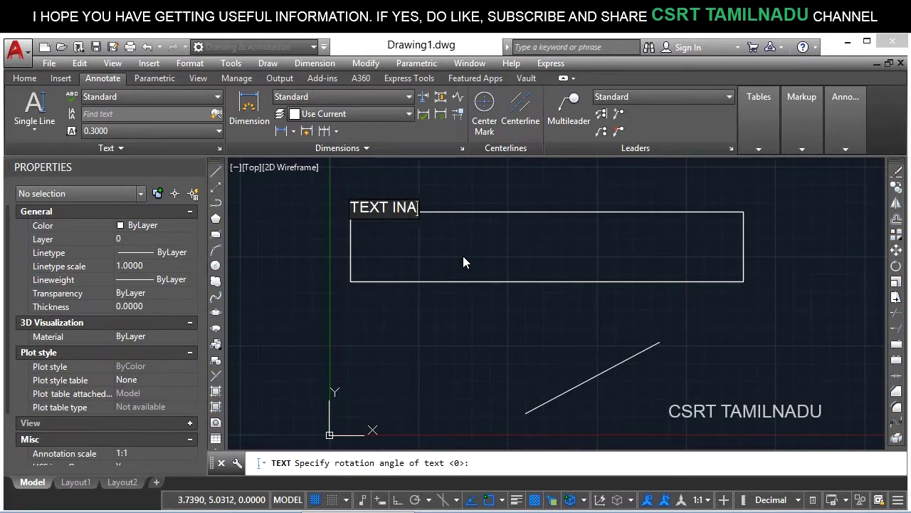
pyautogui.press('BackSpace')
pyautogui.scroll(6, 382, 199)
pyautogui.scroll(-3, 382, 197)
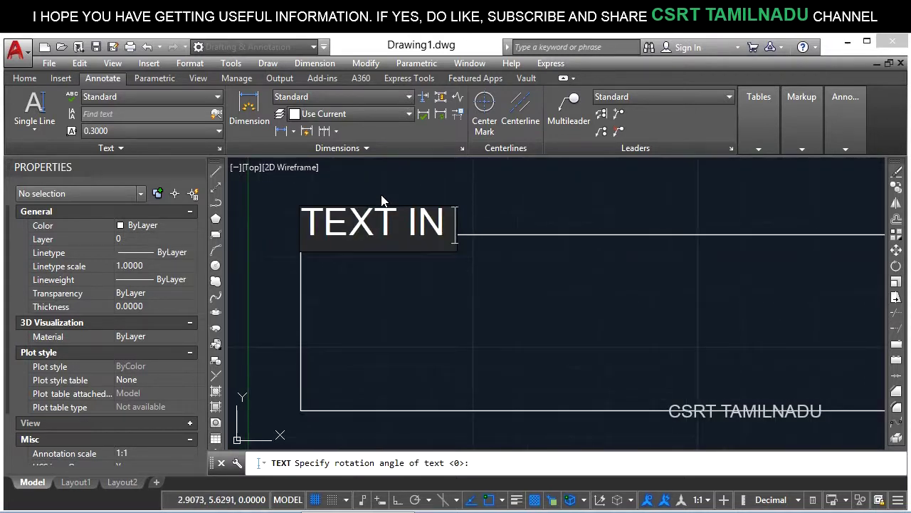
pyautogui.write('AUTOCAD')
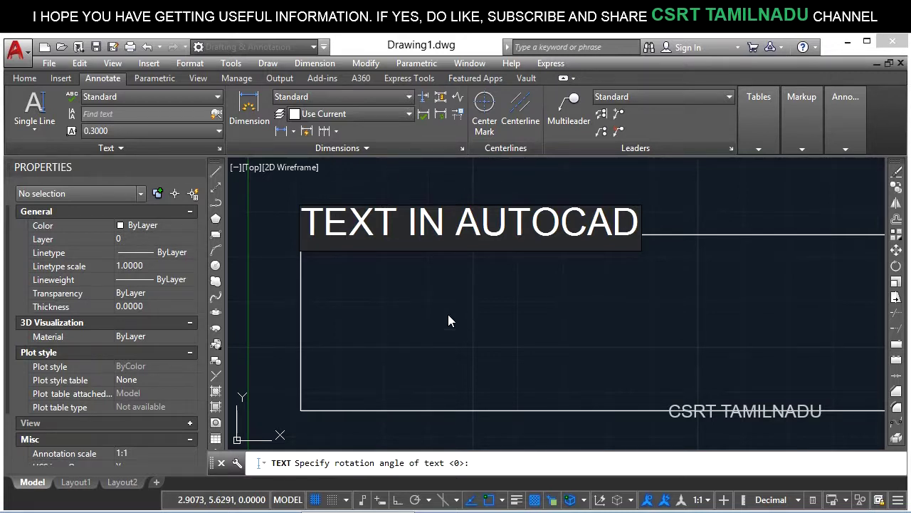
pyautogui.press('Return')
pyautogui.press('Return')
# - Select the TEXT IN AUTOCAD label and confirm Justify reads Left in Properties
pyautogui.click(301, 237)
pyautogui.scroll(4, 299, 245)
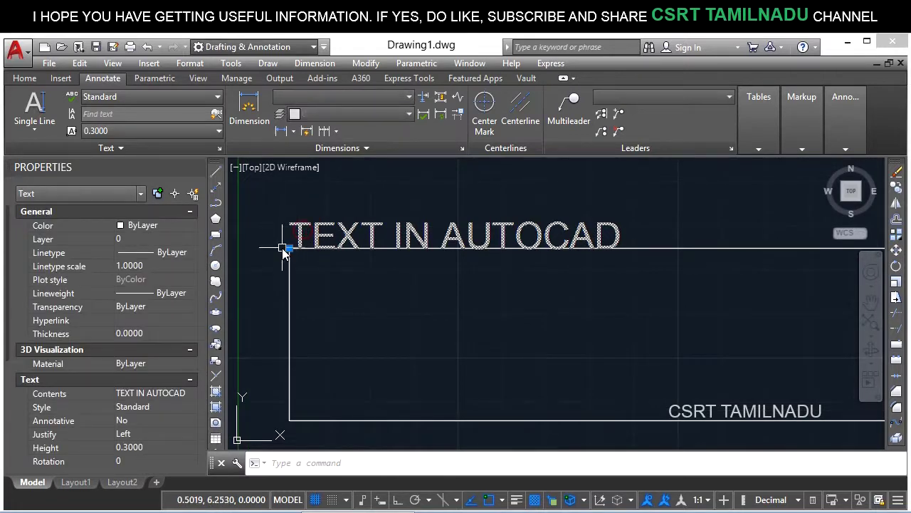
pyautogui.scroll(-2, 301, 251)
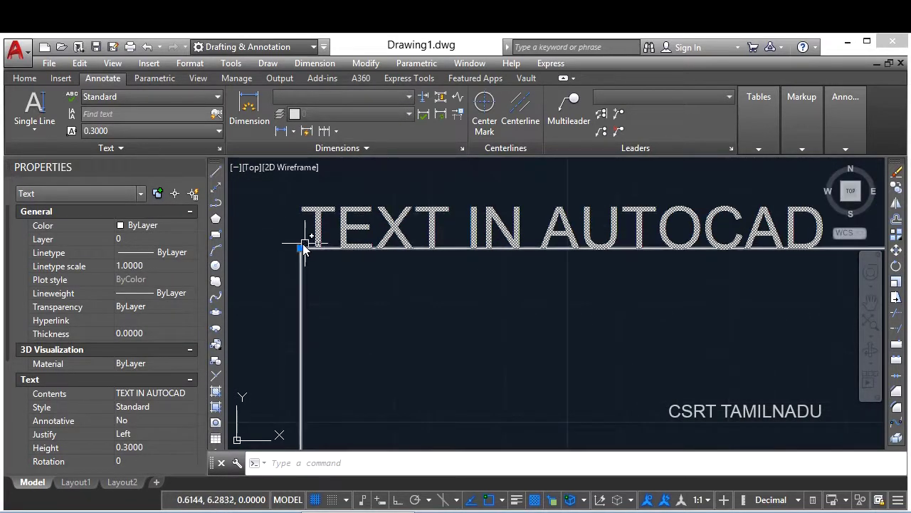
pyautogui.scroll(-2, 302, 250)
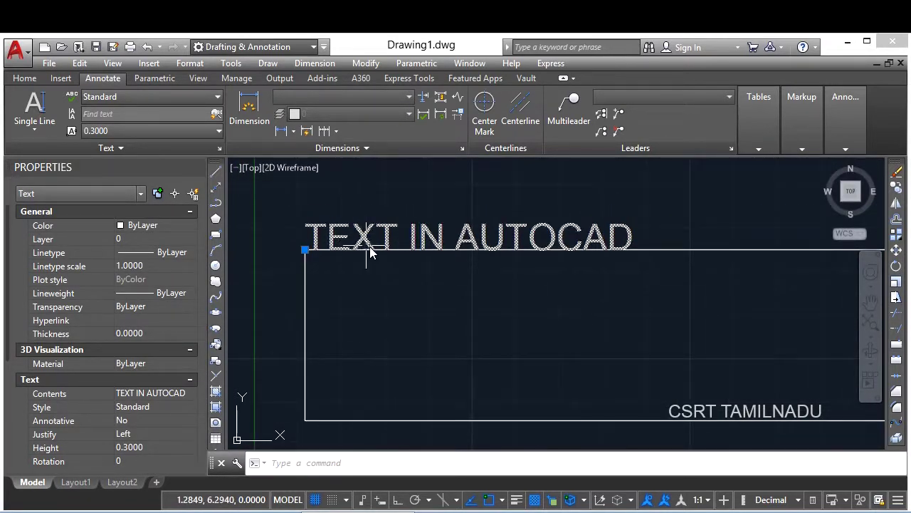
pyautogui.scroll(4, 324, 253)
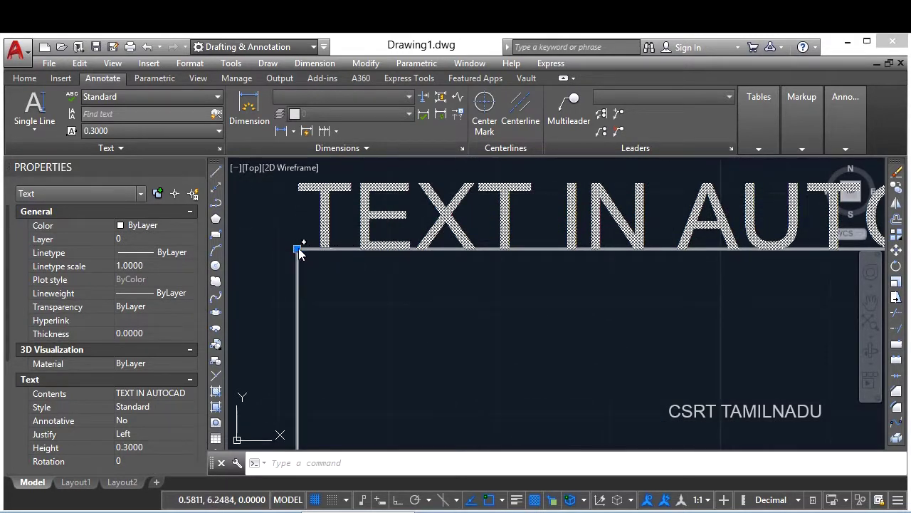
pyautogui.scroll(-3, 299, 250)
pyautogui.scroll(2, 295, 250)
pyautogui.scroll(-1, 289, 245)
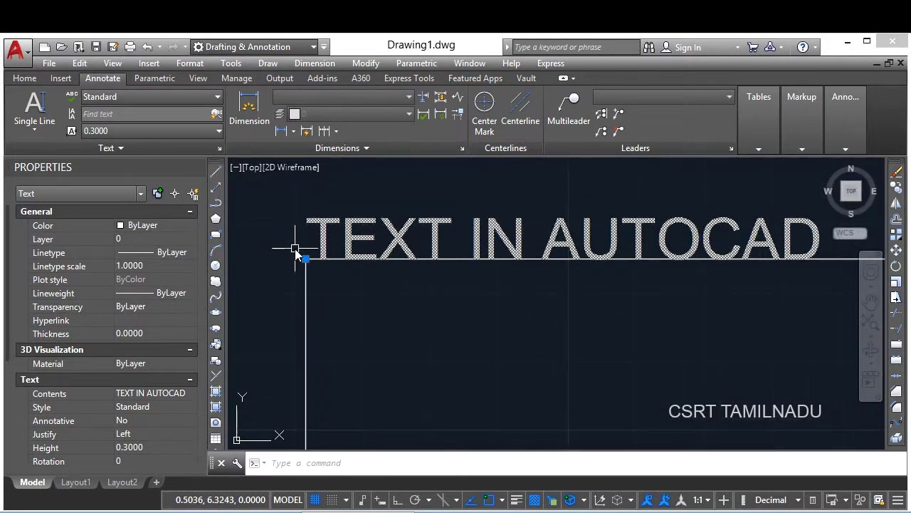
pyautogui.scroll(-2, 296, 252)
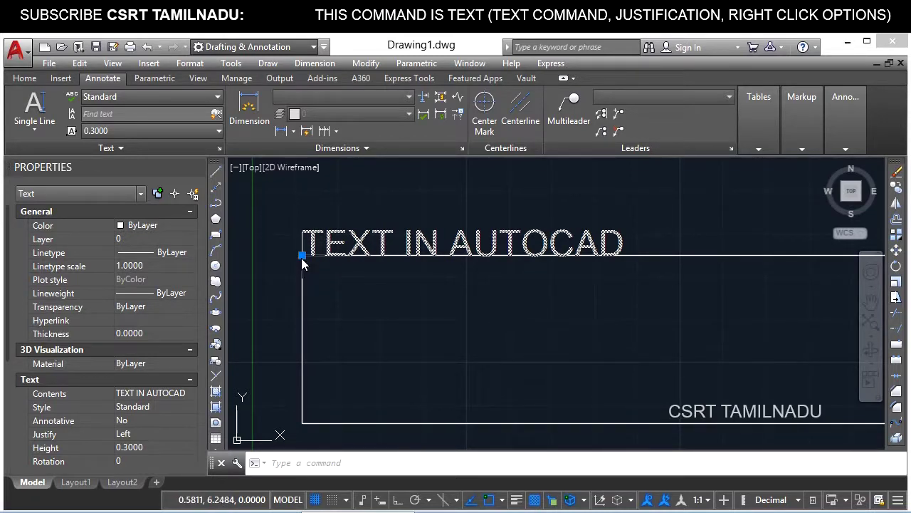
pyautogui.scroll(4, 302, 263)
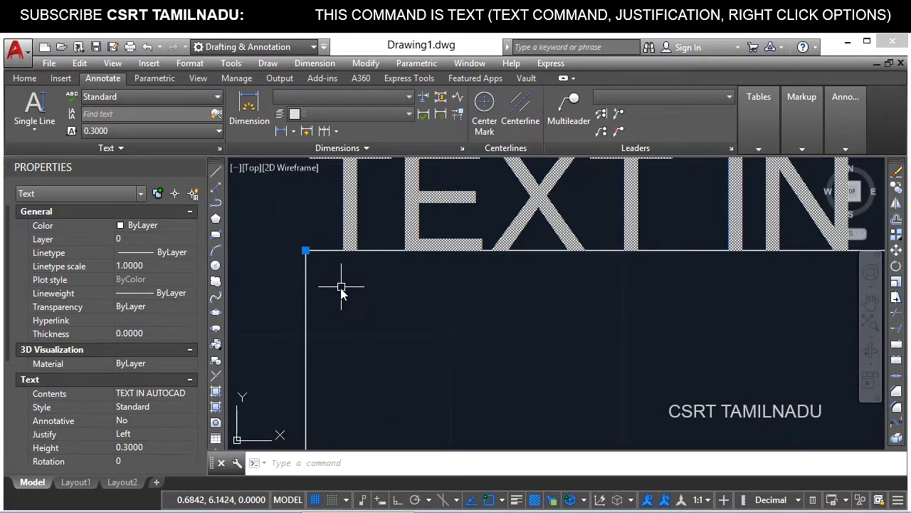
pyautogui.scroll(-5, 347, 277)
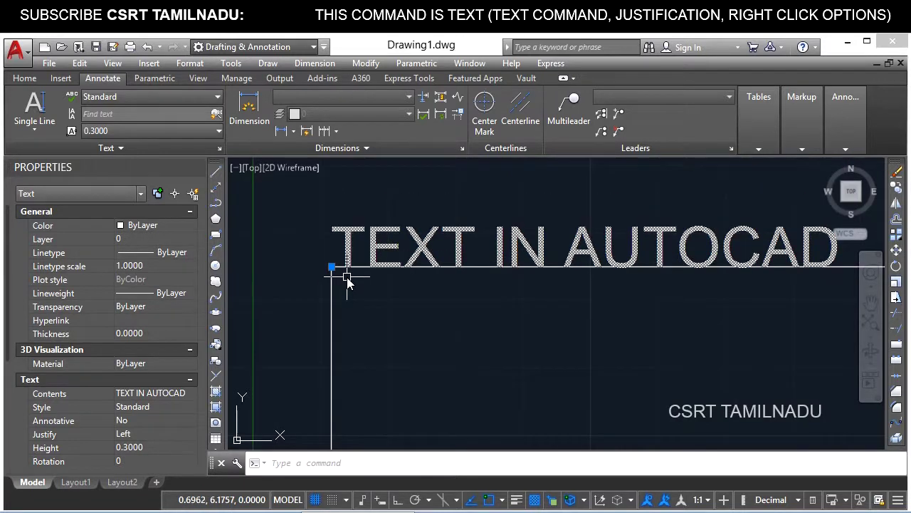
pyautogui.scroll(-4, 436, 298)
pyautogui.moveTo(494, 309); pyautogui.dragTo(432, 302, button='middle')
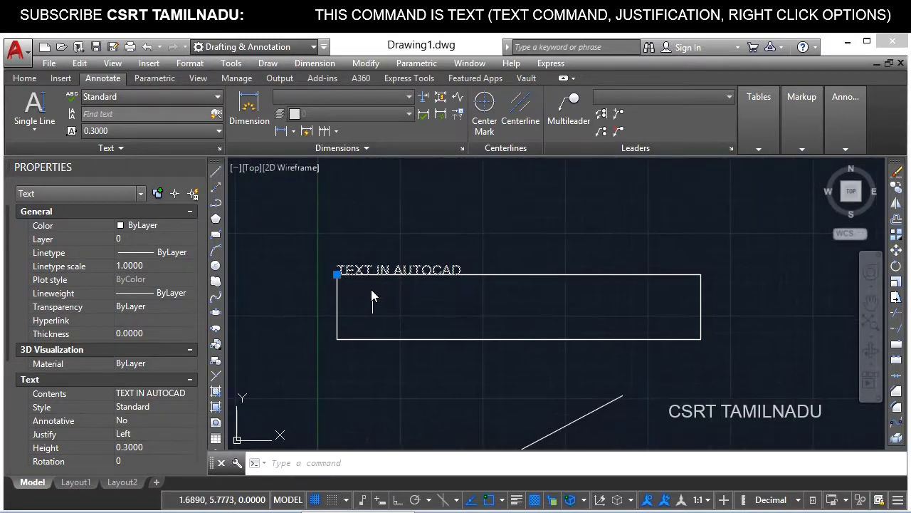
# - Clear the selection and start the single-line TEXT command again
pyautogui.press('Escape')
pyautogui.write('text')
pyautogui.press('Return')
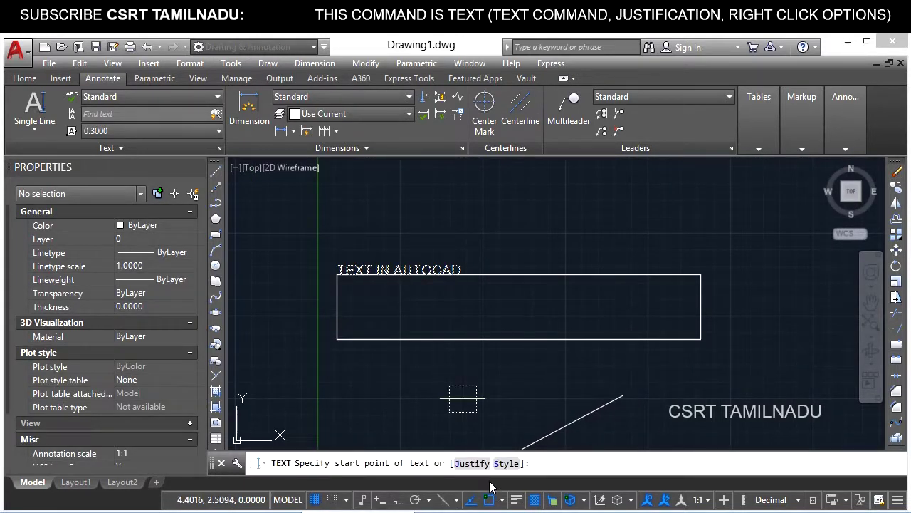
# - Place TEXT COMMAND IN AUTOCAD right-justified, ending at the rectangle's top-right corner
pyautogui.write('j')
pyautogui.press('Return')
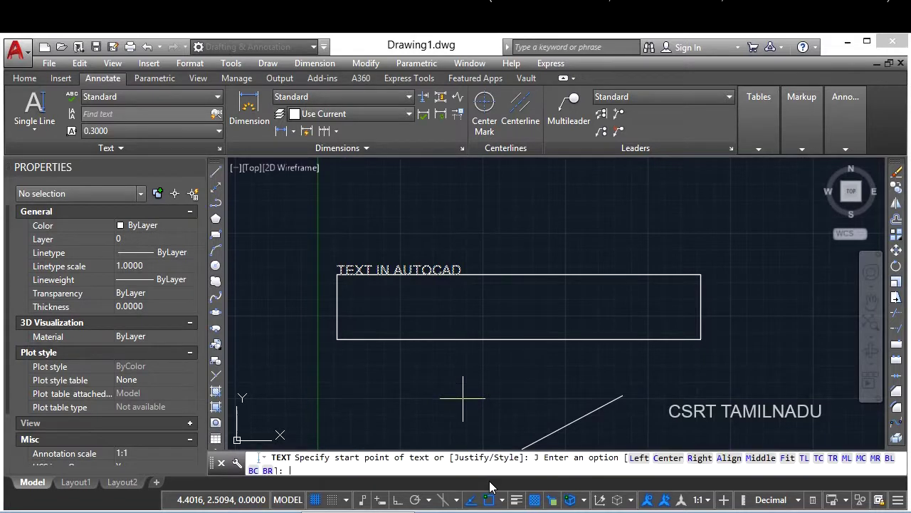
pyautogui.click(689, 458)
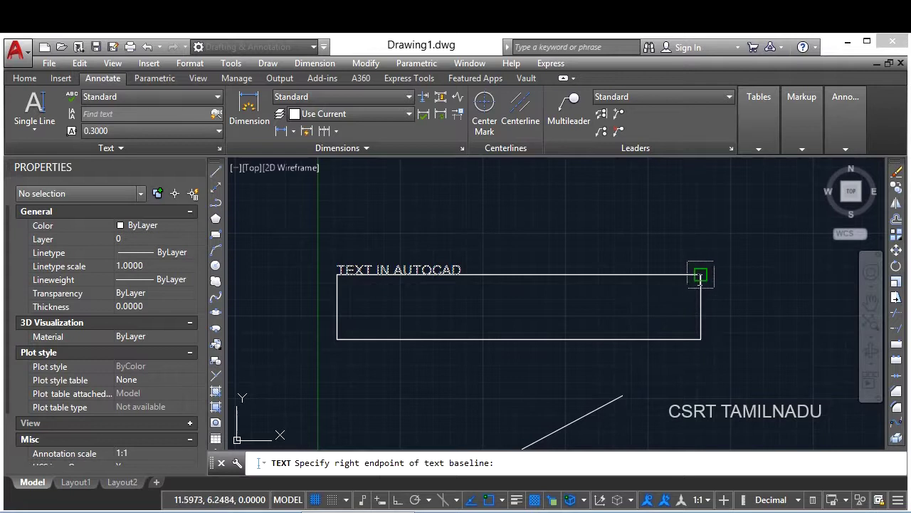
pyautogui.click(700, 275)
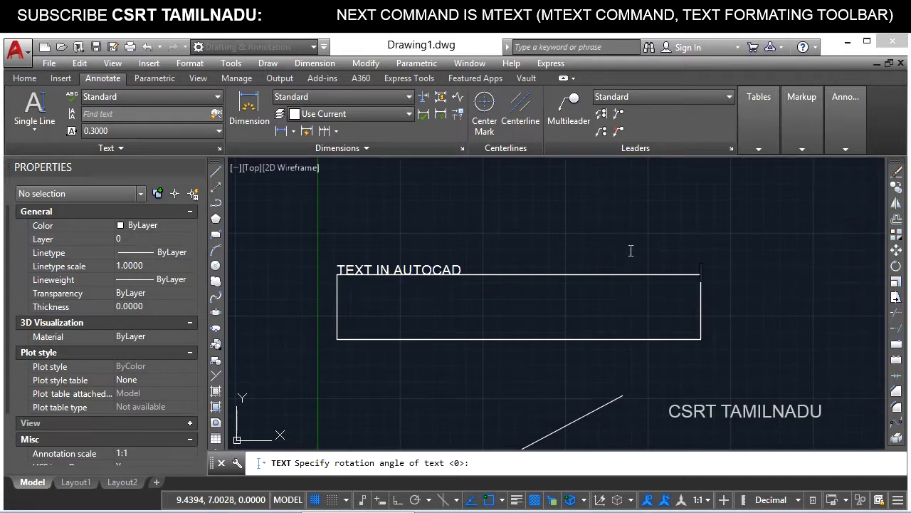
pyautogui.write('TEXT C')
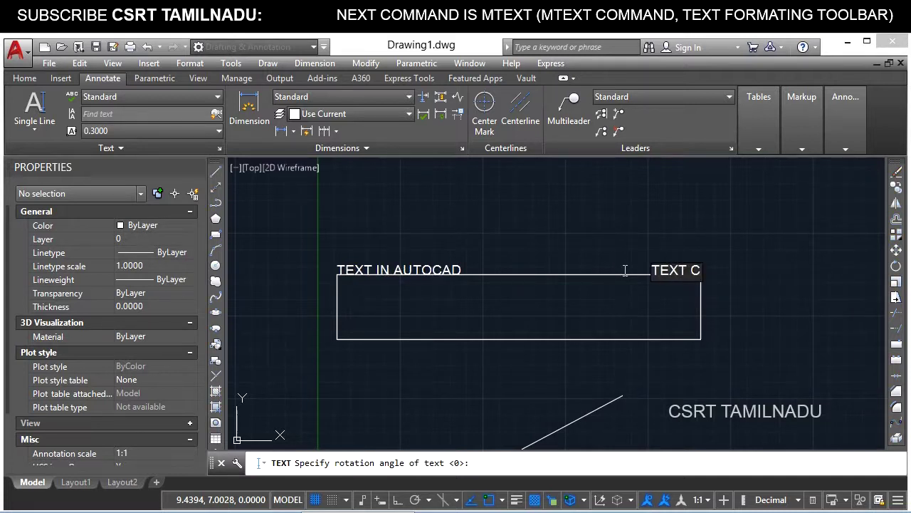
pyautogui.write('OMMAND IN AUTOCAD')
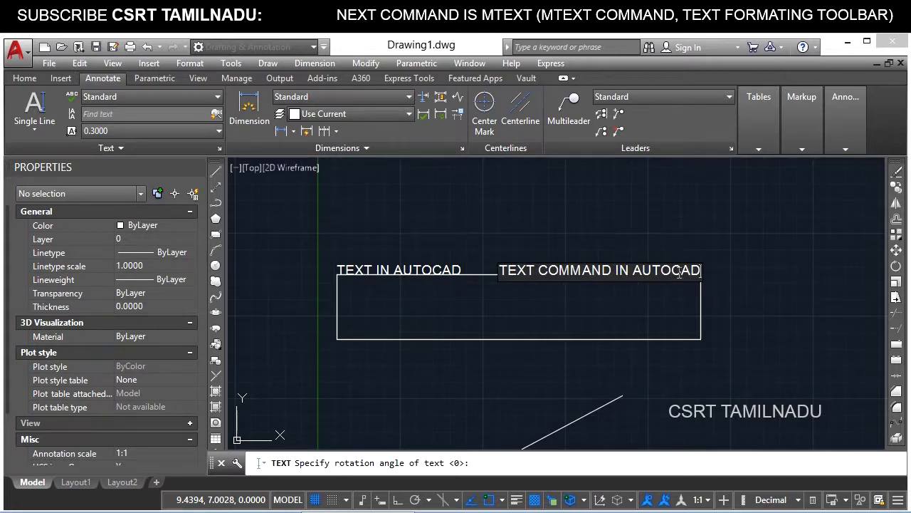
pyautogui.click(626, 314)
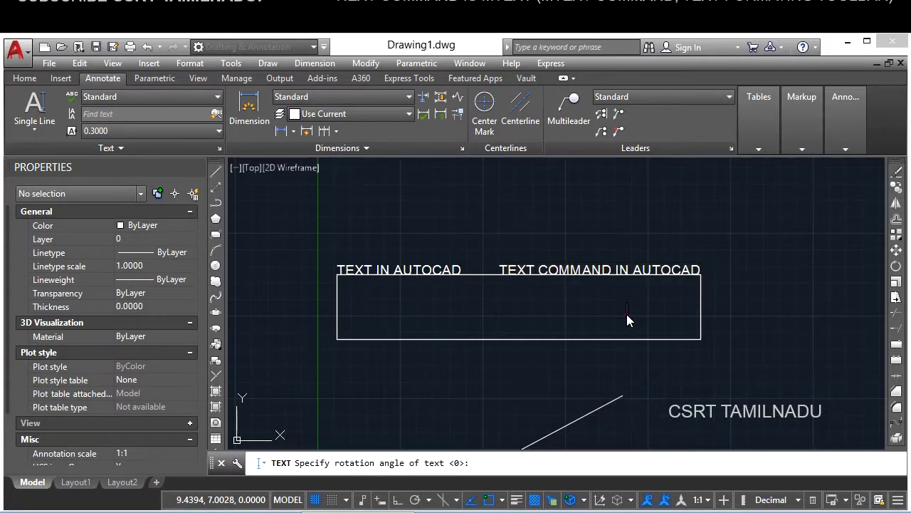
pyautogui.press('Escape')
# - Select the new label to check its Right justification in Properties
pyautogui.click(676, 274)
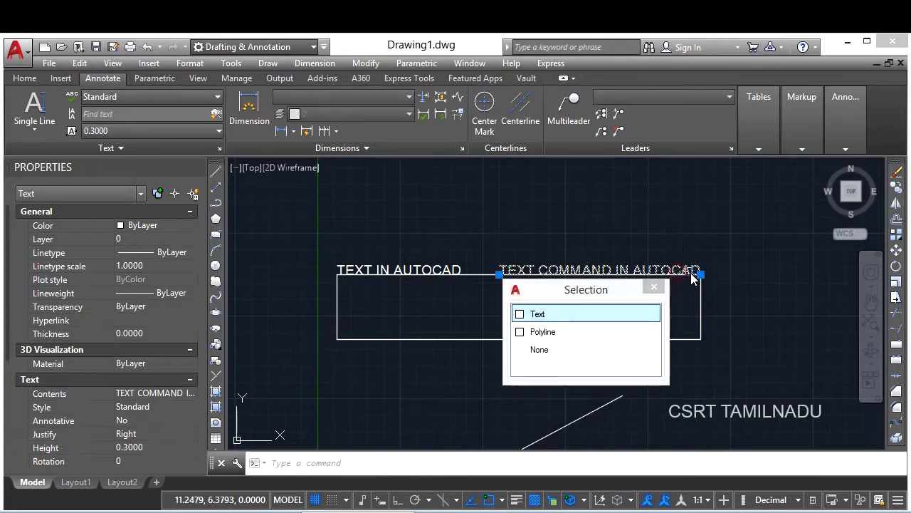
pyautogui.press('Escape')
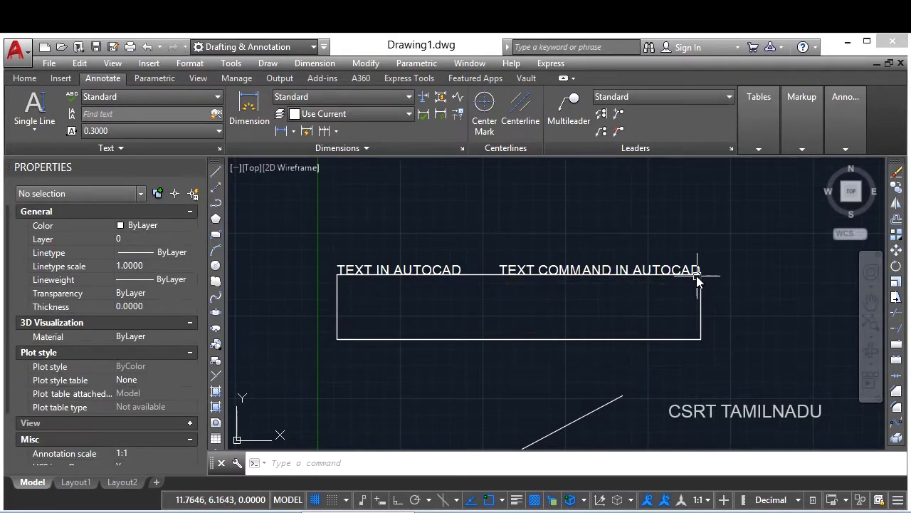
pyautogui.click(697, 275)
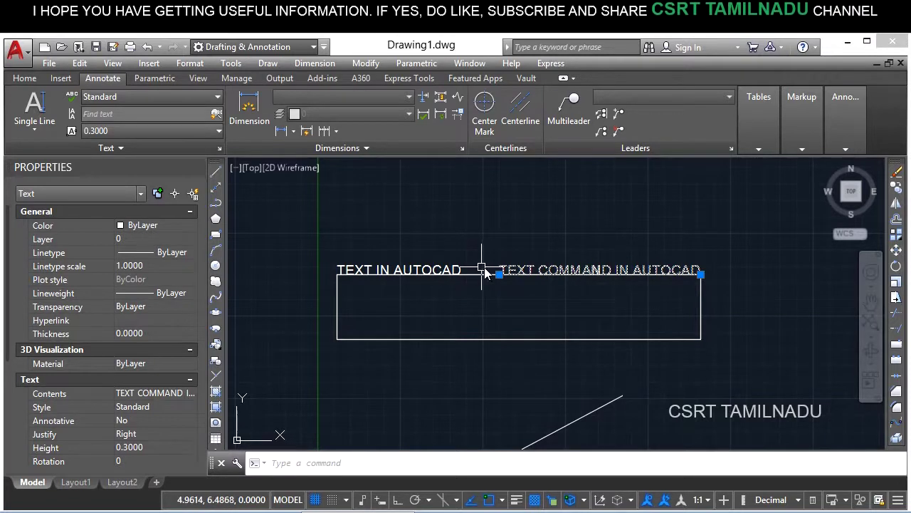
# - Delete the right-justified label and start single-line TEXT again
pyautogui.press('Delete')
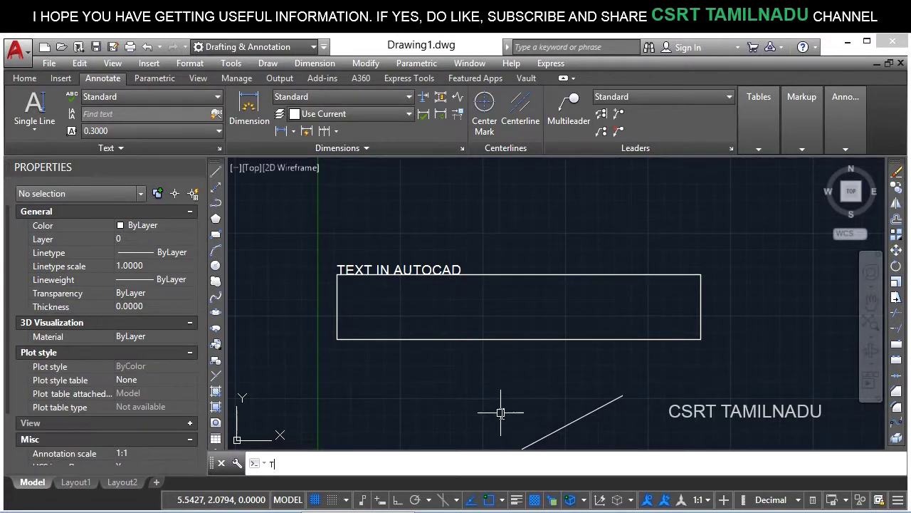
pyautogui.write('TEXT')
pyautogui.press('Return')
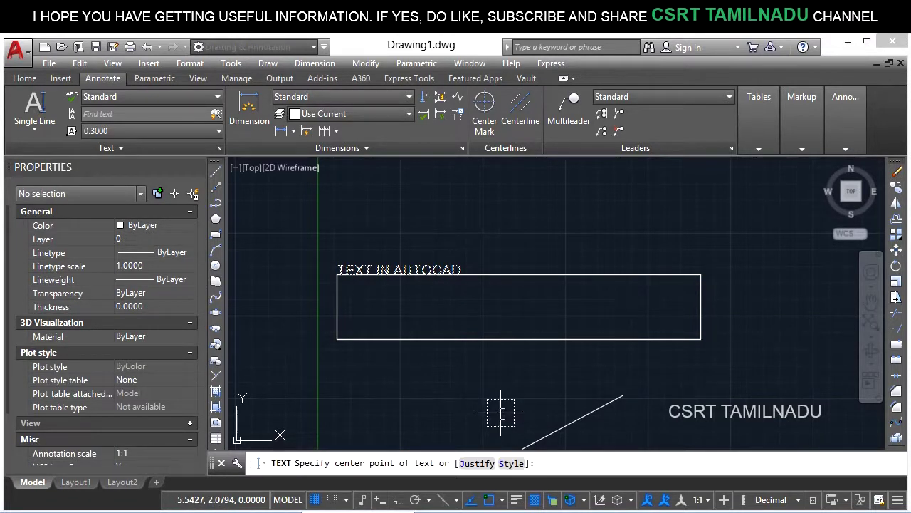
# - Place TEXT COMMAND IN AUTOCAD center-justified on the rectangle's top-right corner at 0° rotation
pyautogui.write('J')
pyautogui.press('Return')
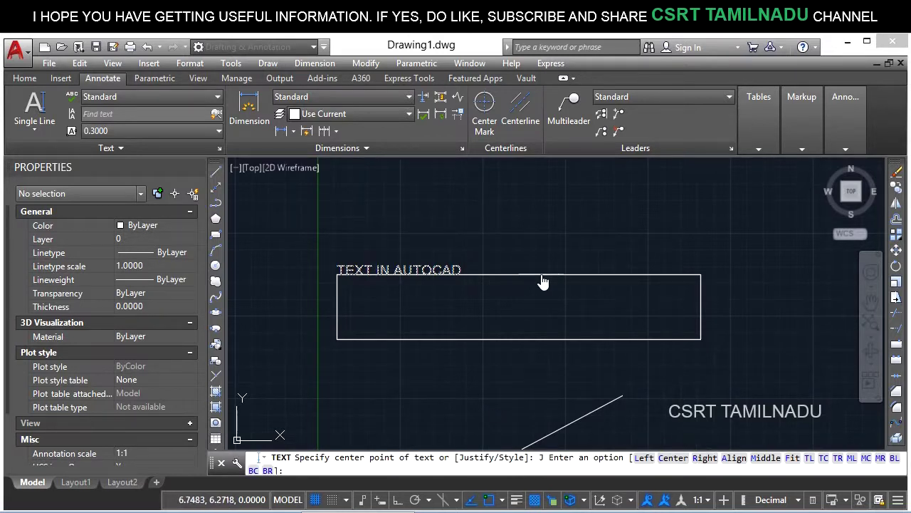
pyautogui.click(666, 458)
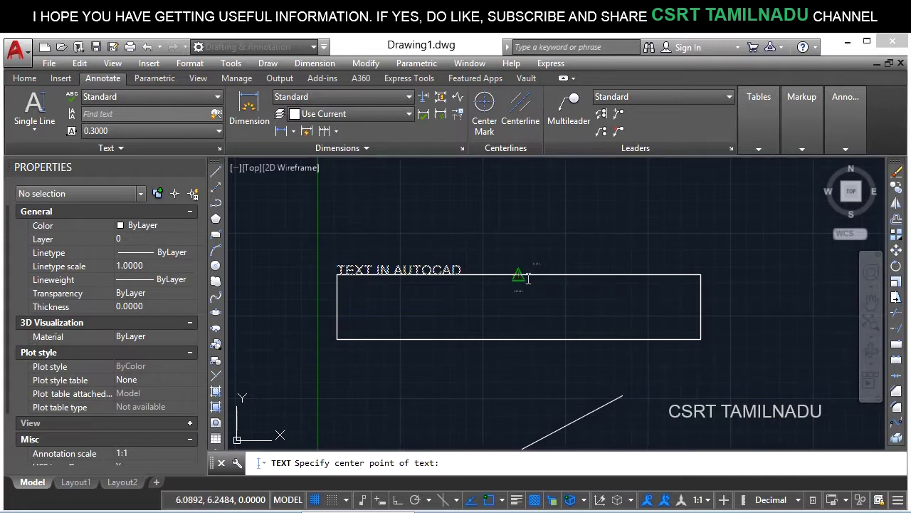
pyautogui.click(701, 276)
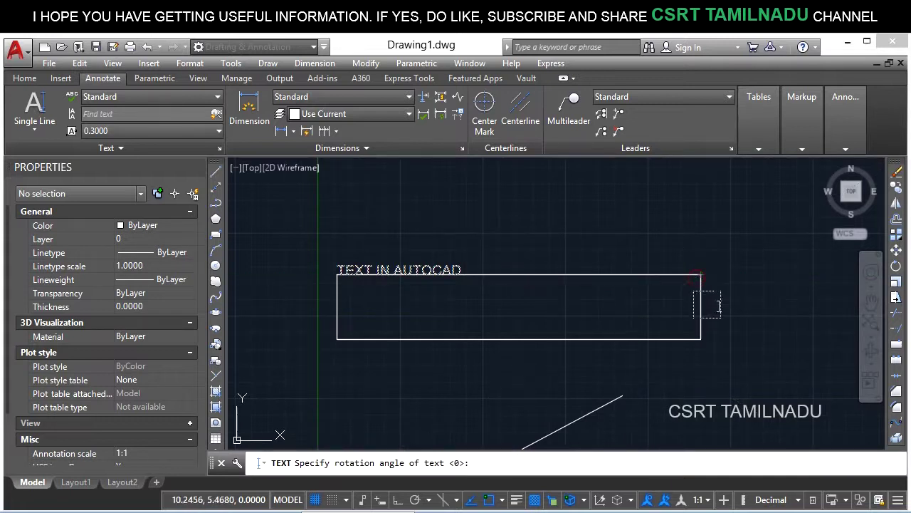
pyautogui.press('Return')
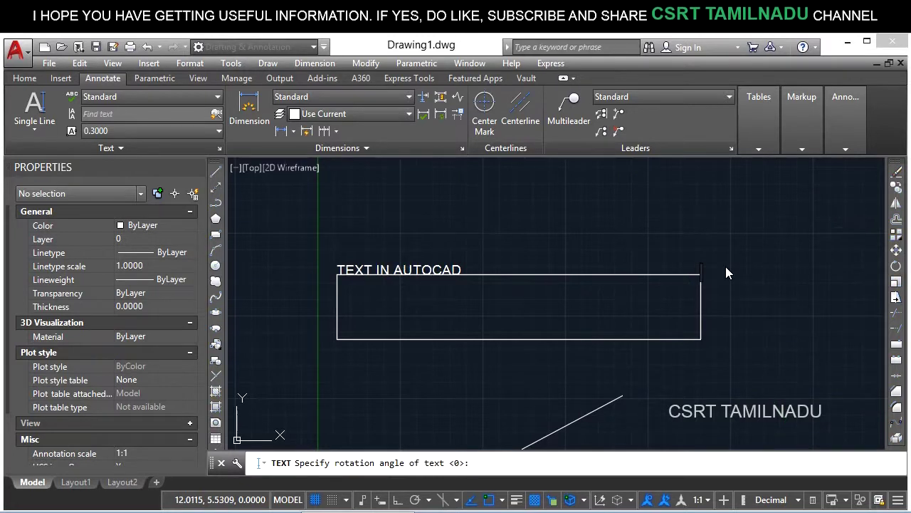
pyautogui.scroll(3, 725, 267)
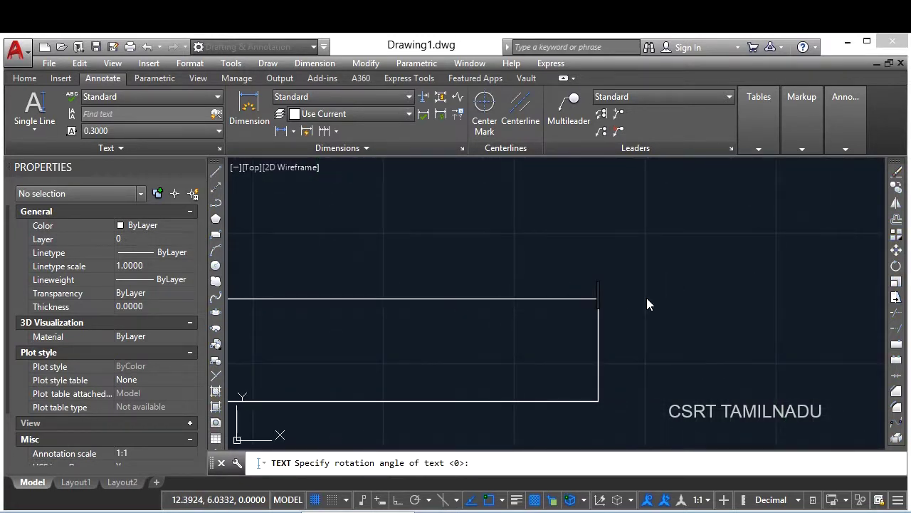
pyautogui.write('TEXT ')
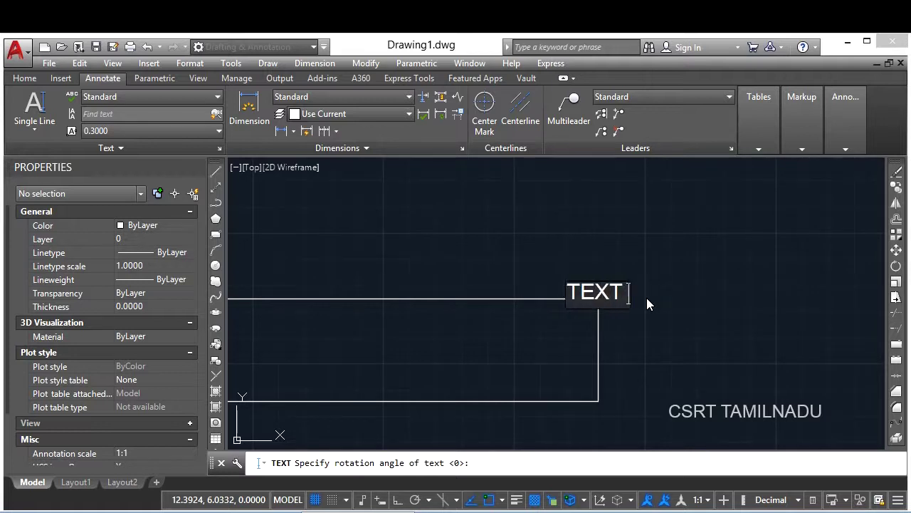
pyautogui.write('COMMAND IN')
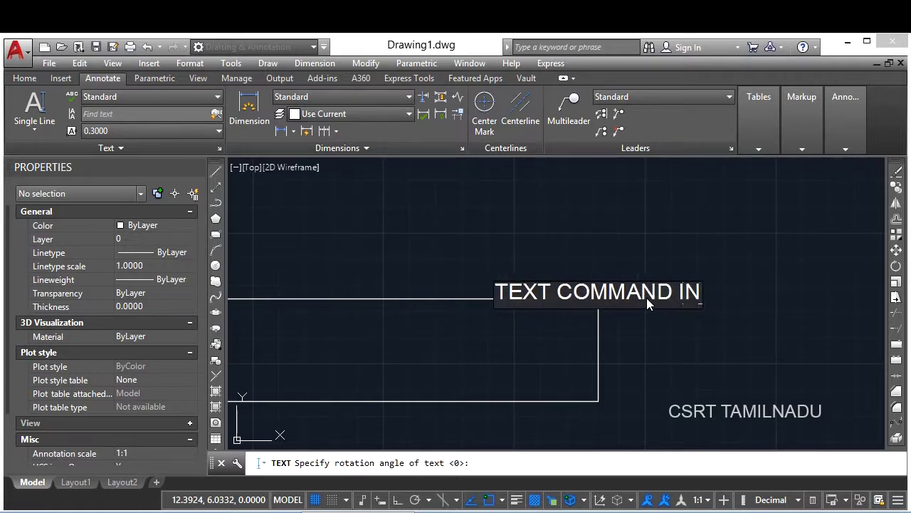
pyautogui.write(' AUTOCAD')
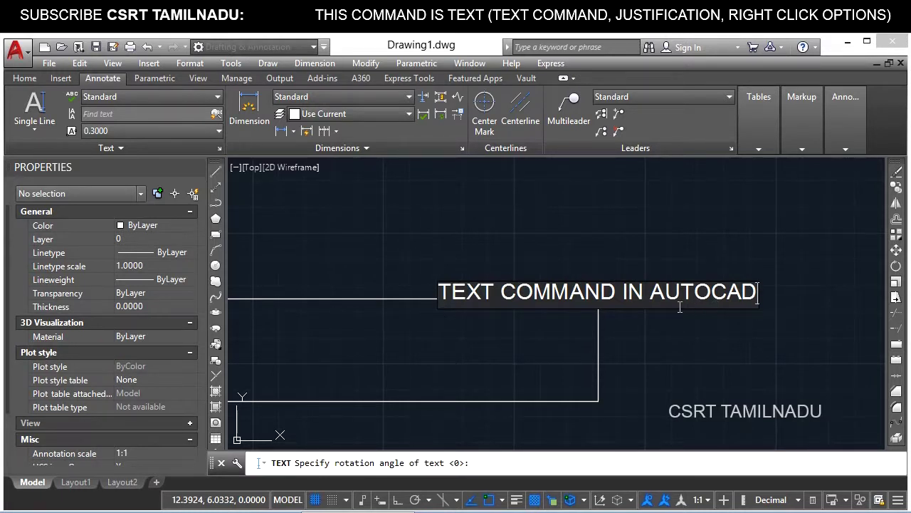
pyautogui.press('Return')
pyautogui.press('Return')
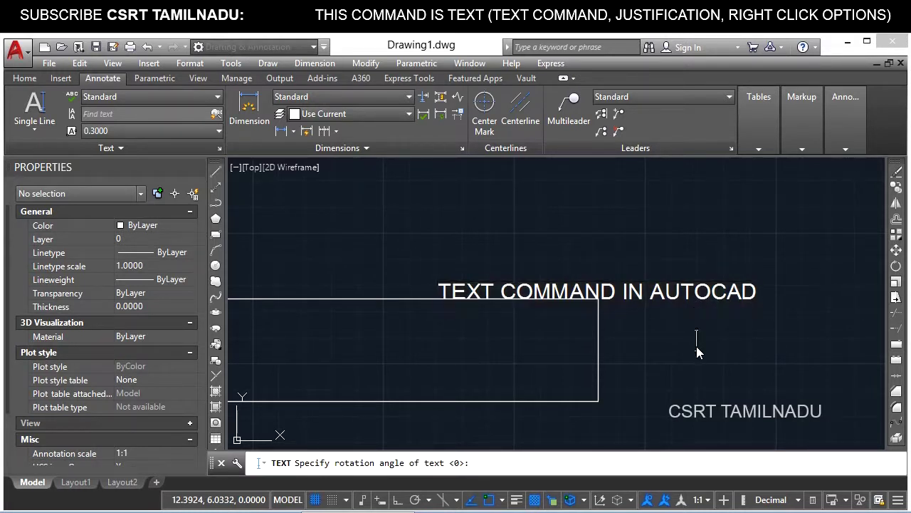
# - Window-select the label and confirm Justify reads Center in Properties
pyautogui.click(661, 285)
pyautogui.click(610, 300)
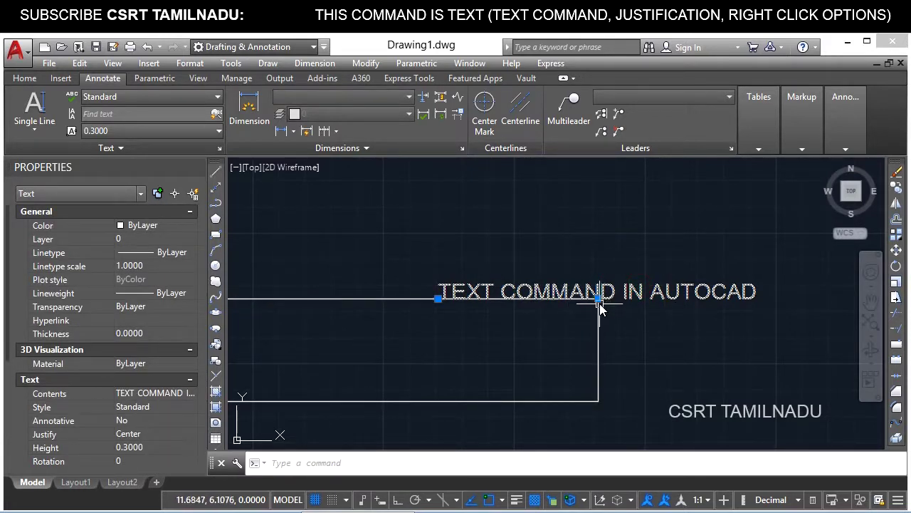
pyautogui.scroll(2, 610, 299)
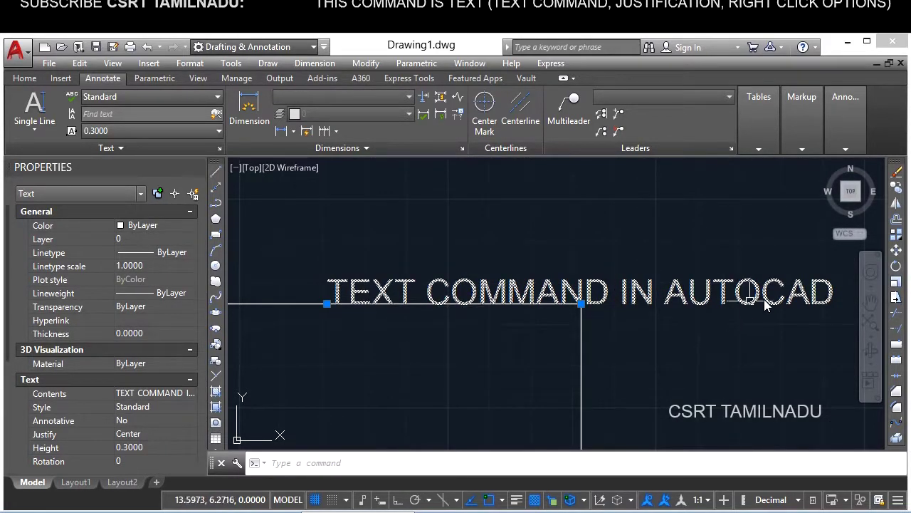
pyautogui.scroll(-2, 617, 322)
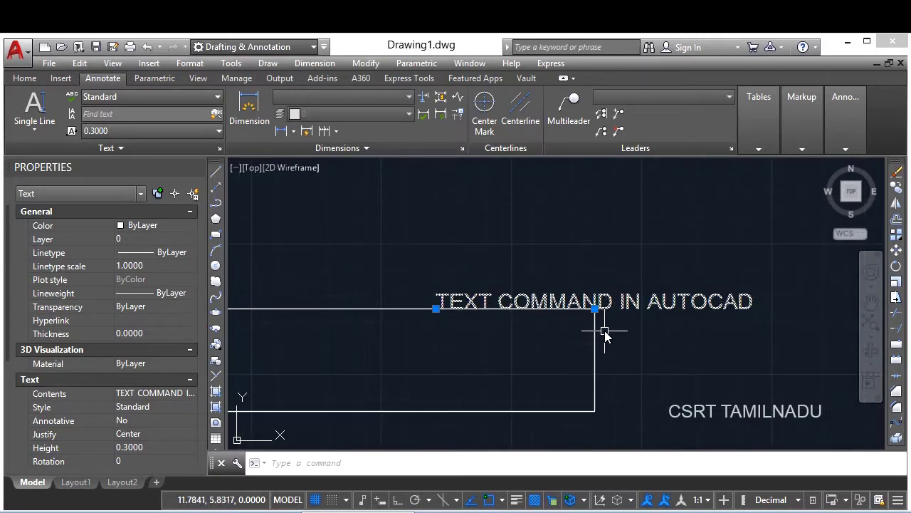
pyautogui.scroll(4, 596, 307)
pyautogui.scroll(-2, 577, 328)
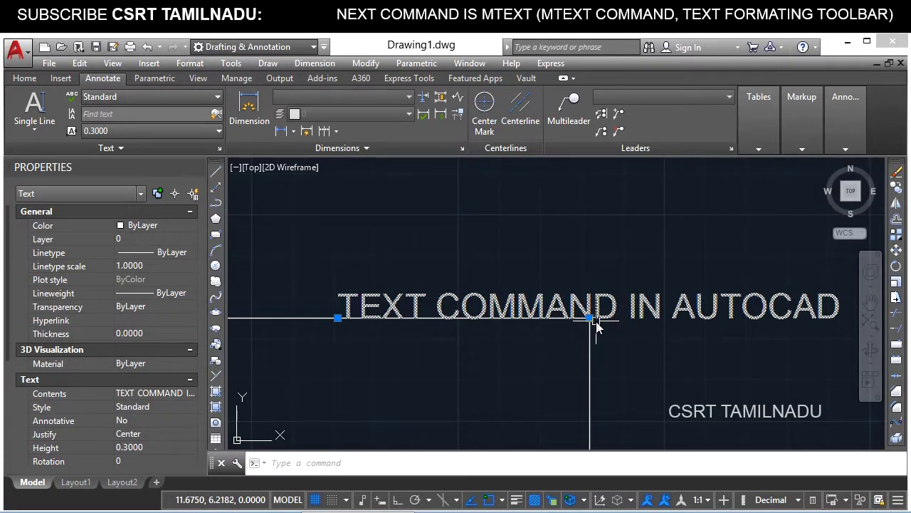
pyautogui.scroll(-2, 586, 324)
# - Place TEXT COMMAND IN AUTOCAD middle-justified at the rectangle's lower corner
pyautogui.press('Escape')
pyautogui.scroll(-4, 588, 327)
pyautogui.press('Return')
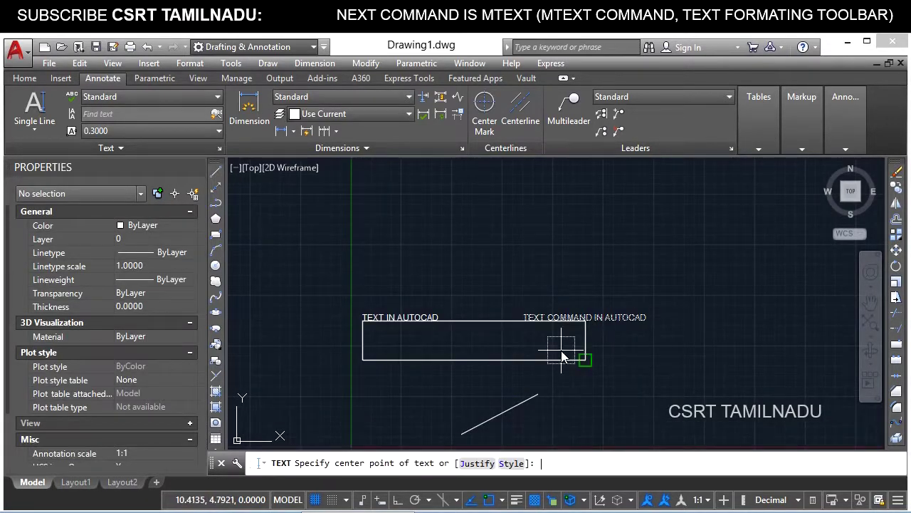
pyautogui.write('J')
pyautogui.press('Return')
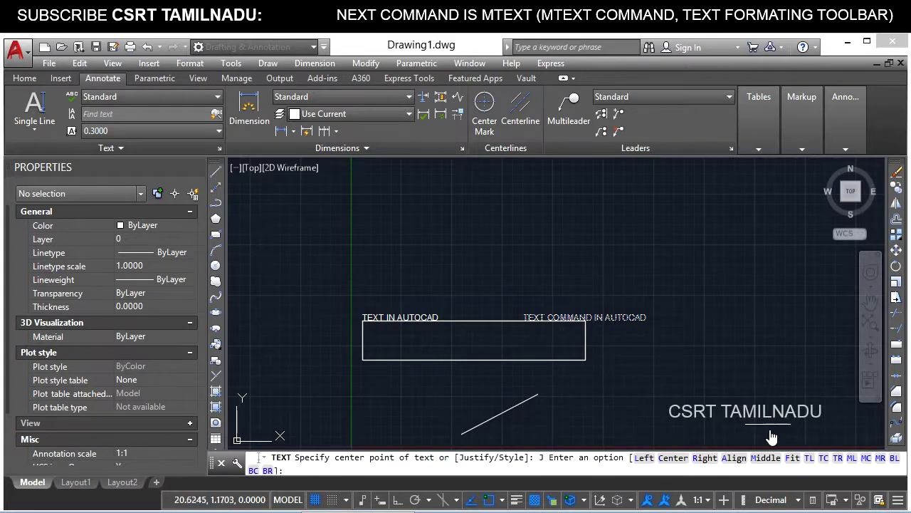
pyautogui.click(765, 461)
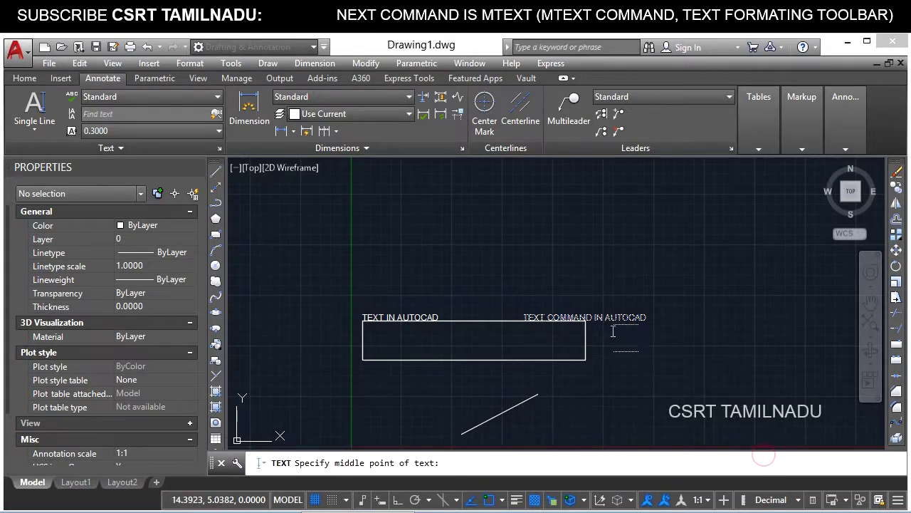
pyautogui.scroll(6, 605, 313)
pyautogui.scroll(-2, 552, 314)
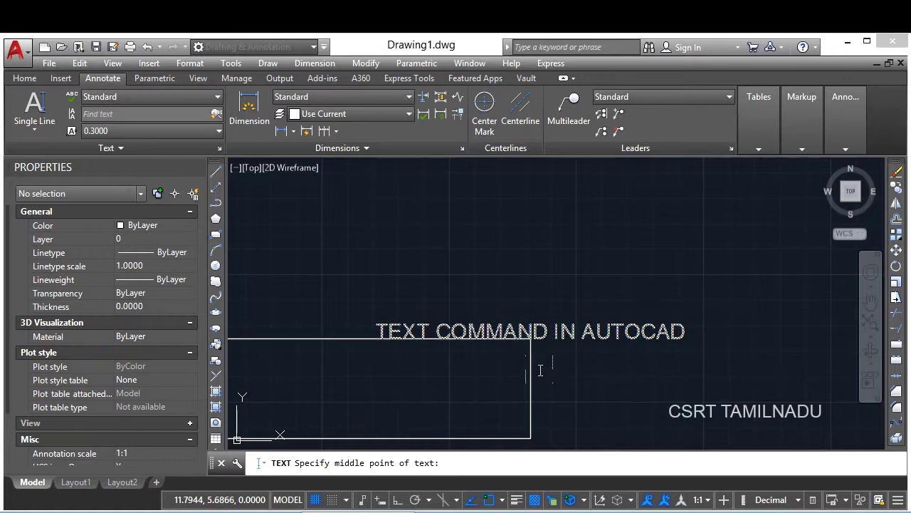
pyautogui.moveTo(531, 429); pyautogui.dragTo(549, 380, button='middle')
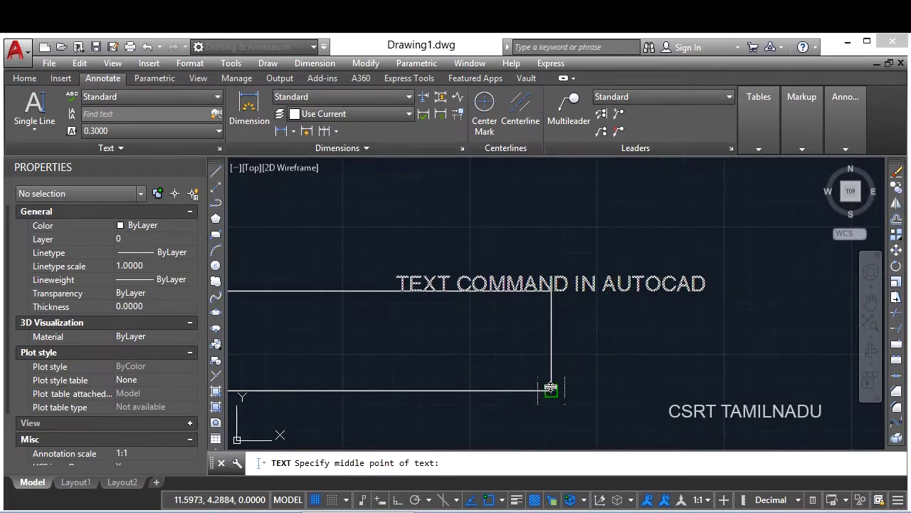
pyautogui.click(551, 388)
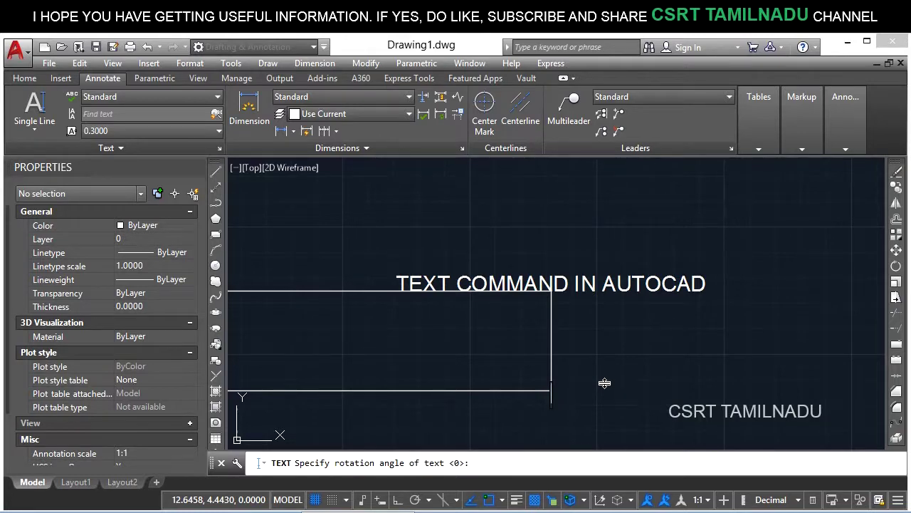
pyautogui.write('TEXT COMMAND IN AUTOCAD')
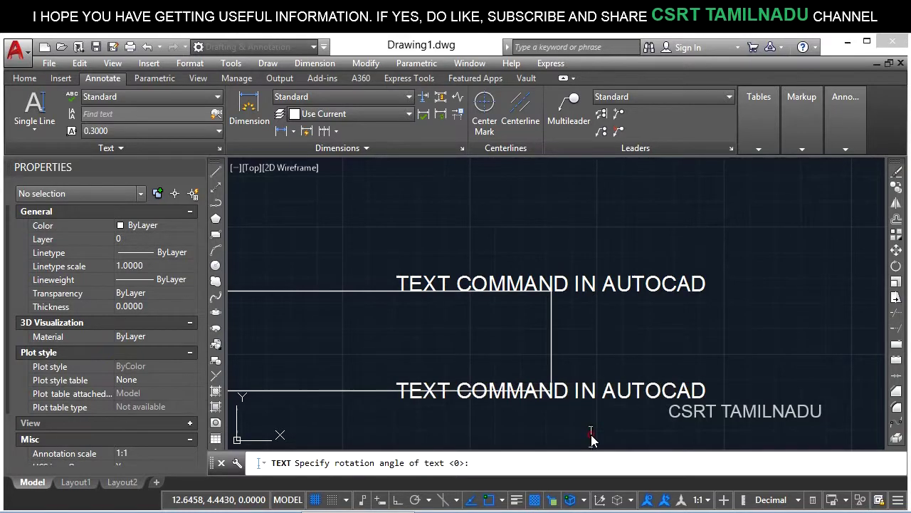
pyautogui.press('Return')
pyautogui.press('Return')
# - Select the lower label to confirm Justify reads Middle, then add the upper label to the selection
pyautogui.scroll(2, 550, 395)
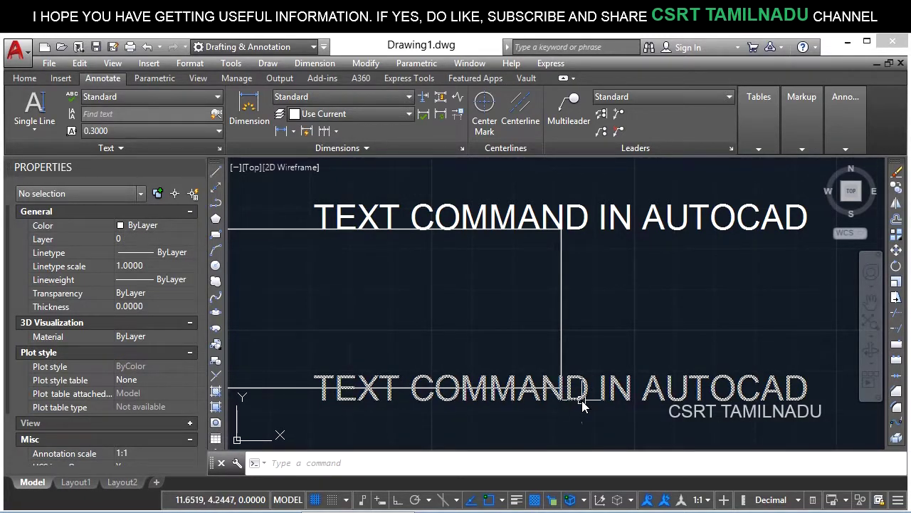
pyautogui.click(620, 410)
pyautogui.click(566, 393)
pyautogui.scroll(2, 558, 395)
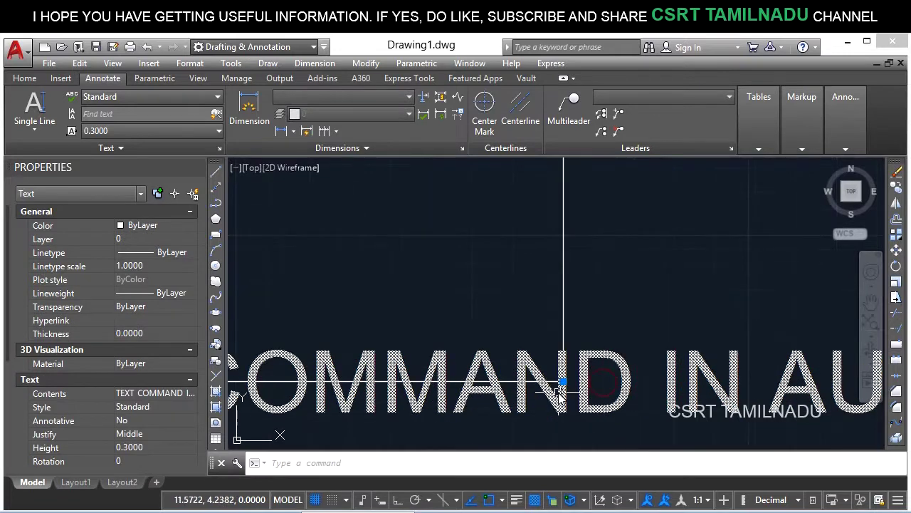
pyautogui.scroll(-2, 559, 395)
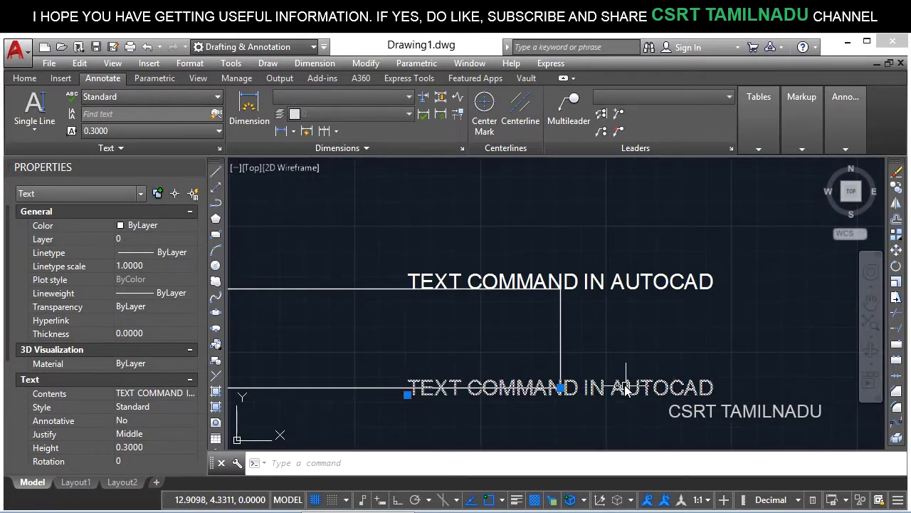
pyautogui.scroll(2, 624, 388)
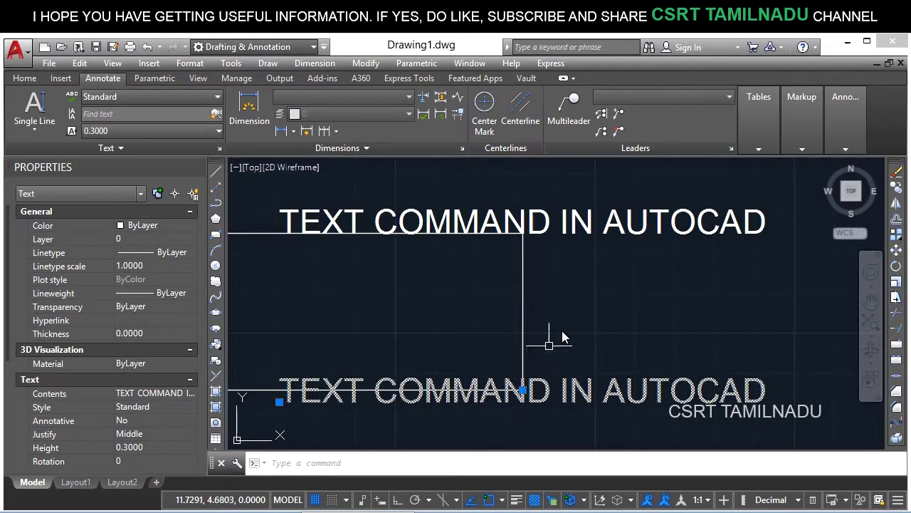
pyautogui.scroll(3, 525, 396)
pyautogui.scroll(1, 524, 397)
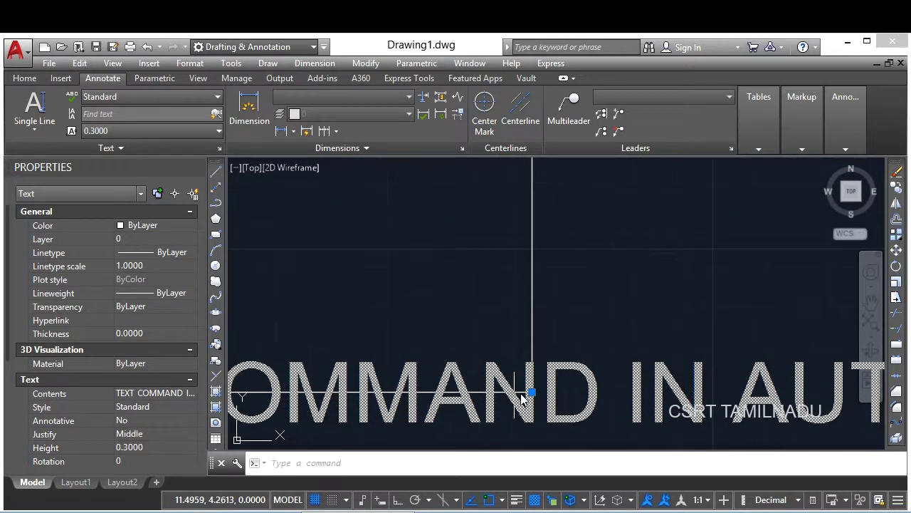
pyautogui.scroll(-4, 530, 394)
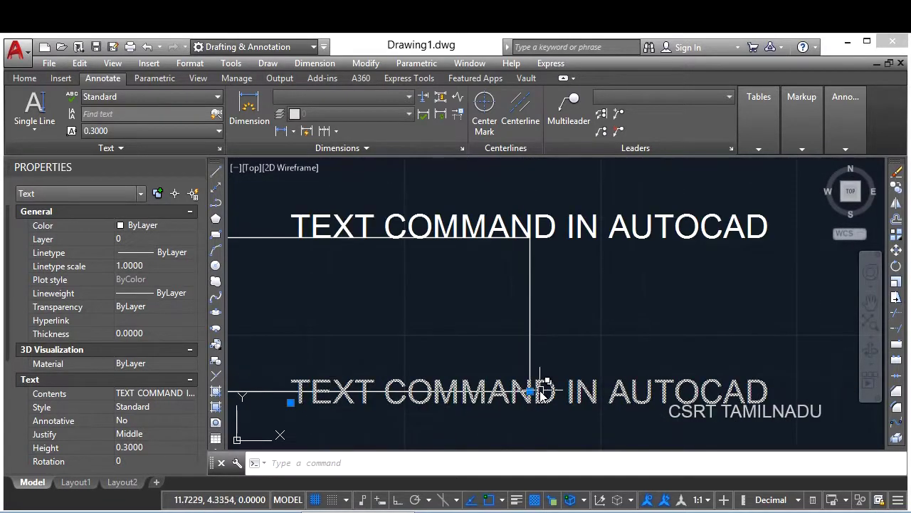
pyautogui.click(651, 256)
pyautogui.click(609, 198)
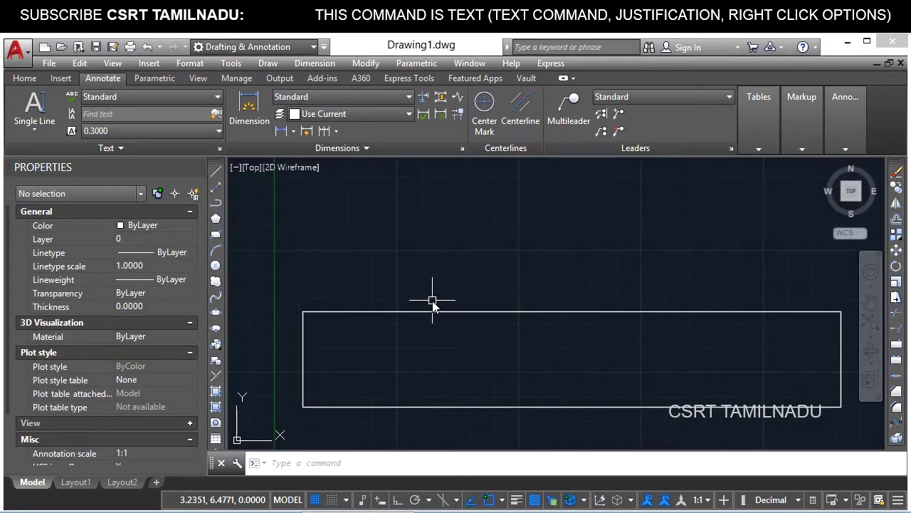
# - Place an Align-justified label across the rectangle's top edge and check its 0.2183 height in Properties
pyautogui.press('Return')
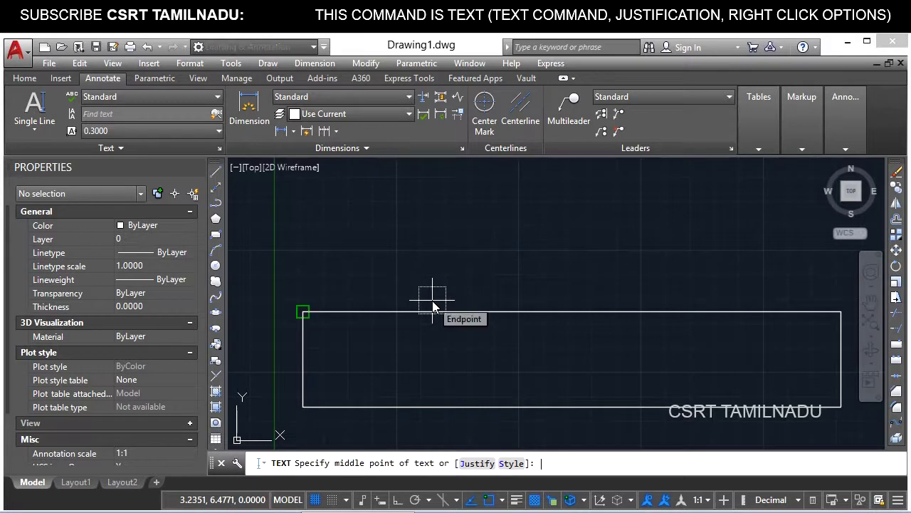
pyautogui.write('j')
pyautogui.press('Return')
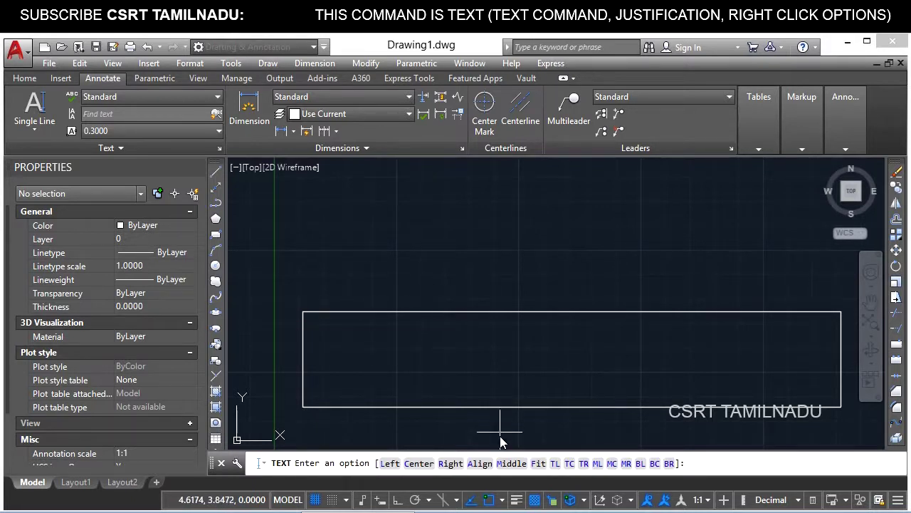
pyautogui.click(480, 463)
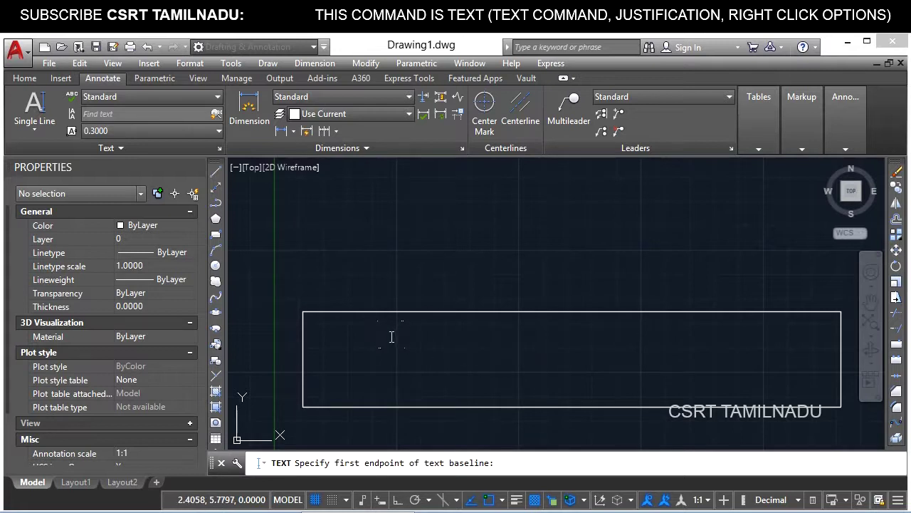
pyautogui.click(302, 311)
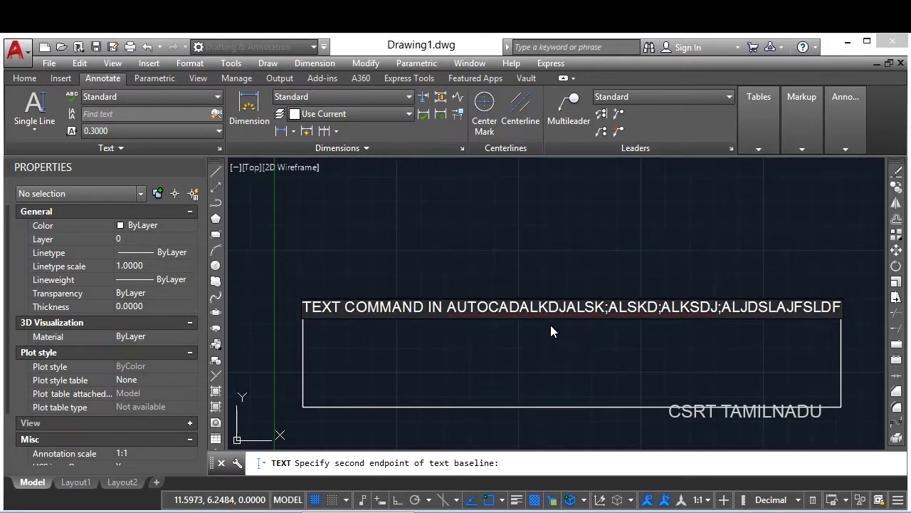
pyautogui.press('Return')
pyautogui.press('Return')
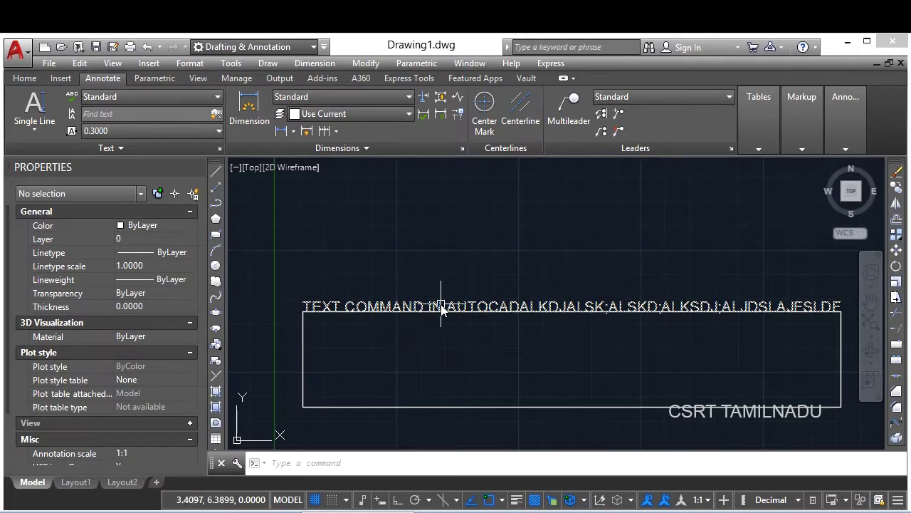
pyautogui.click(441, 307)
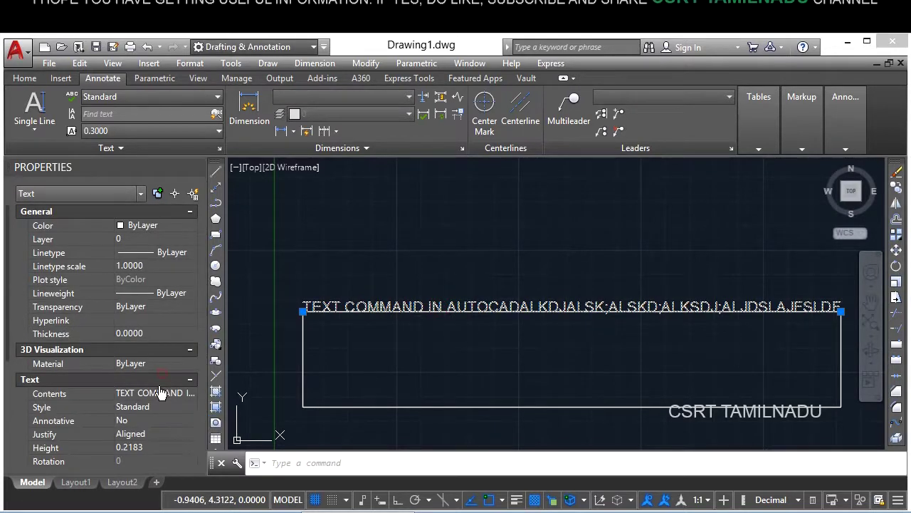
pyautogui.scroll(-4, 157, 410)
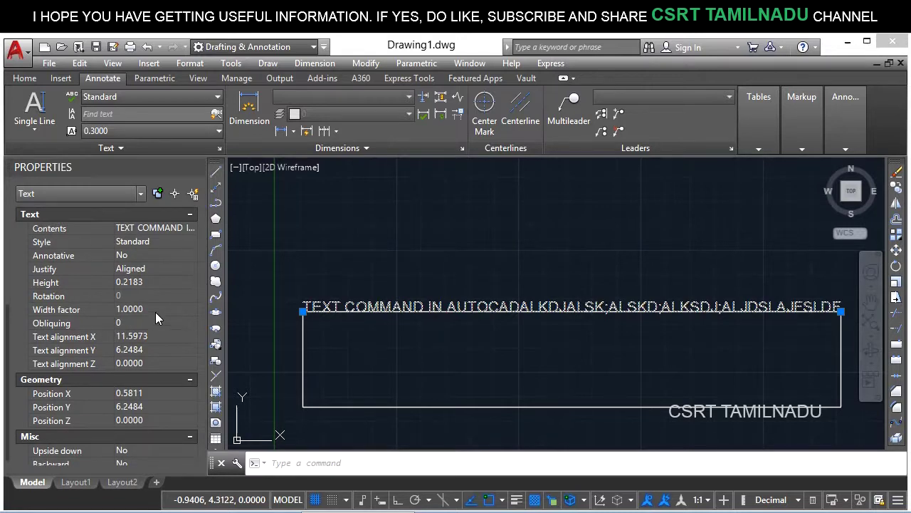
# - Fit TEXT COMMAND IN between the box's bottom corners, then open the Text Style dialog with ST
pyautogui.press('Escape')
pyautogui.press('Return')
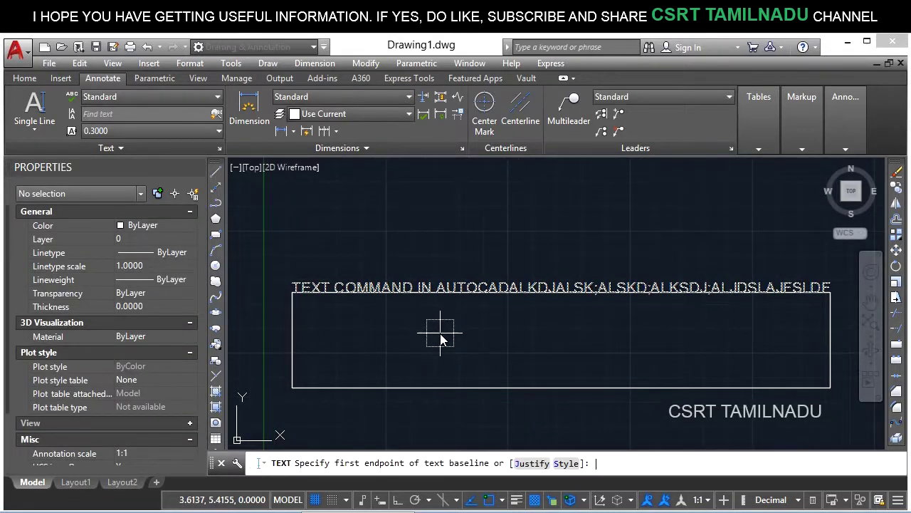
pyautogui.press('Return')
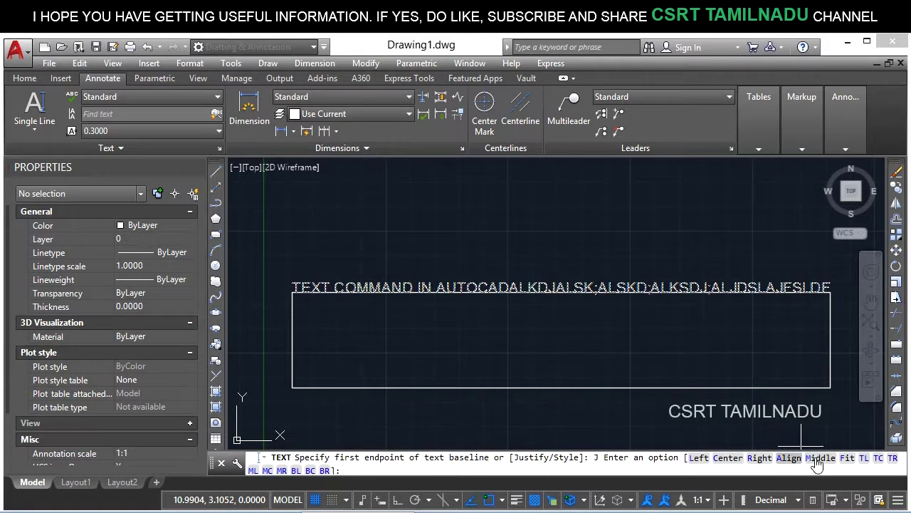
pyautogui.click(848, 457)
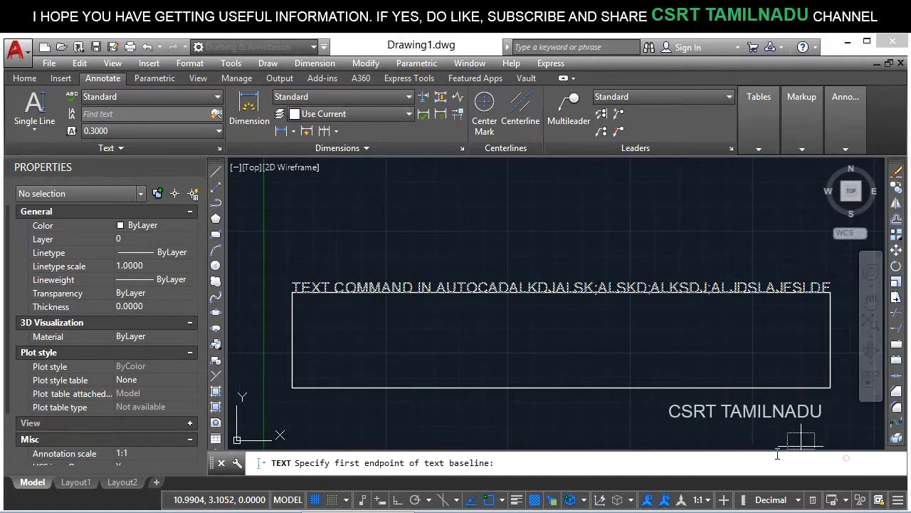
pyautogui.click(301, 392)
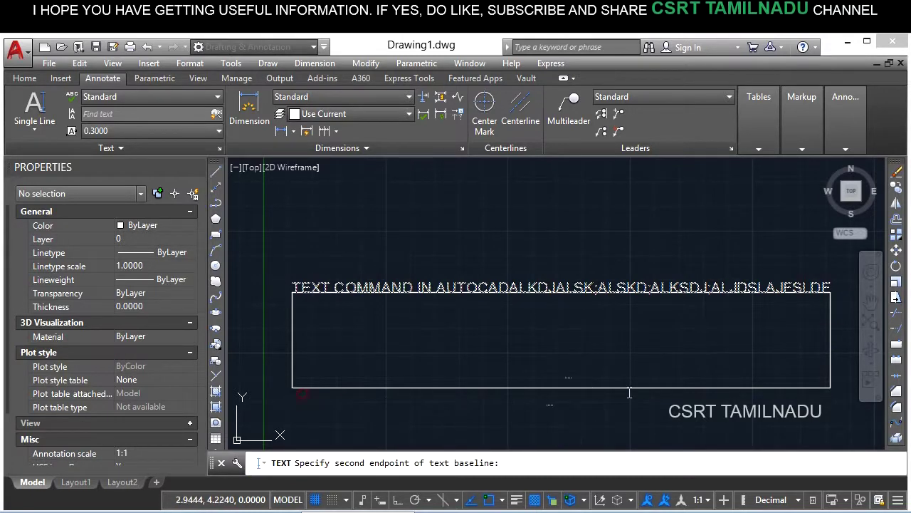
pyautogui.click(829, 388)
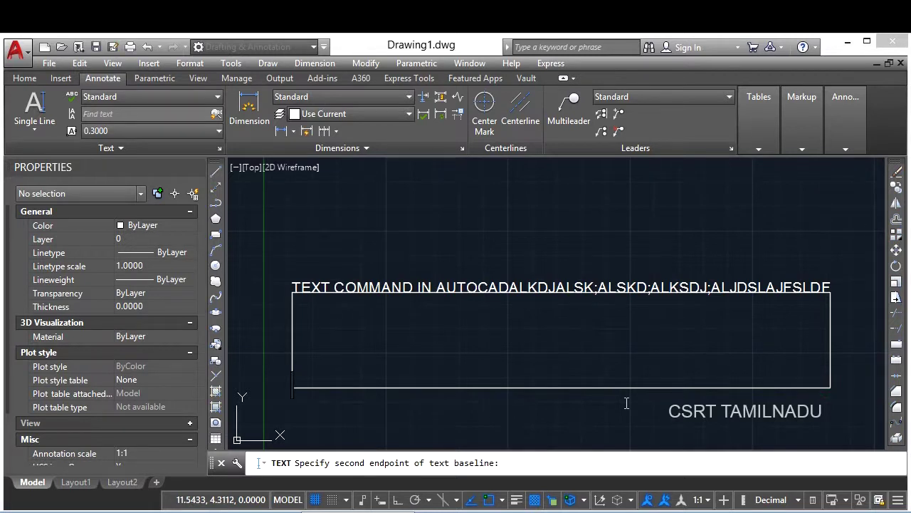
pyautogui.write('TEXT')
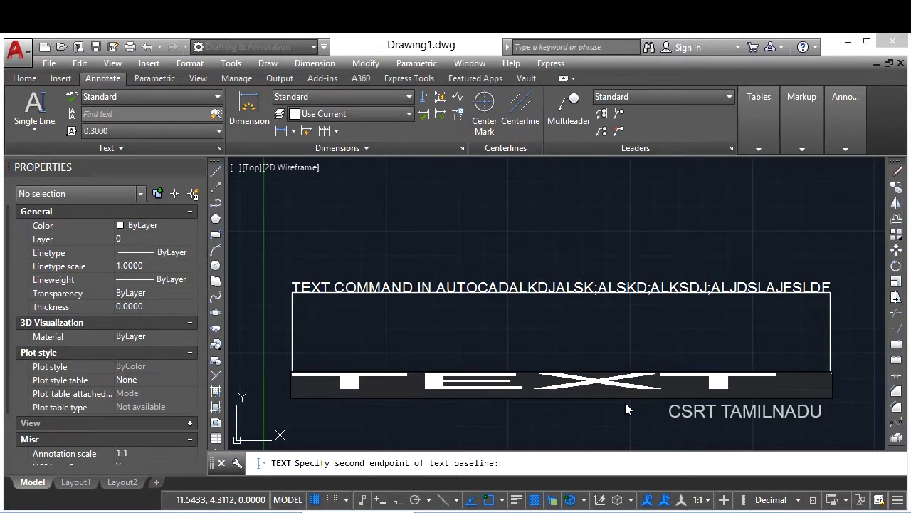
pyautogui.write(' COMMAND')
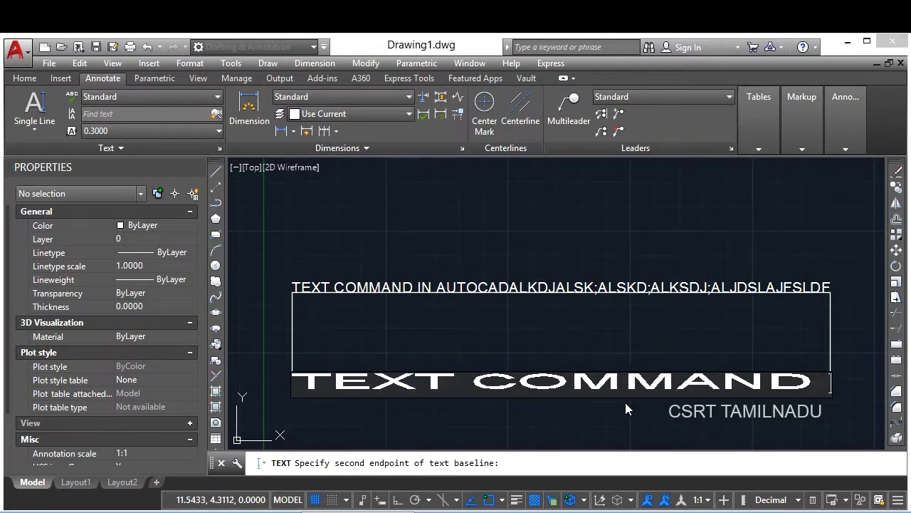
pyautogui.write(' IN')
pyautogui.press('Return')
pyautogui.press('Return')
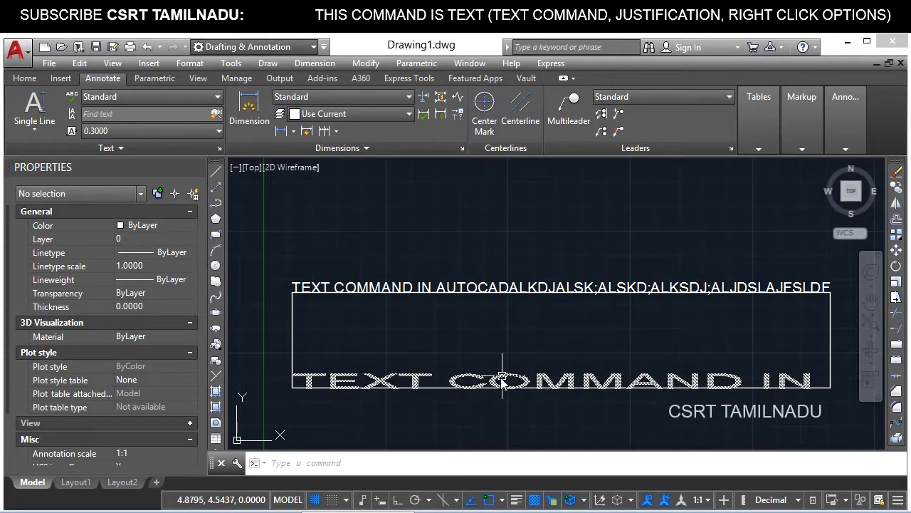
pyautogui.write('st')
pyautogui.press('Return')
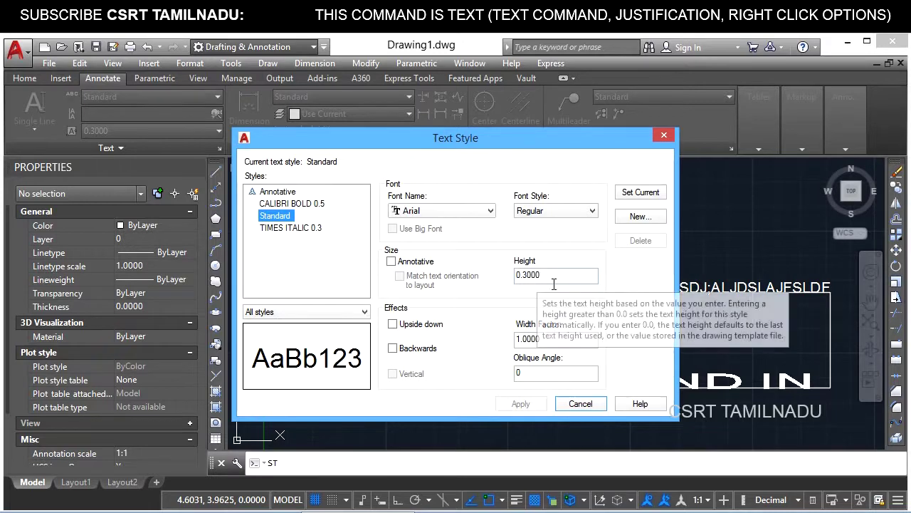
# - Cancel Text Style and confirm the bottom label reads Fit, 0.3000 height, 2.7192 width factor
pyautogui.click(580, 403)
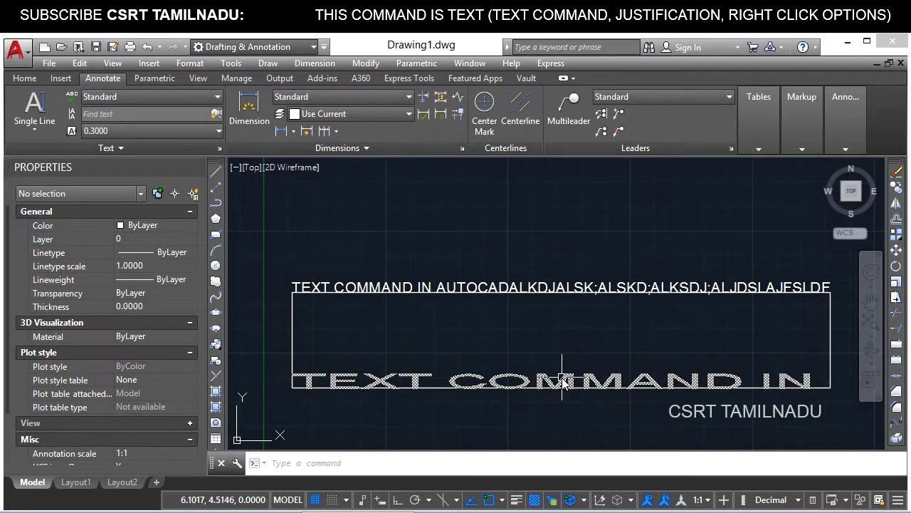
pyautogui.click(559, 372)
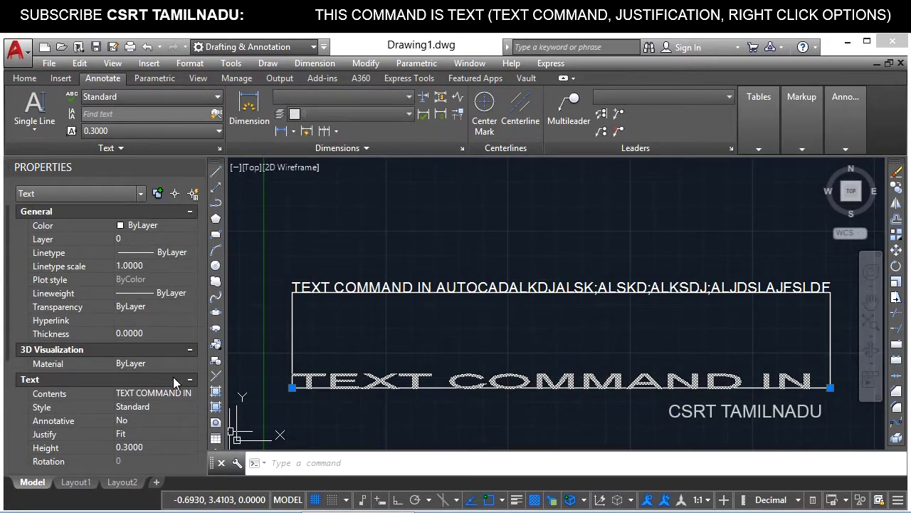
pyautogui.scroll(-4, 173, 377)
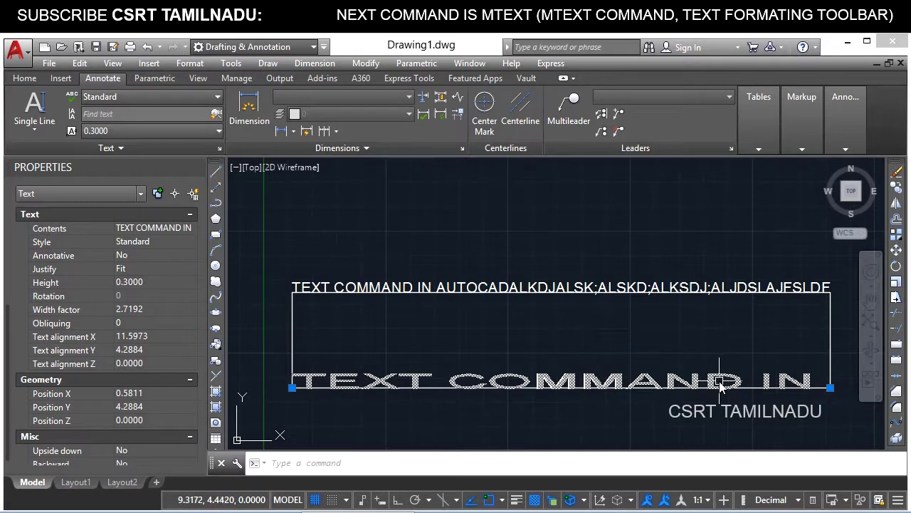
# - Erase both labels and place TEXT COMMAND top-left-justified at the box's lower-left corner, 0° rotation
pyautogui.click(712, 289)
pyautogui.press('Delete')
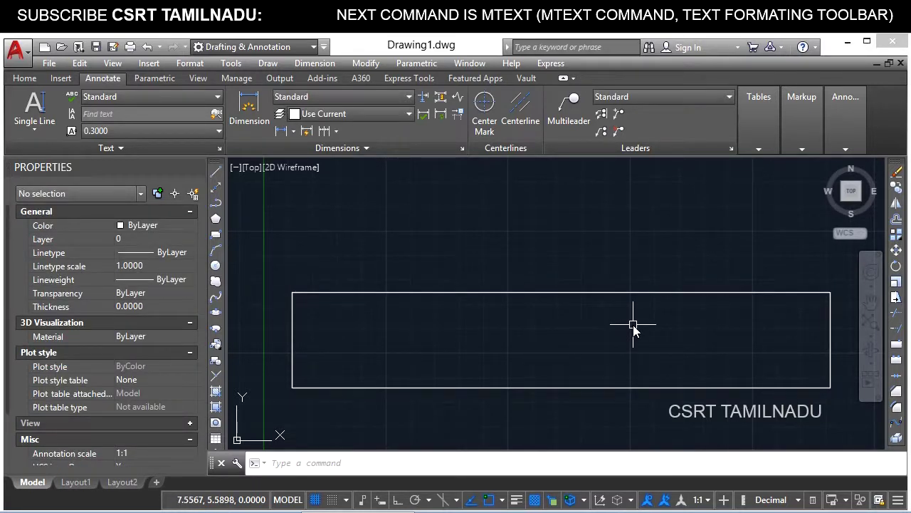
pyautogui.press('Return')
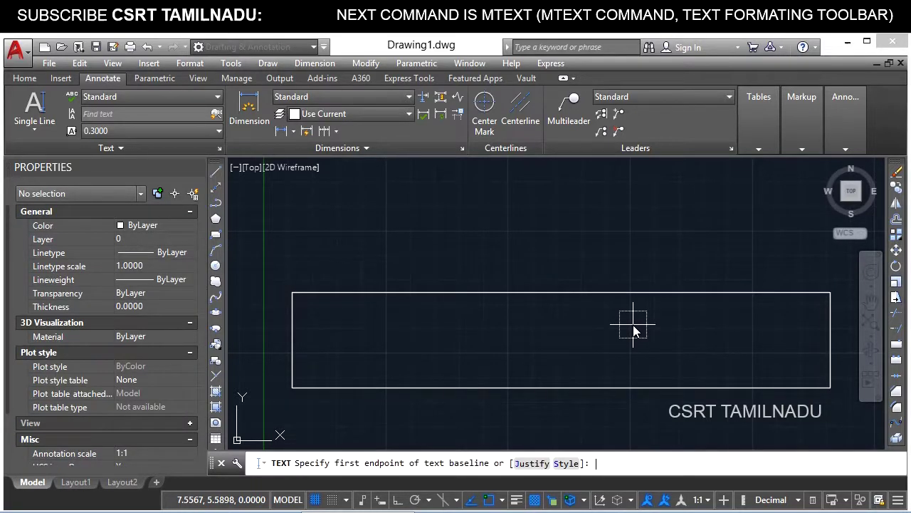
pyautogui.write('j')
pyautogui.press('Return')
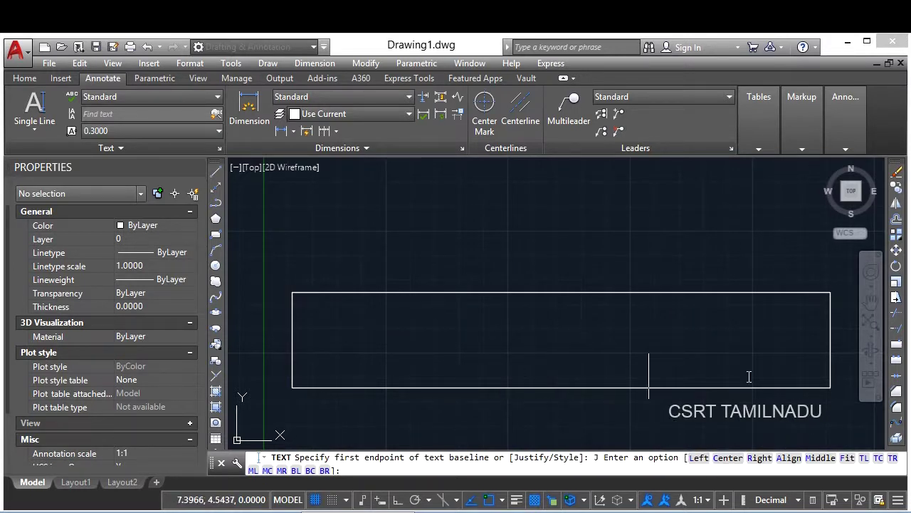
pyautogui.click(864, 457)
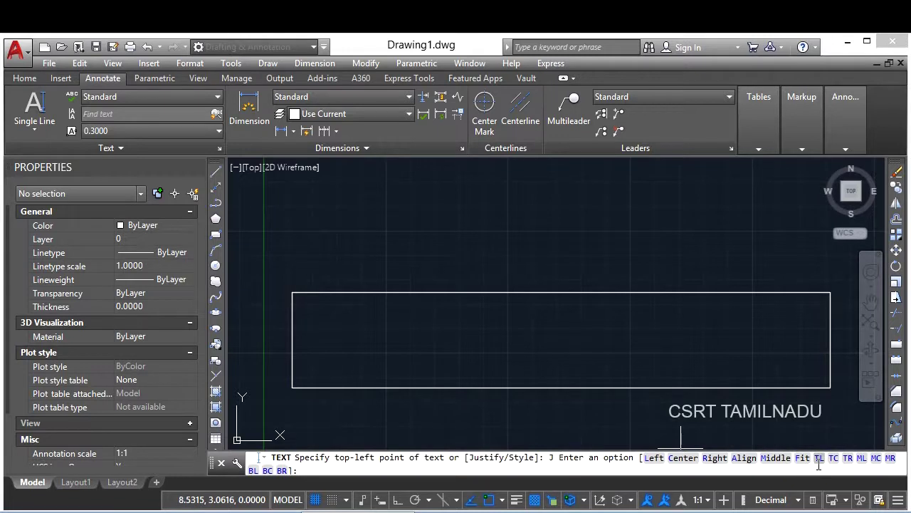
pyautogui.click(819, 458)
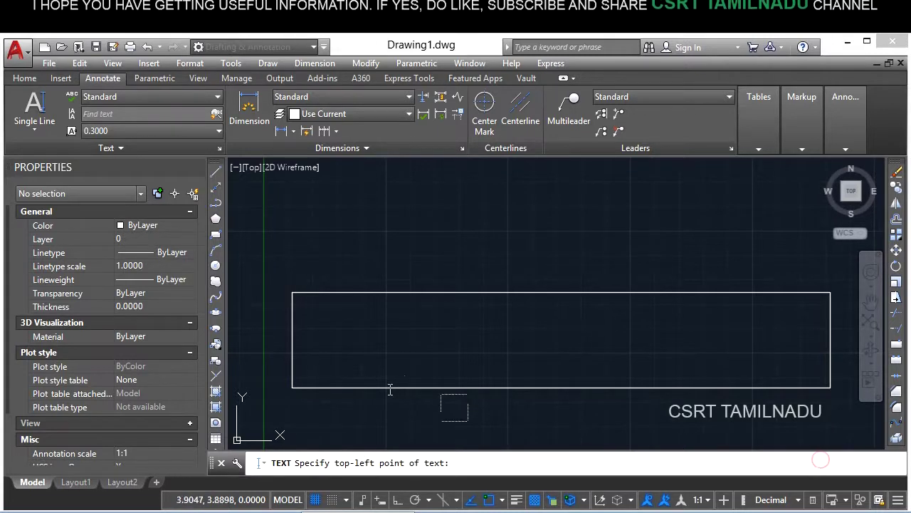
pyautogui.click(292, 388)
pyautogui.press('Return')
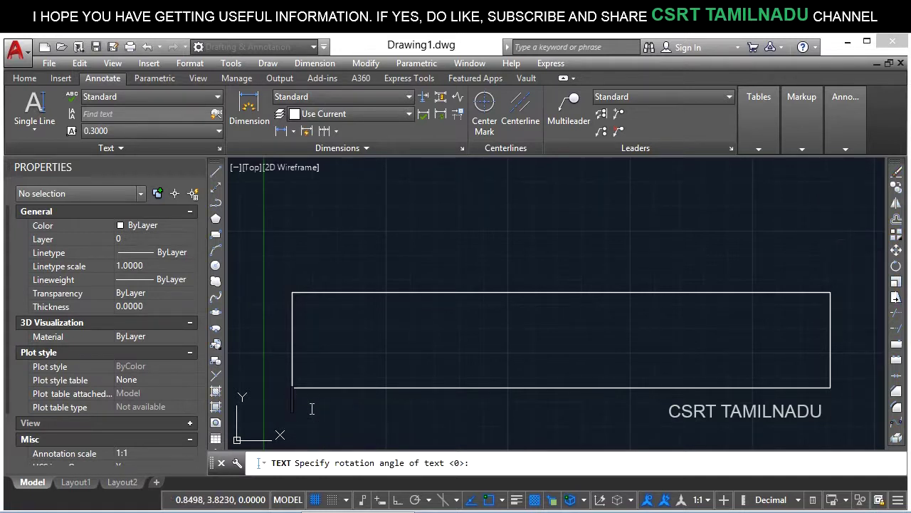
pyautogui.write('TEXT')
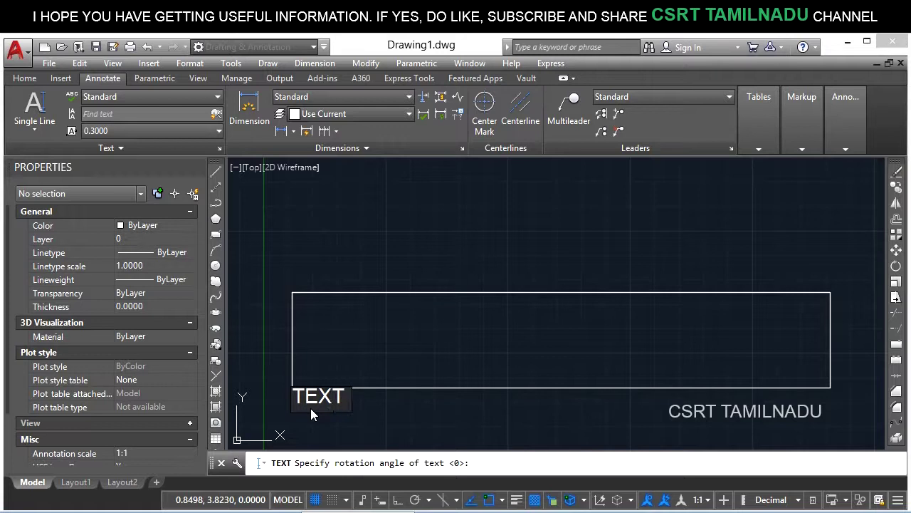
pyautogui.write(' COMMAND')
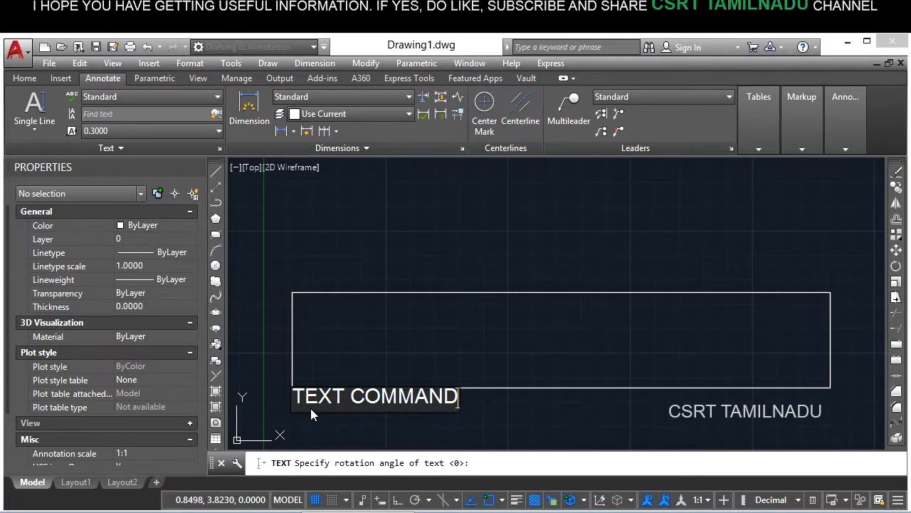
pyautogui.press('Return')
pyautogui.press('Return')
# - Window-select the new label to confirm Top left justification, then restart single-line text
pyautogui.click(321, 405)
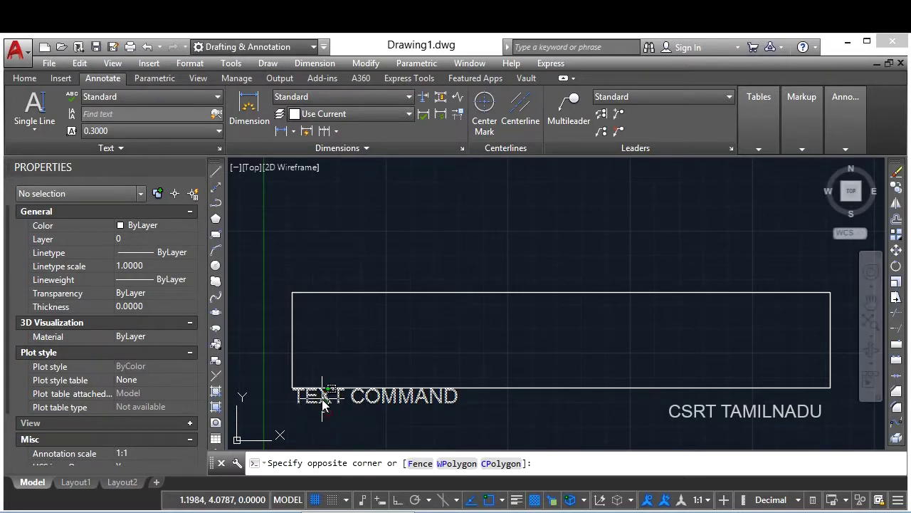
pyautogui.click(291, 400)
pyautogui.scroll(3, 286, 400)
pyautogui.scroll(2, 287, 400)
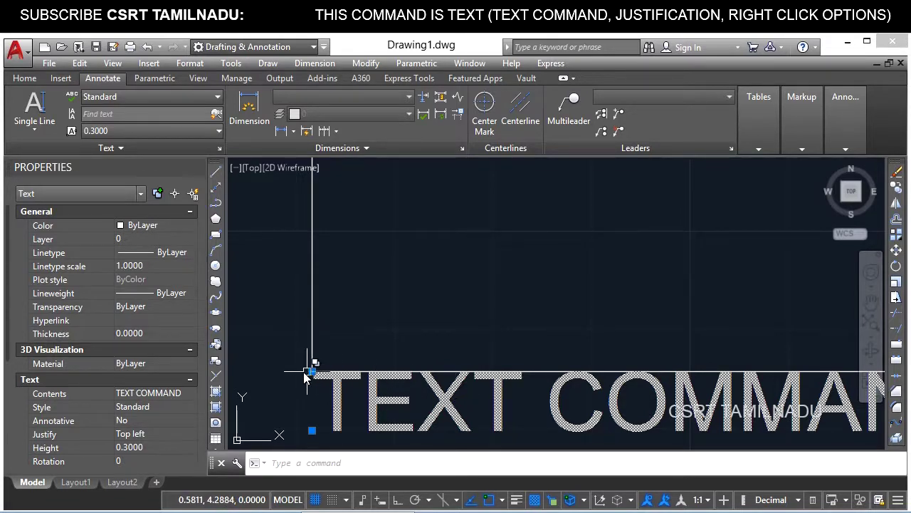
pyautogui.scroll(-5, 311, 374)
pyautogui.press('Return')
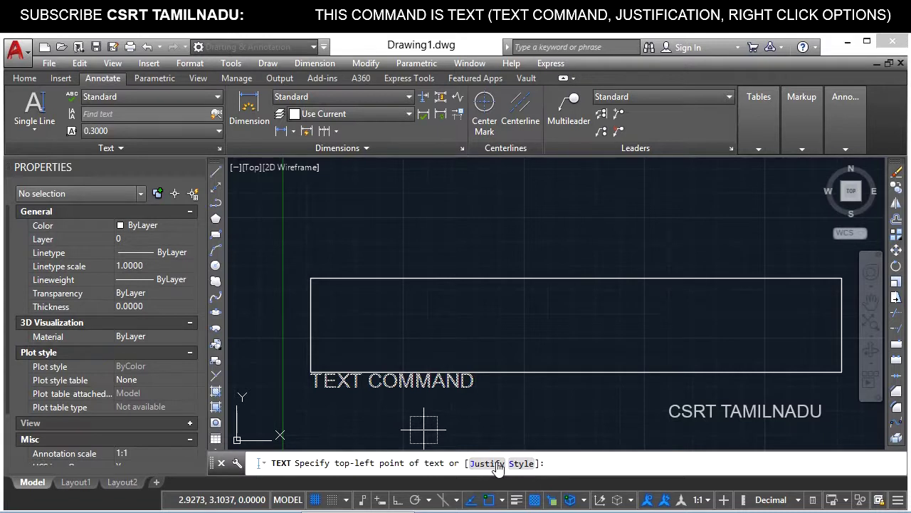
# - Place a top-right justified 'TEXT COMMAND' label at the box's lower-right corner with 0 rotation
pyautogui.click(495, 464)
pyautogui.click(586, 464)
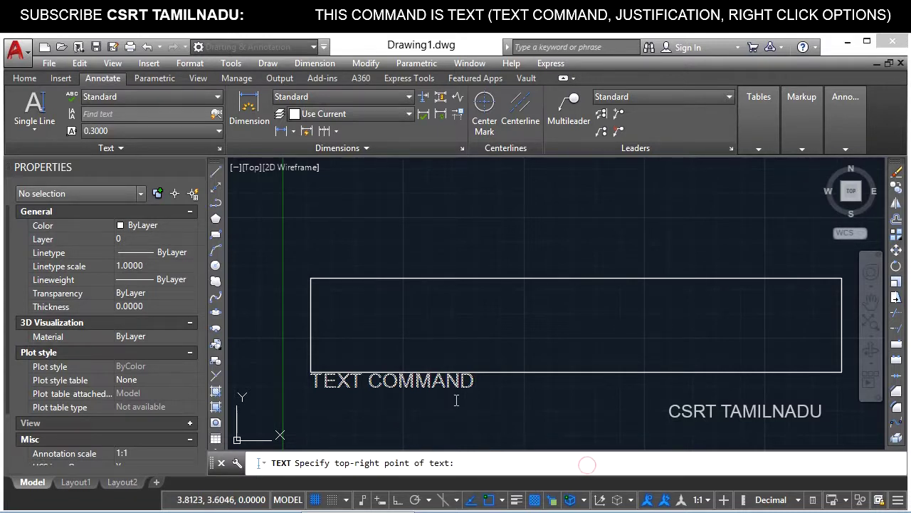
pyautogui.scroll(2, 700, 419)
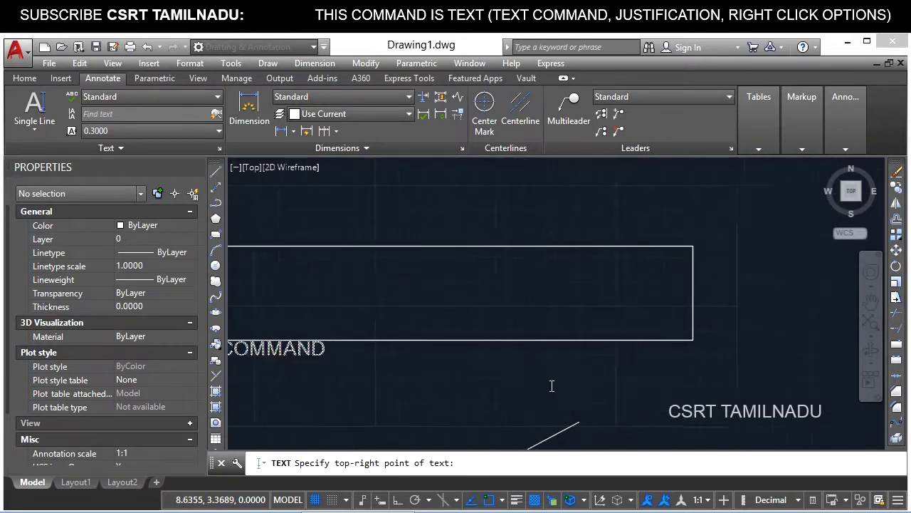
pyautogui.scroll(-4, 551, 382)
pyautogui.click(640, 359)
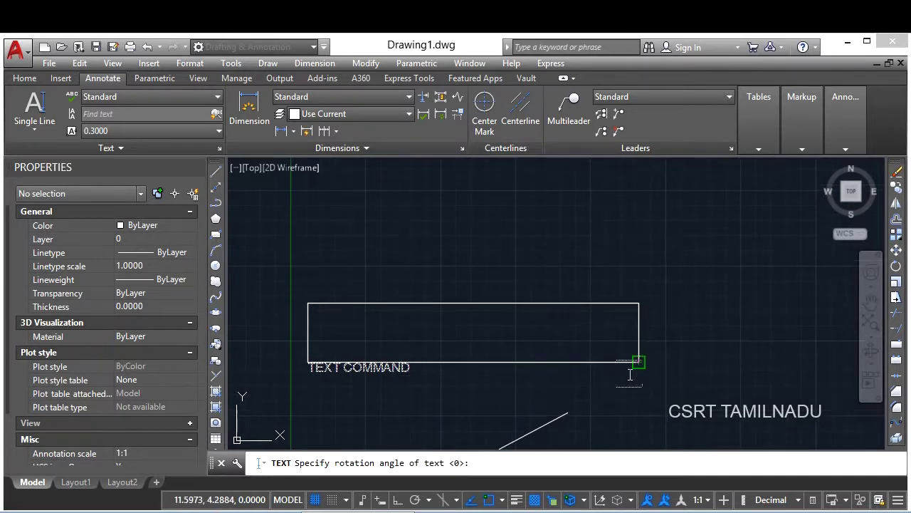
pyautogui.scroll(2, 613, 378)
pyautogui.press('Return')
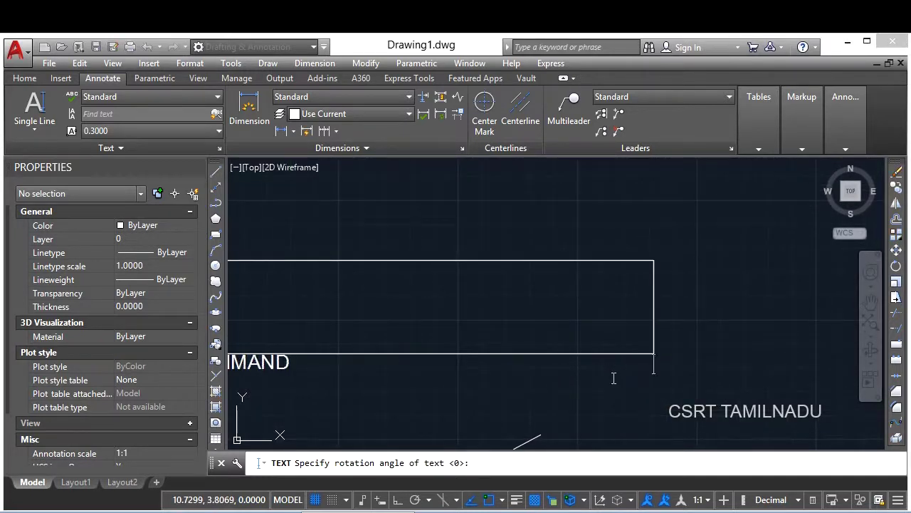
pyautogui.write('TEXT COMMAND')
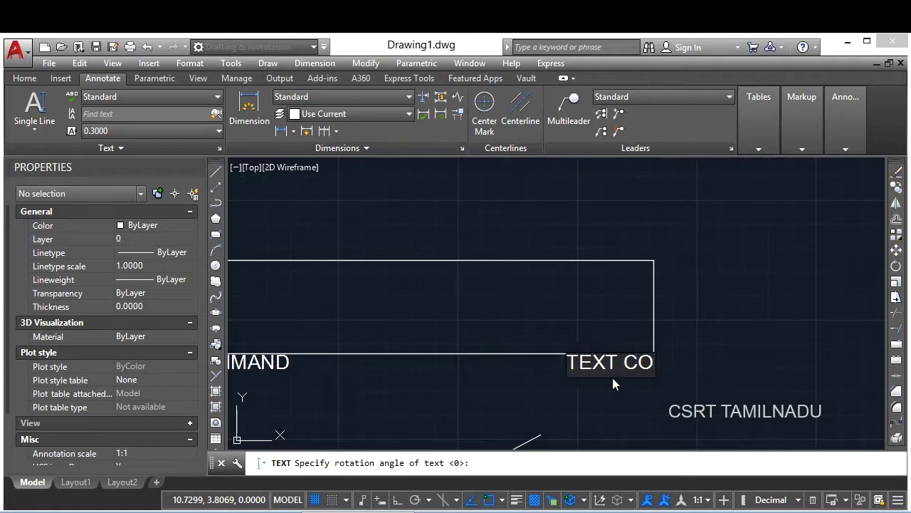
pyautogui.press('Return')
pyautogui.press('Return')
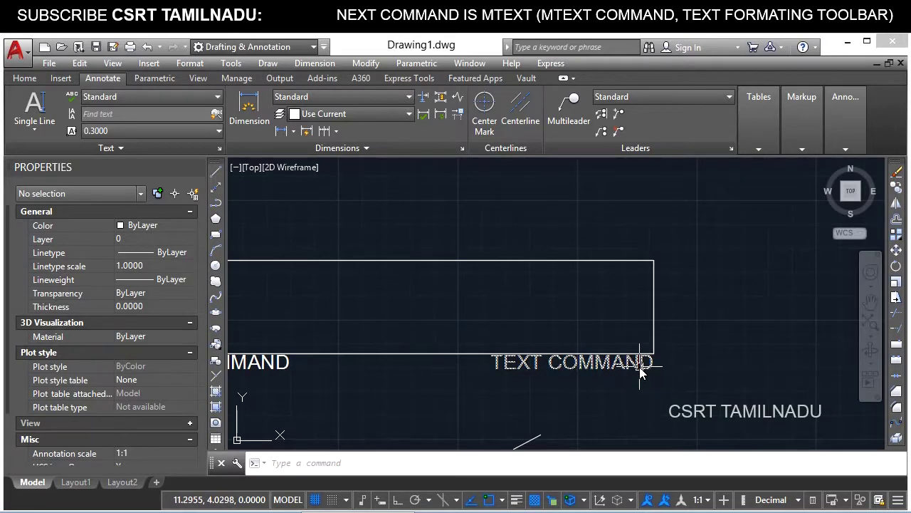
# - Select the new label and confirm its Top right justification in Properties
pyautogui.scroll(2, 654, 351)
pyautogui.click(650, 361)
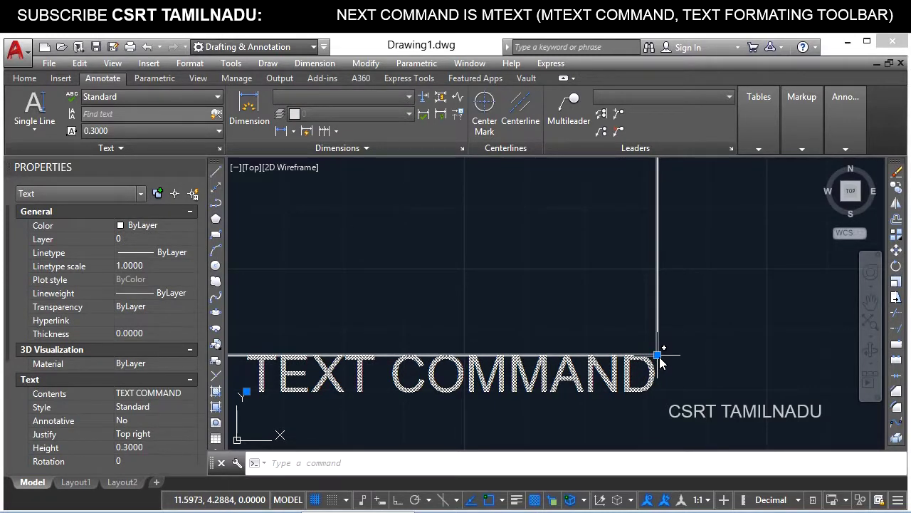
pyautogui.scroll(-4, 660, 358)
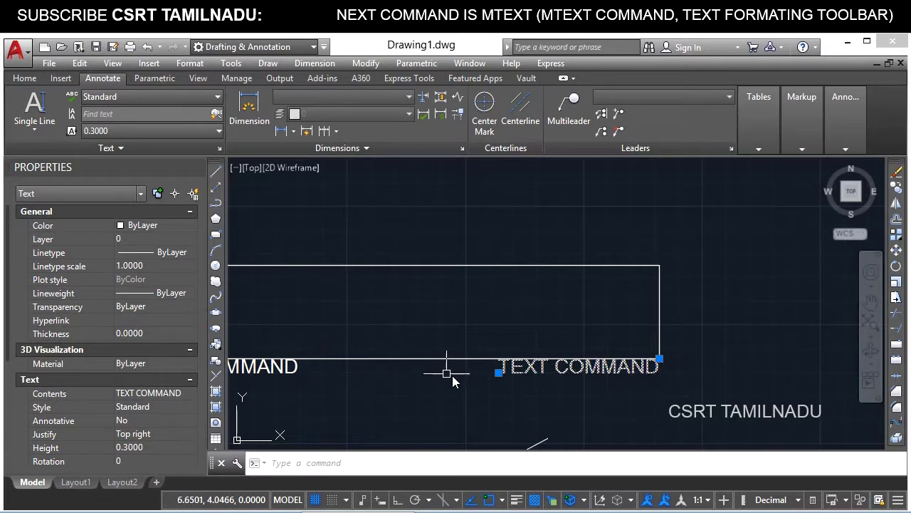
pyautogui.moveTo(452, 376); pyautogui.dragTo(541, 366, button='middle')
pyautogui.press('Escape')
pyautogui.press('Return')
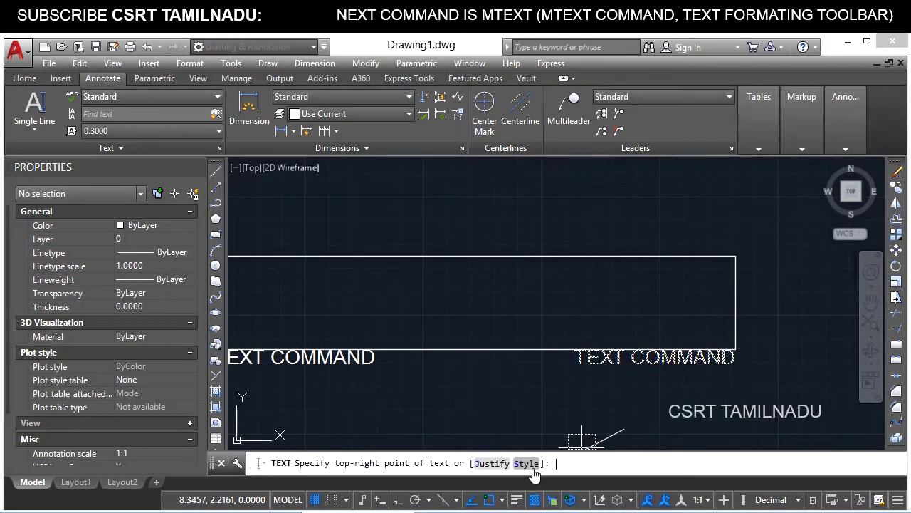
# - Place a top-center justified 'TEXT COMMAND' label at the bottom edge midpoint with 0 rotation
pyautogui.click(491, 464)
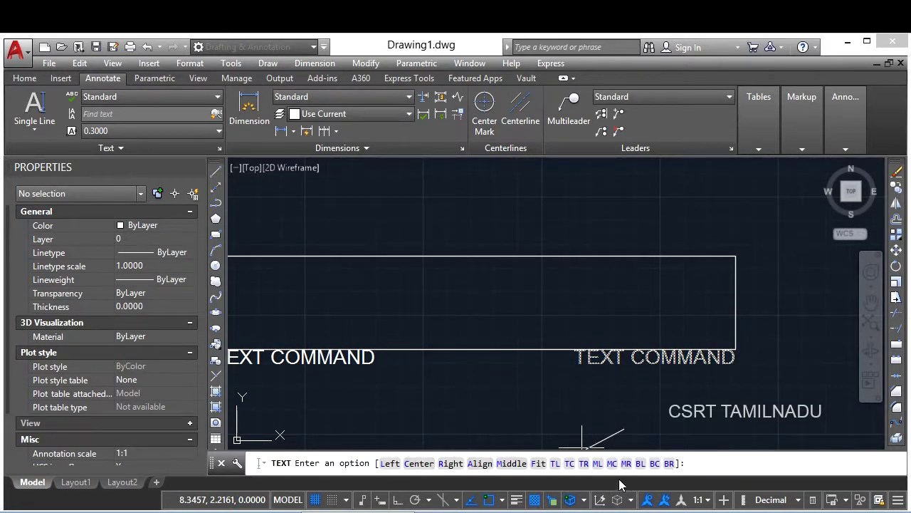
pyautogui.click(570, 464)
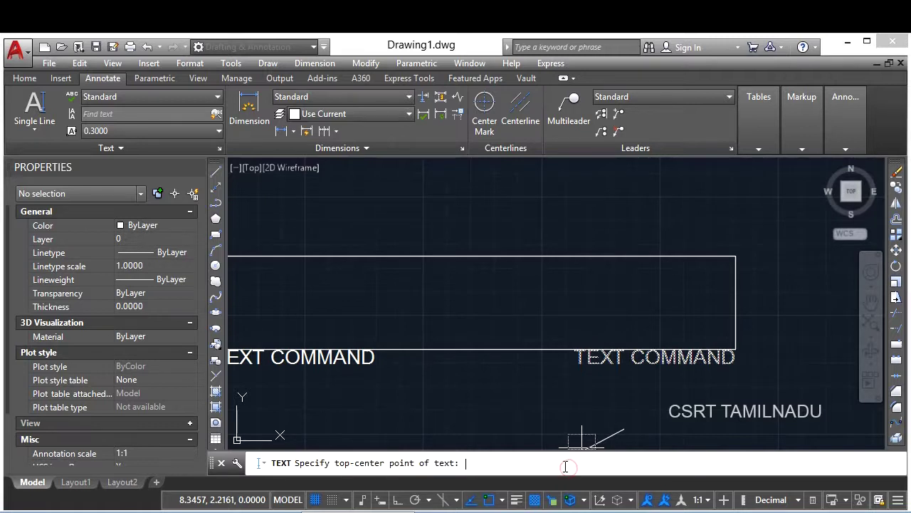
pyautogui.click(472, 355)
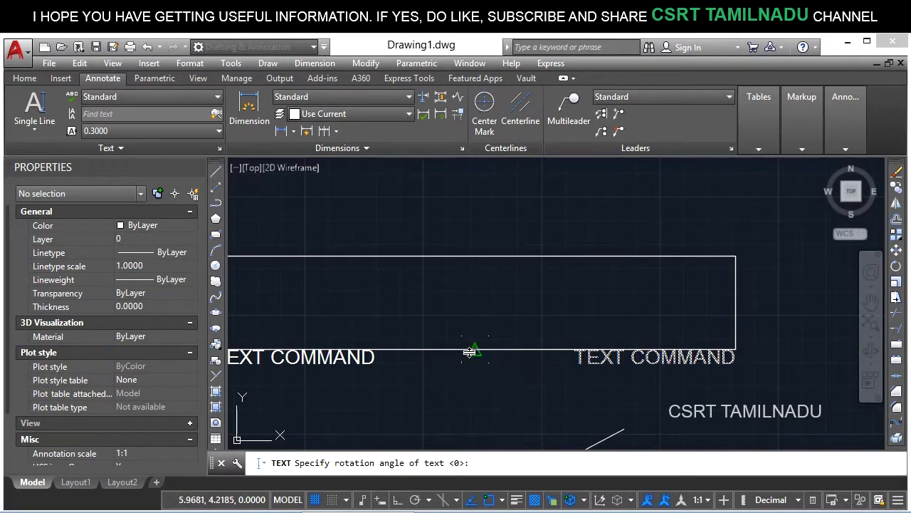
pyautogui.press('Return')
pyautogui.write('TEX')
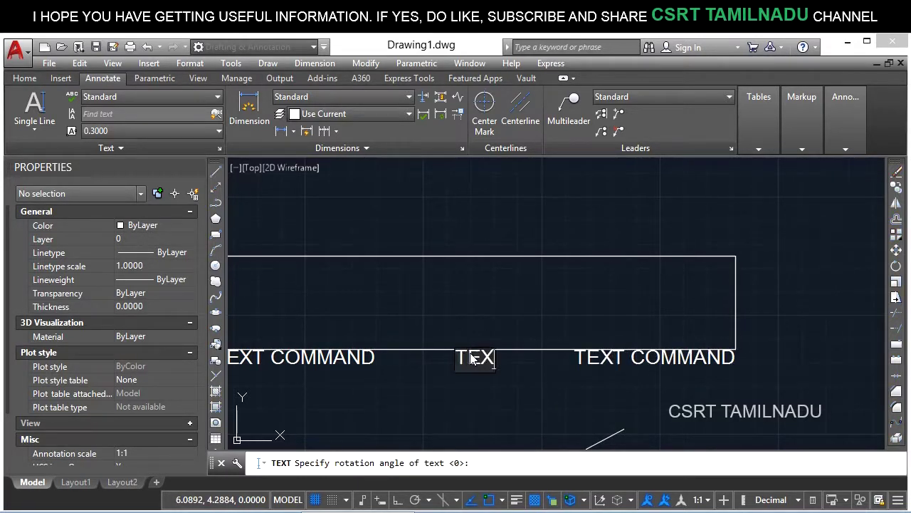
pyautogui.write('T COMMAND')
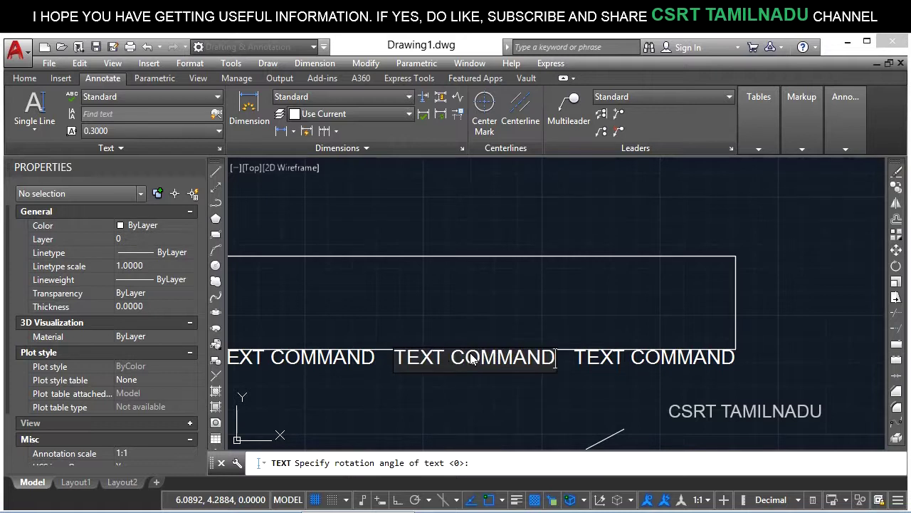
pyautogui.press('Return')
pyautogui.press('Return')
# - Select the new label and confirm Top center justification in Properties
pyautogui.click(463, 360)
pyautogui.scroll(2, 463, 346)
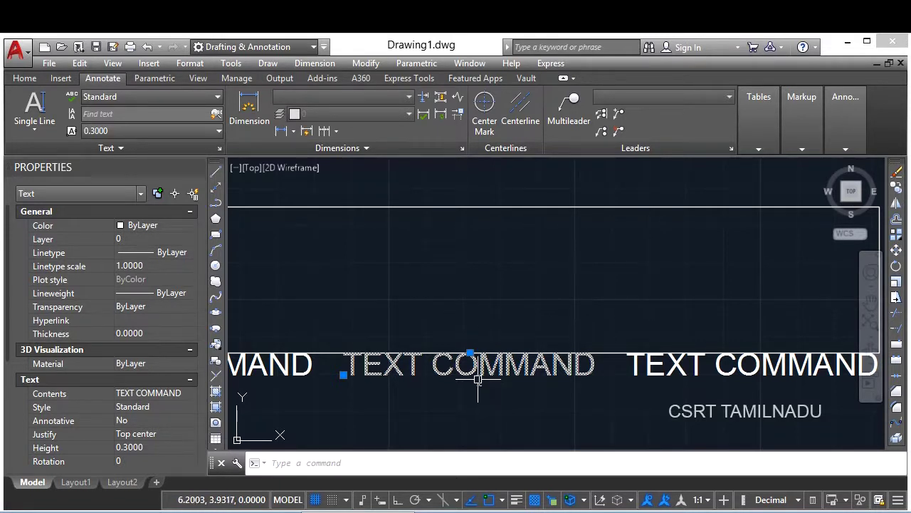
pyautogui.scroll(-2, 478, 379)
pyautogui.scroll(-2, 474, 370)
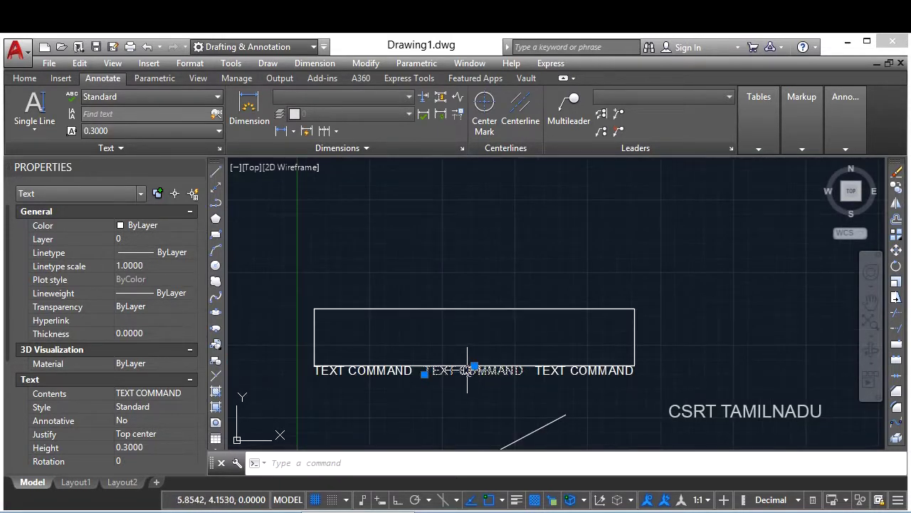
pyautogui.press('Escape')
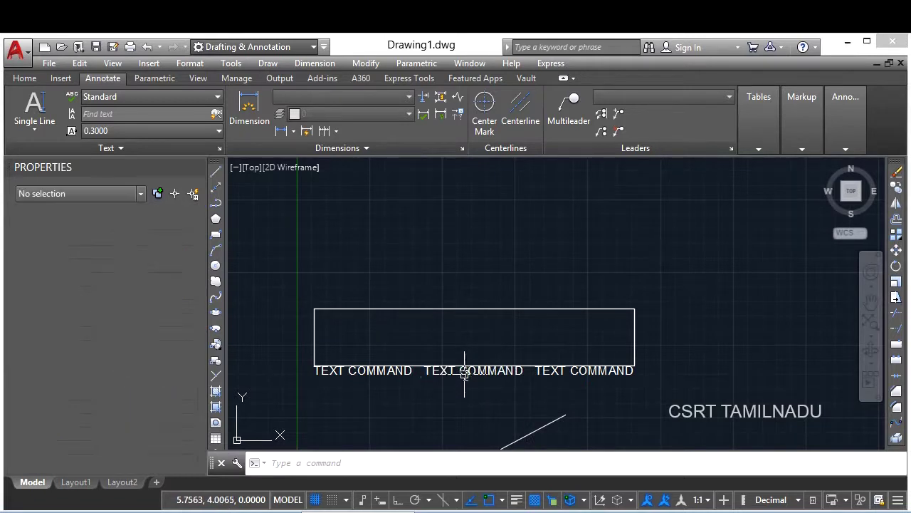
pyautogui.press('Return')
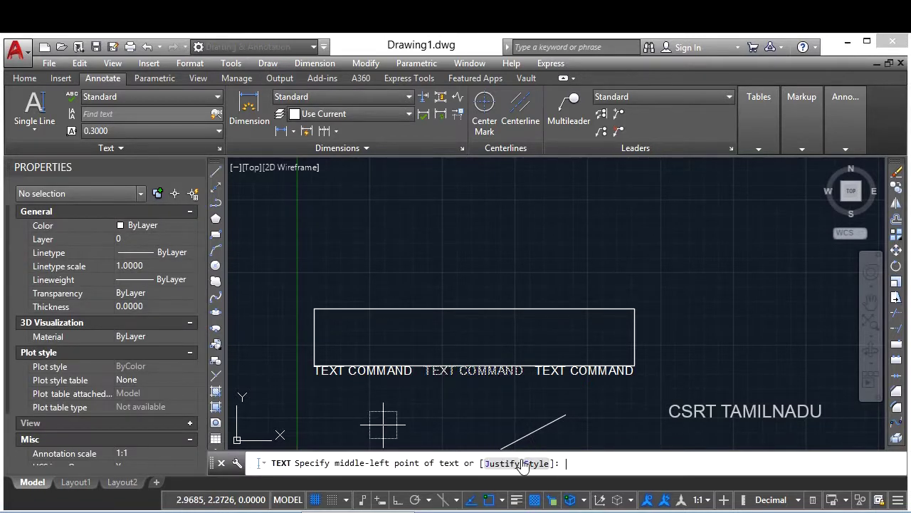
# - Place a middle-left justified 'TEXT COMMAND' label at the rectangle's top-left corner with 0 rotation
pyautogui.click(523, 463)
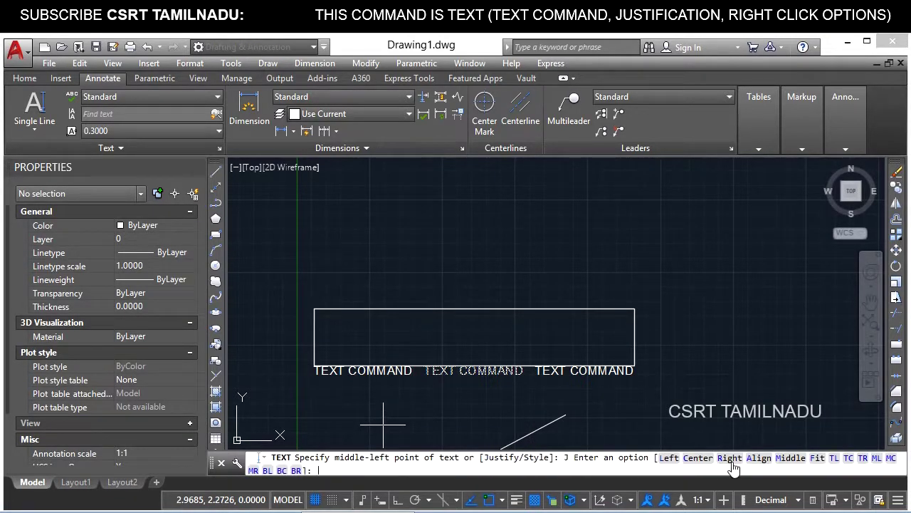
pyautogui.click(877, 459)
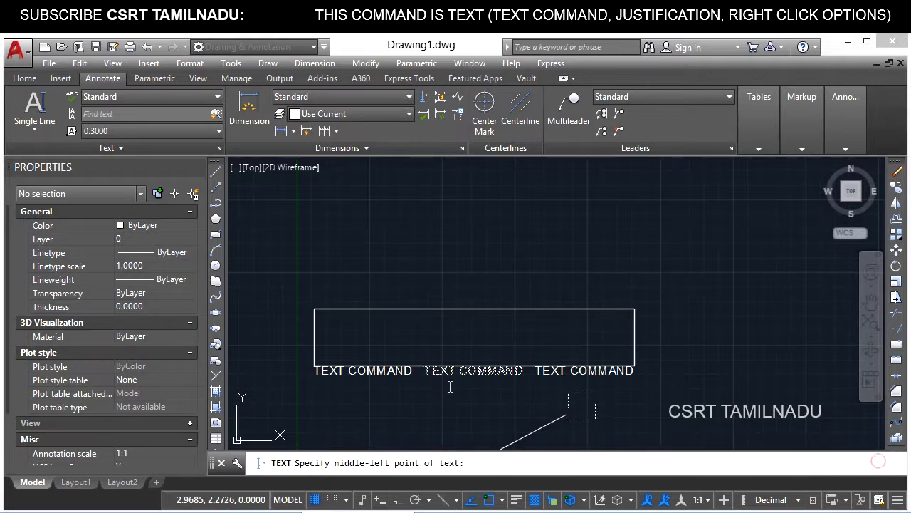
pyautogui.click(315, 309)
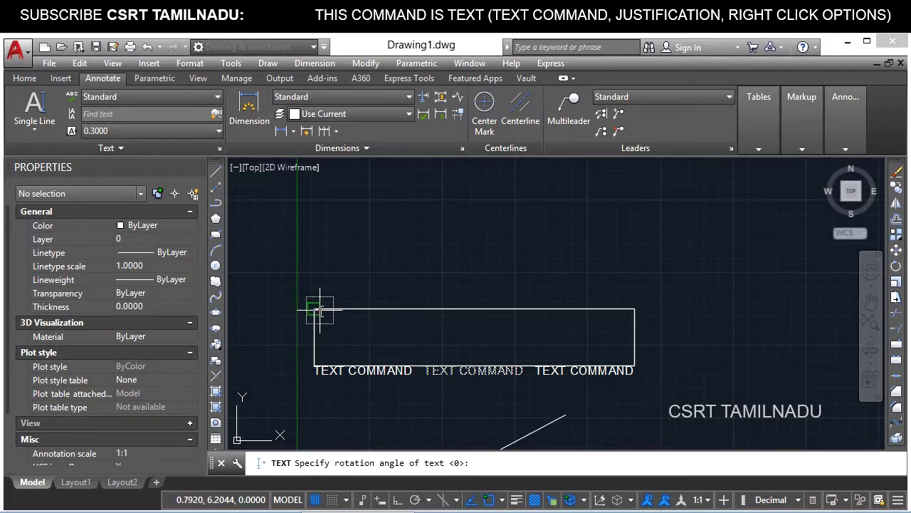
pyautogui.press('Return')
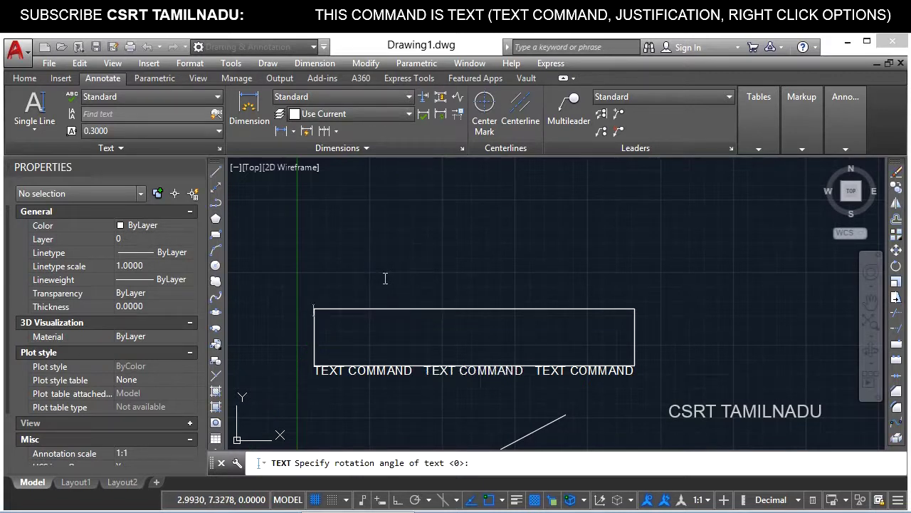
pyautogui.write('TEXT COO')
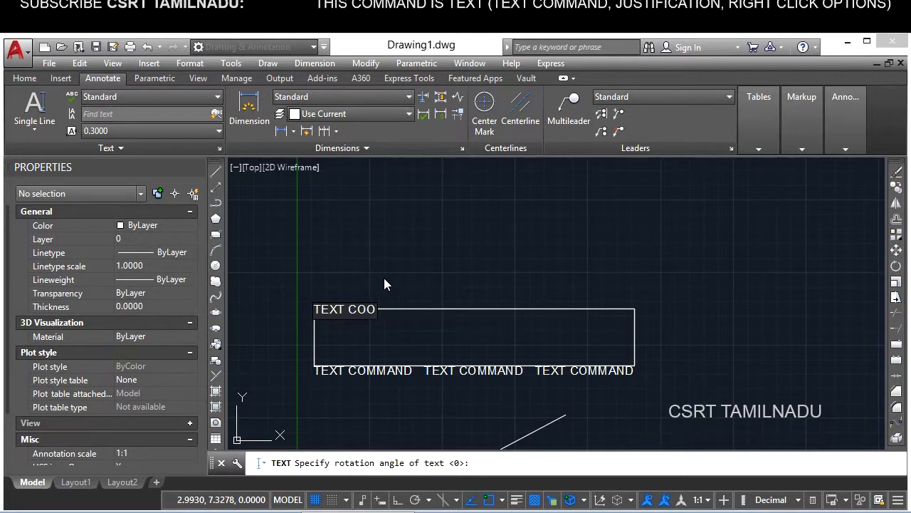
pyautogui.press('BackSpace')
pyautogui.write('MMAND')
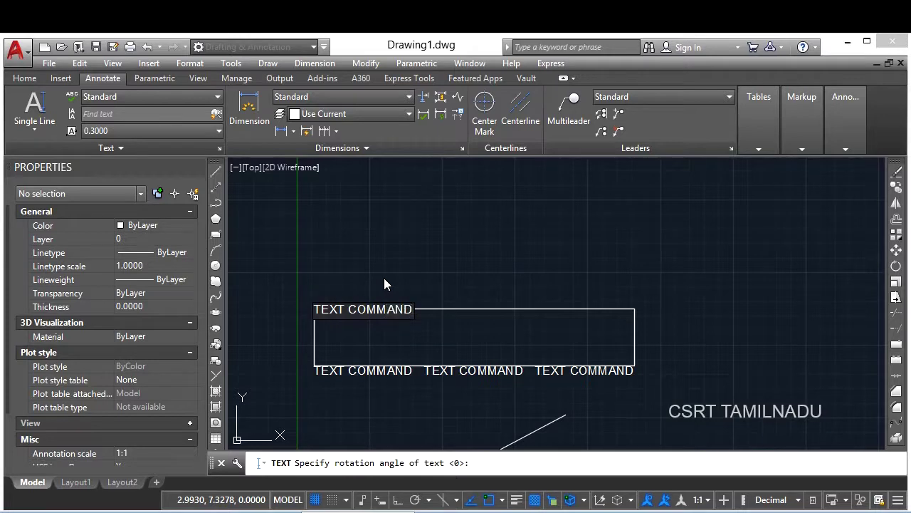
pyautogui.press('Return')
pyautogui.press('Return')
# - Select the new label and confirm it reads Middle left in Properties
pyautogui.click(317, 309)
pyautogui.scroll(5, 343, 316)
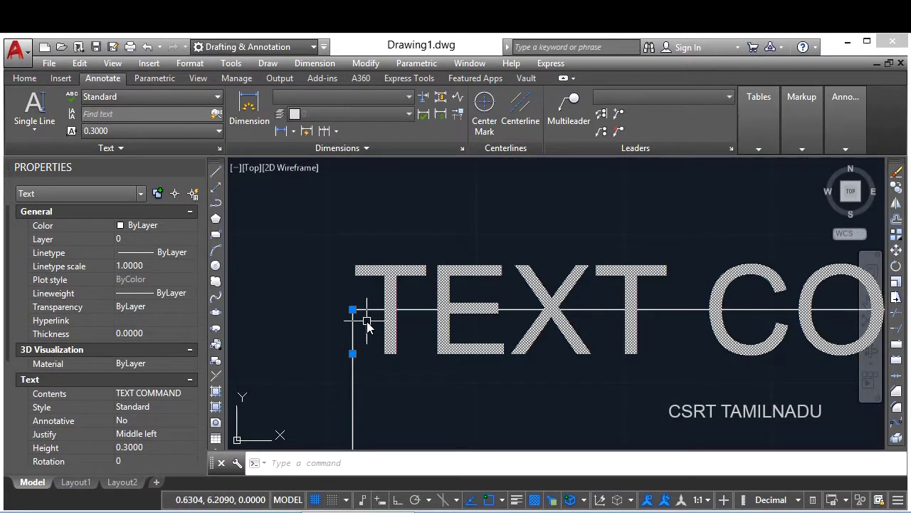
pyautogui.scroll(-4, 367, 324)
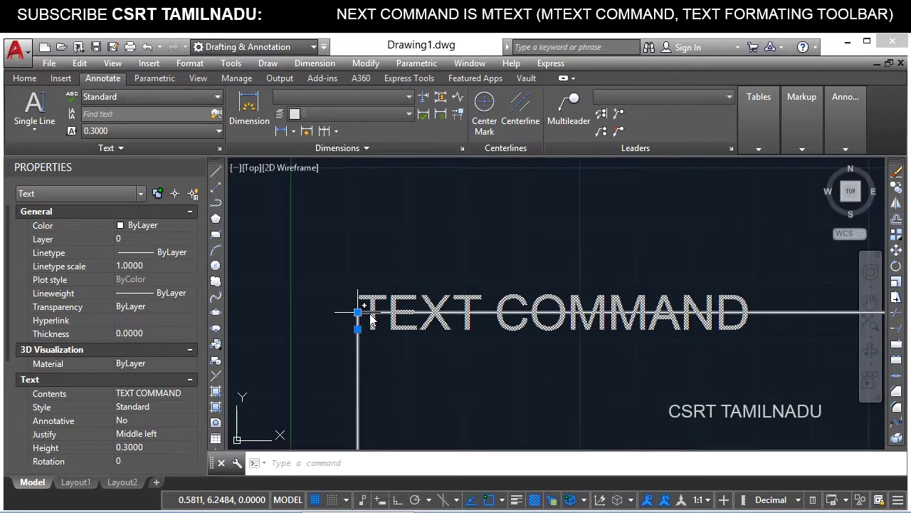
pyautogui.scroll(-2, 370, 320)
# - Place a middle-right justified 'TEXT COMMAND' label at the rectangle's top-right corner with 0 rotation
pyautogui.press('Return')
pyautogui.scroll(-2, 498, 354)
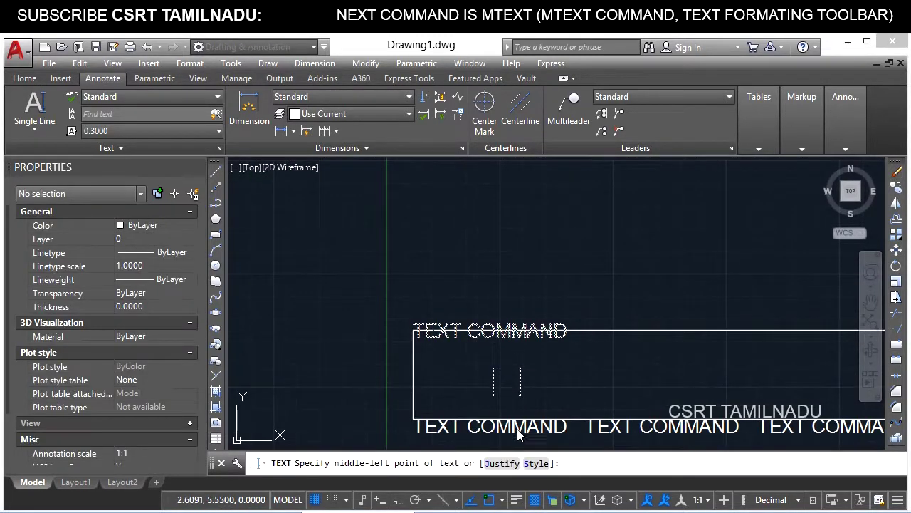
pyautogui.click(511, 463)
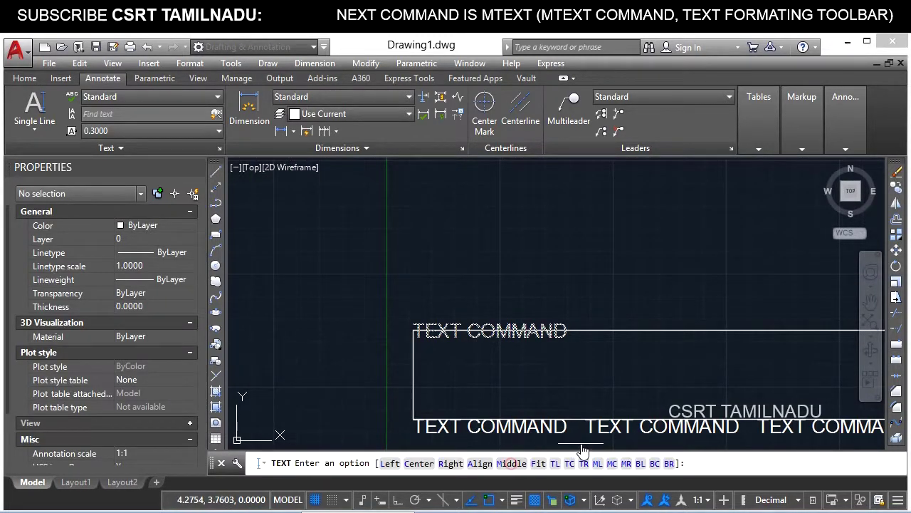
pyautogui.click(626, 463)
pyautogui.scroll(-2, 655, 388)
pyautogui.moveTo(661, 386); pyautogui.dragTo(458, 396, button='middle')
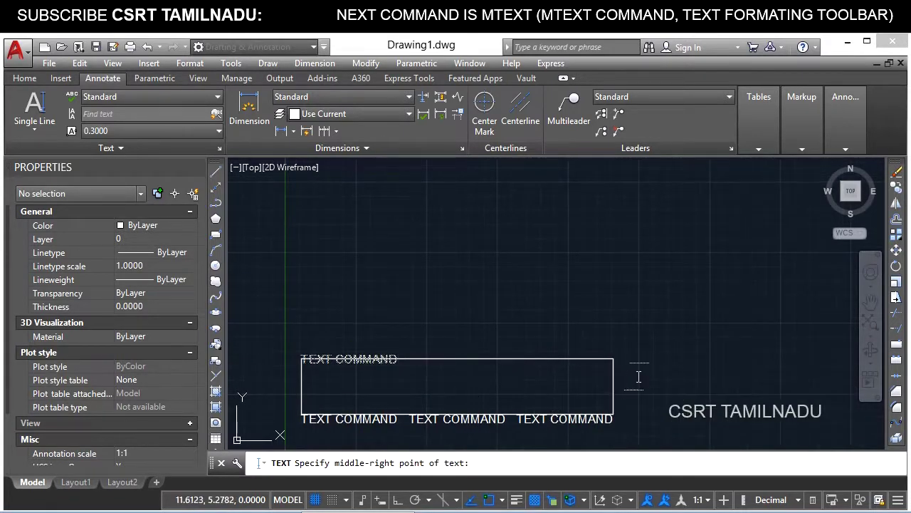
pyautogui.click(614, 361)
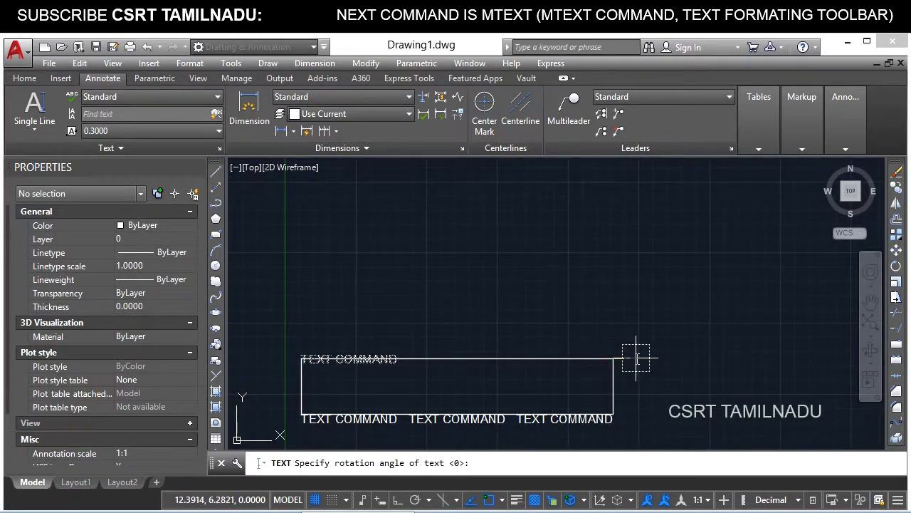
pyautogui.press('Return')
pyautogui.write('TEXT COMMAND')
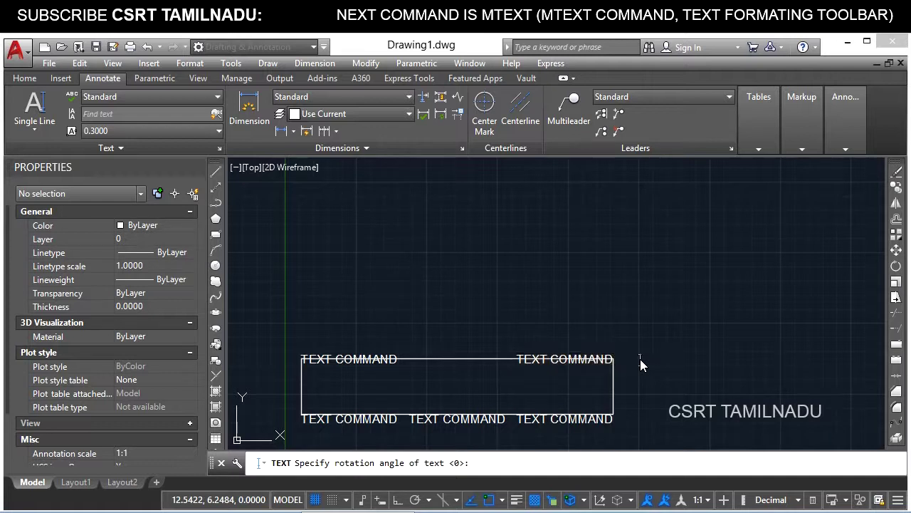
pyautogui.press('Return')
pyautogui.press('Return')
# - Select the new label and confirm its Middle right justification
pyautogui.scroll(4, 612, 360)
pyautogui.click(606, 363)
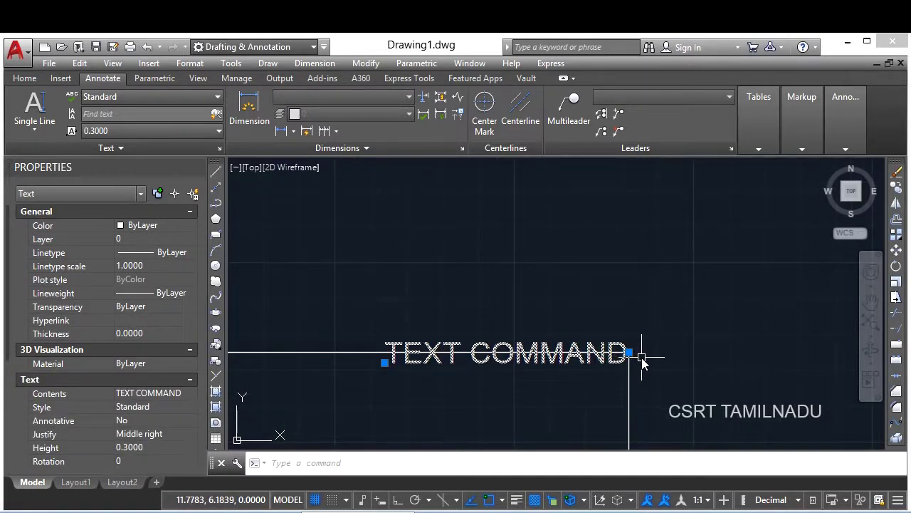
pyautogui.scroll(-4, 625, 360)
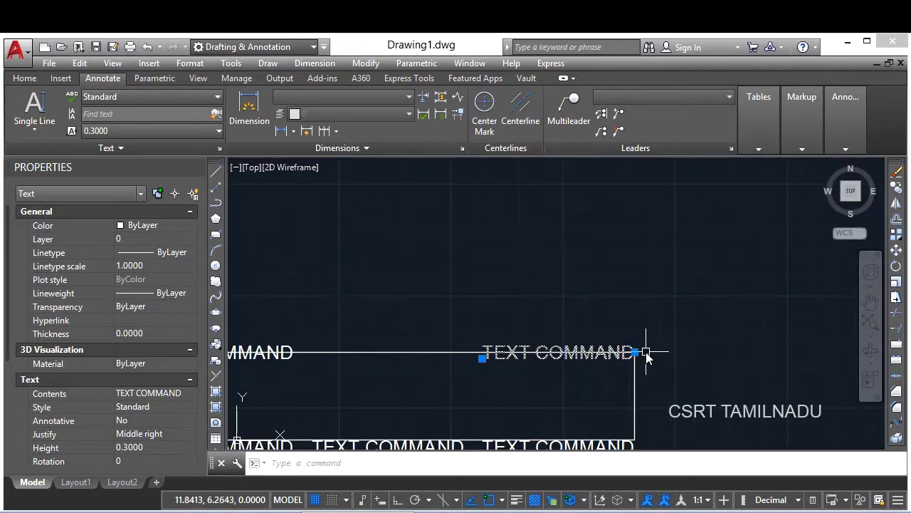
pyautogui.press('Return')
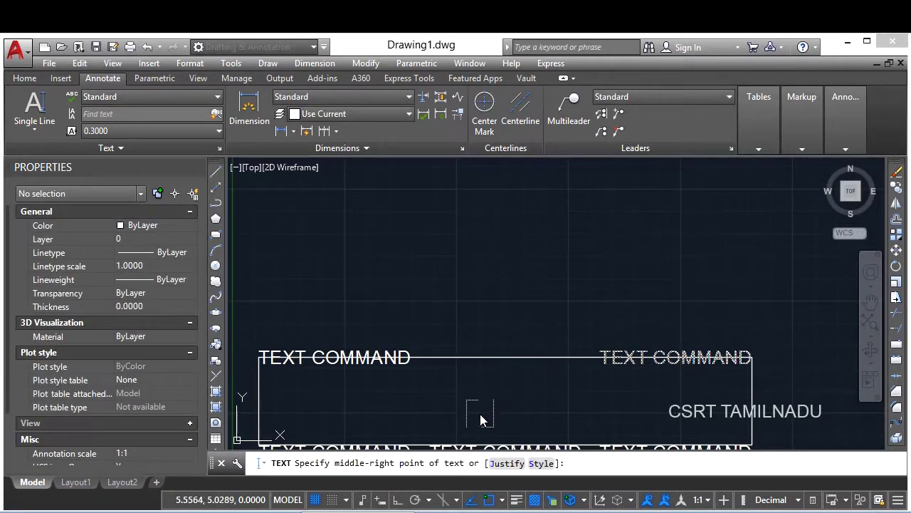
# - Place a Middle-justified 'TEXT COMMAND' label at the top edge midpoint with 0 rotation
pyautogui.write('J')
pyautogui.press('Return')
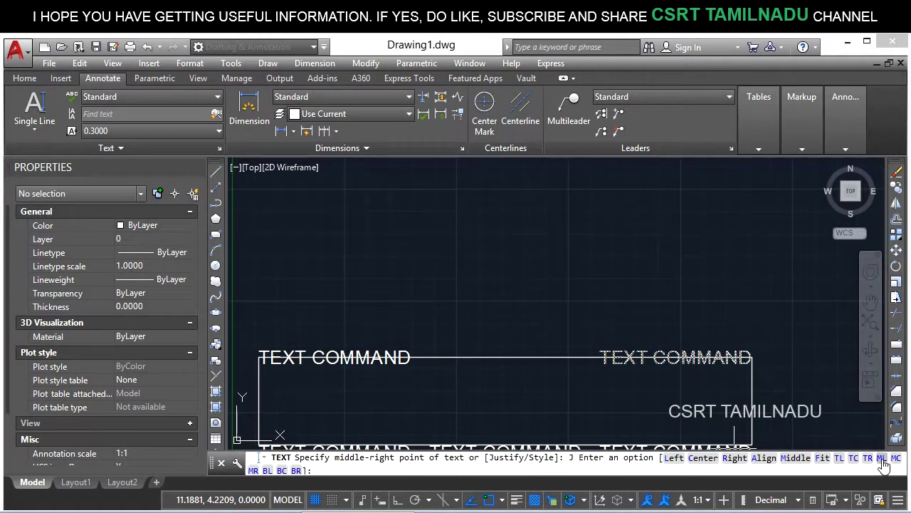
pyautogui.click(795, 457)
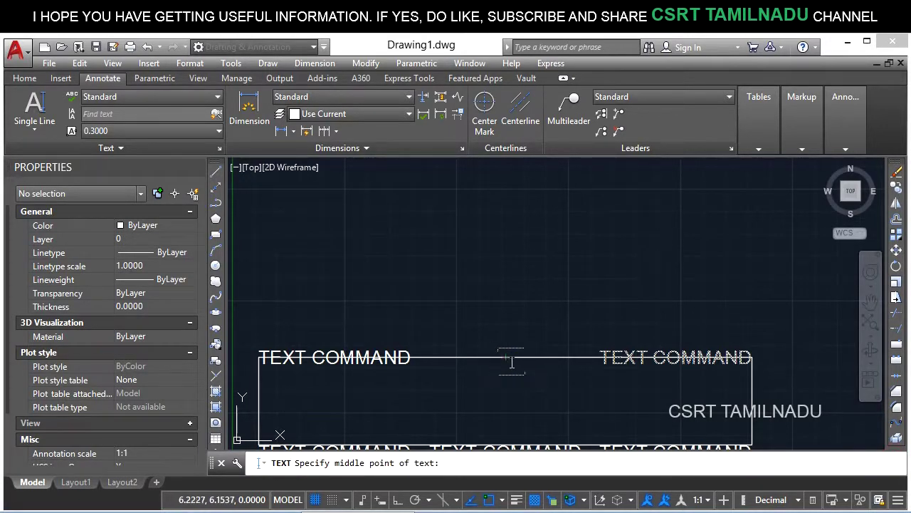
pyautogui.click(509, 362)
pyautogui.press('Return')
pyautogui.write('T')
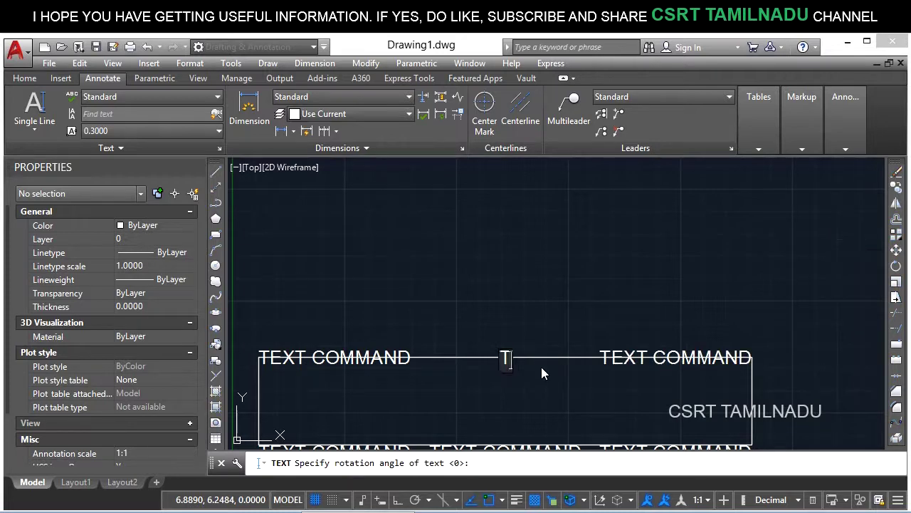
pyautogui.write('EXT COMMAND')
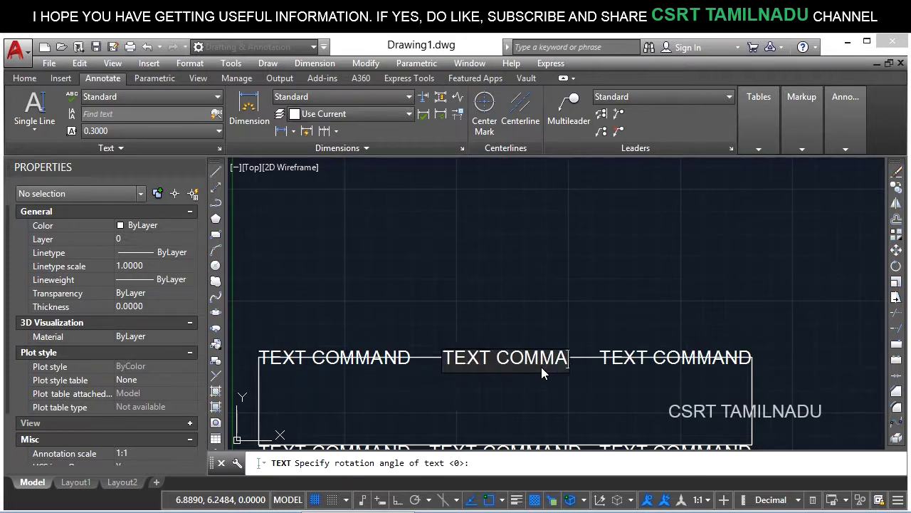
pyautogui.press('Return')
pyautogui.press('Return')
# - Select the new label and confirm Middle center justification in Properties
pyautogui.click(528, 368)
pyautogui.scroll(2, 502, 359)
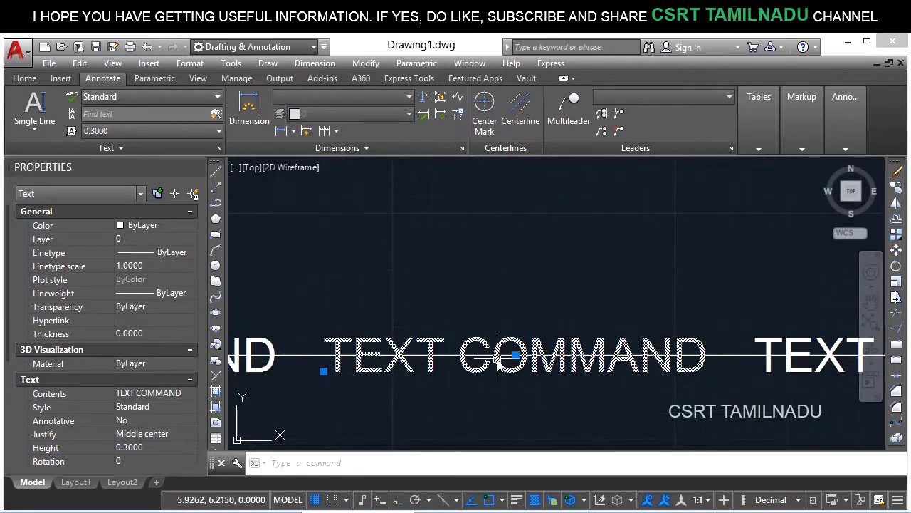
pyautogui.scroll(-1, 502, 359)
pyautogui.scroll(2, 498, 361)
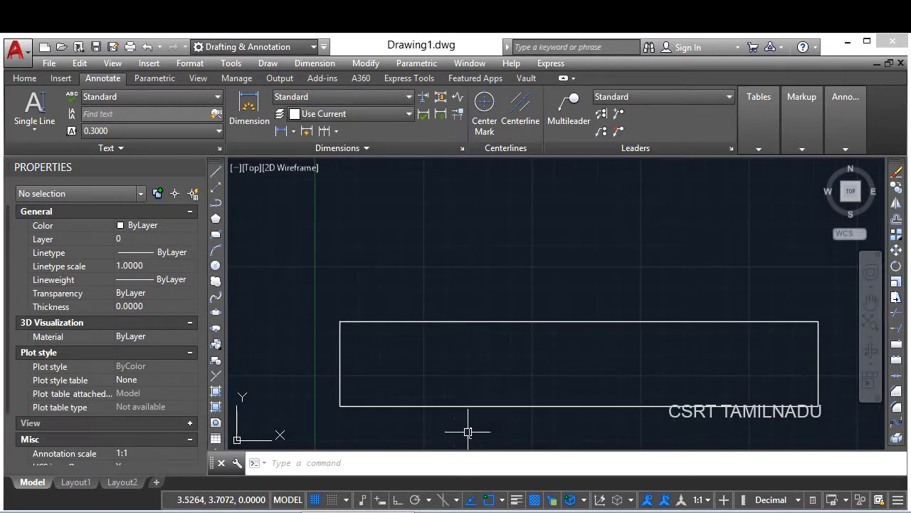
# - Place a Bottom left 'TEXT COMMAND' label at the lower-left corner, 0 rotation, and select it to check
pyautogui.write('text')
pyautogui.press('Return')
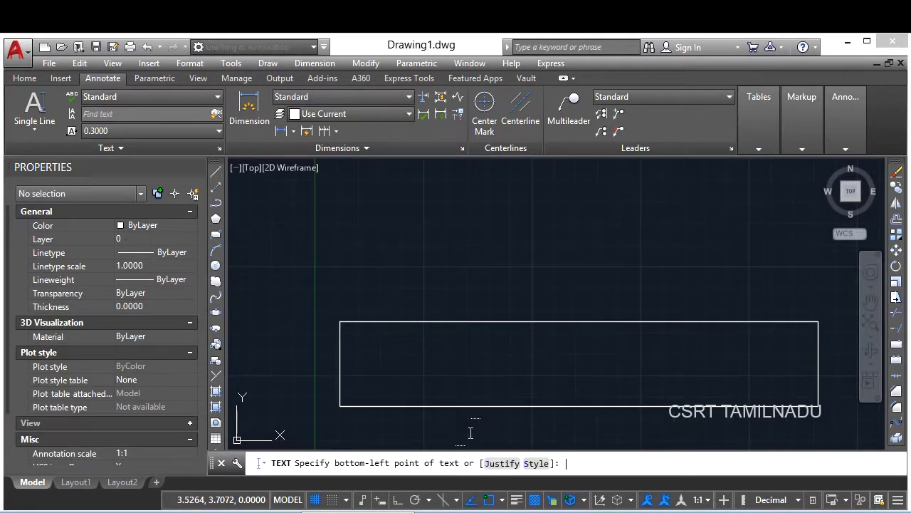
pyautogui.click(501, 463)
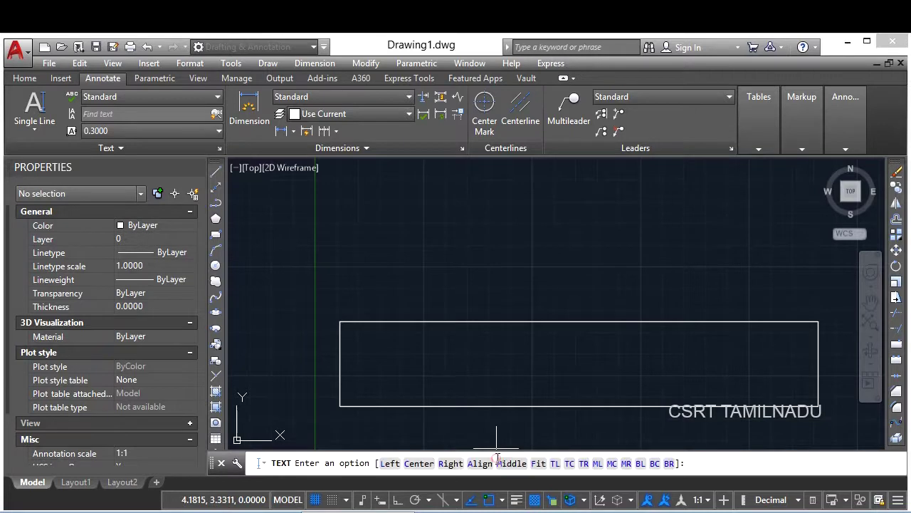
pyautogui.click(640, 464)
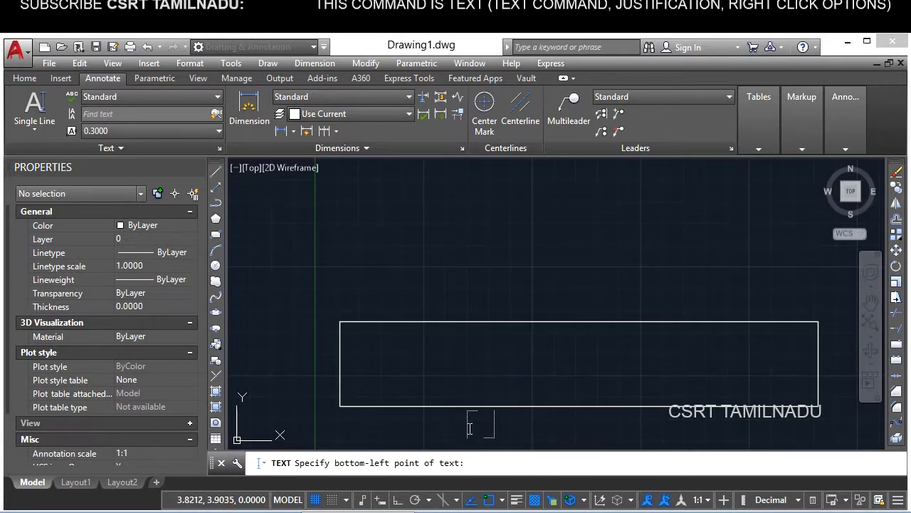
pyautogui.click(334, 411)
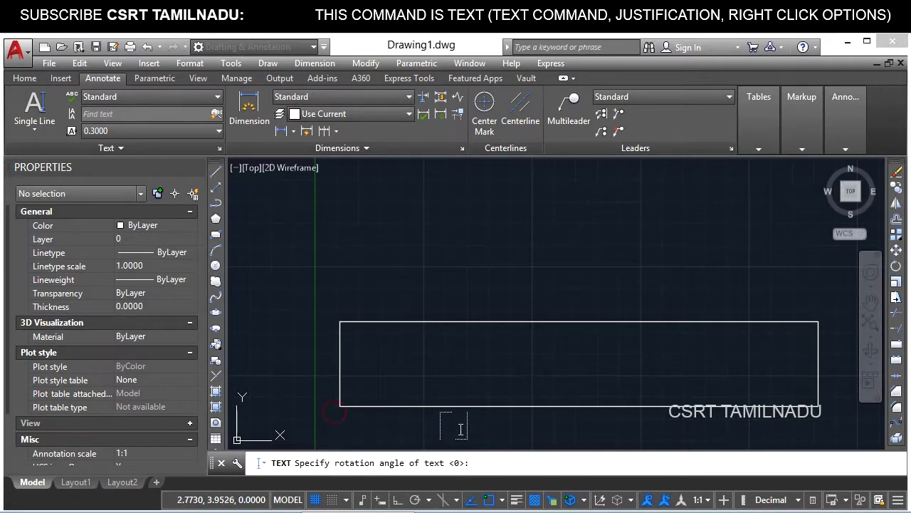
pyautogui.moveTo(340, 418); pyautogui.dragTo(396, 410, button='middle')
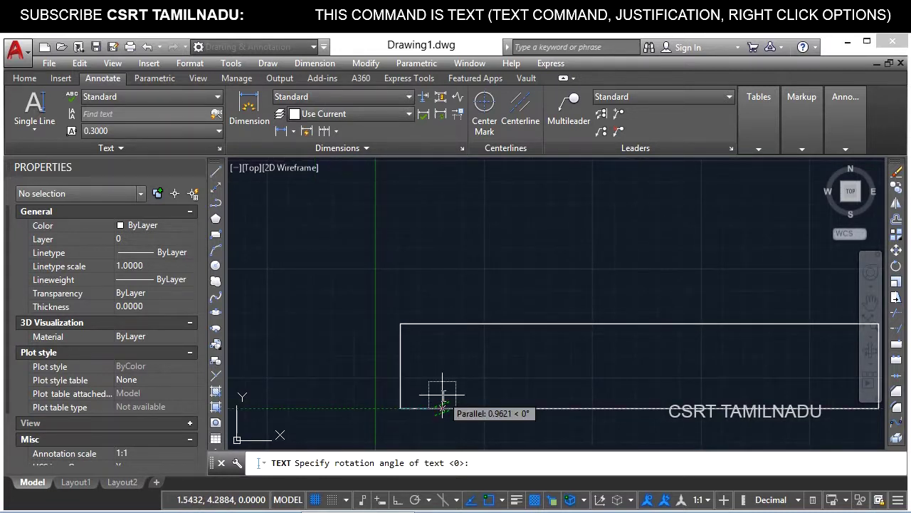
pyautogui.press('Return')
pyautogui.write('TEXT COMMAND')
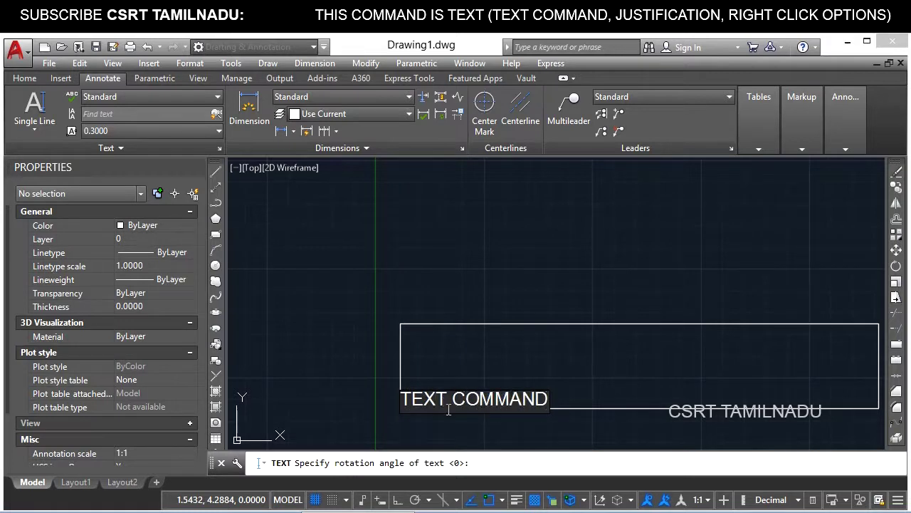
pyautogui.press('Return')
pyautogui.press('Return')
pyautogui.scroll(-2, 426, 391)
pyautogui.click(424, 390)
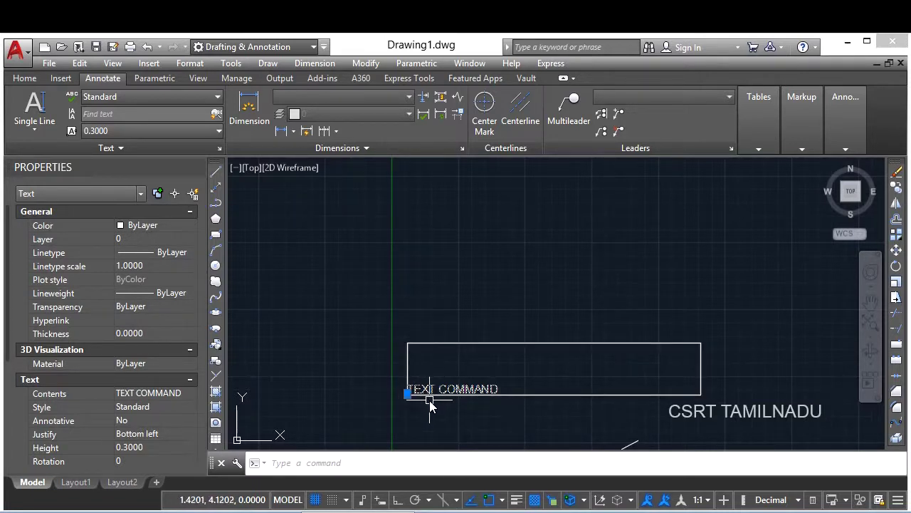
# - Place a Bottom right justified 'TEXT COMMAND' label at the rectangle's top-right corner with 0 rotation
pyautogui.press('Return')
pyautogui.click(501, 462)
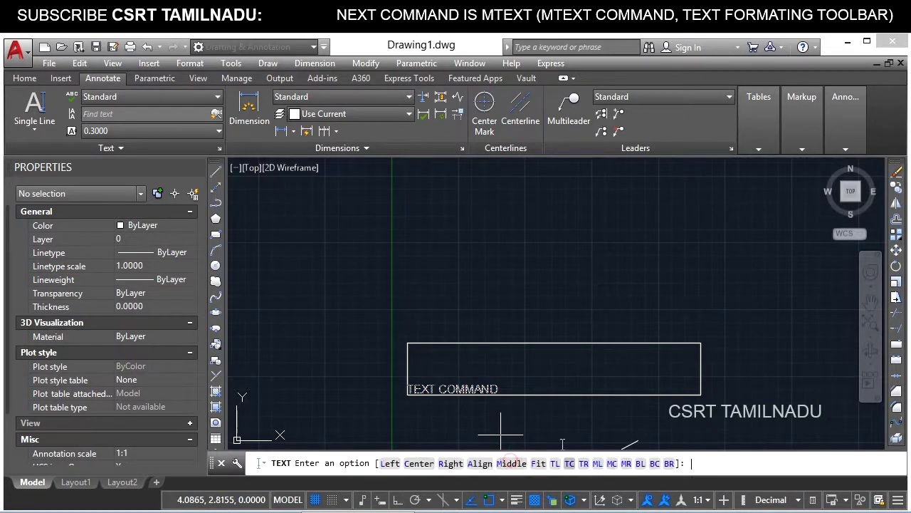
pyautogui.click(670, 463)
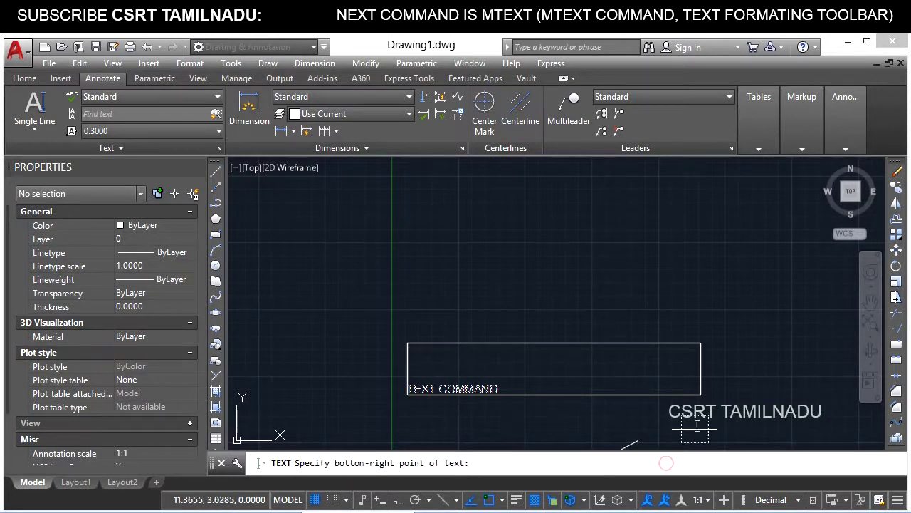
pyautogui.click(701, 343)
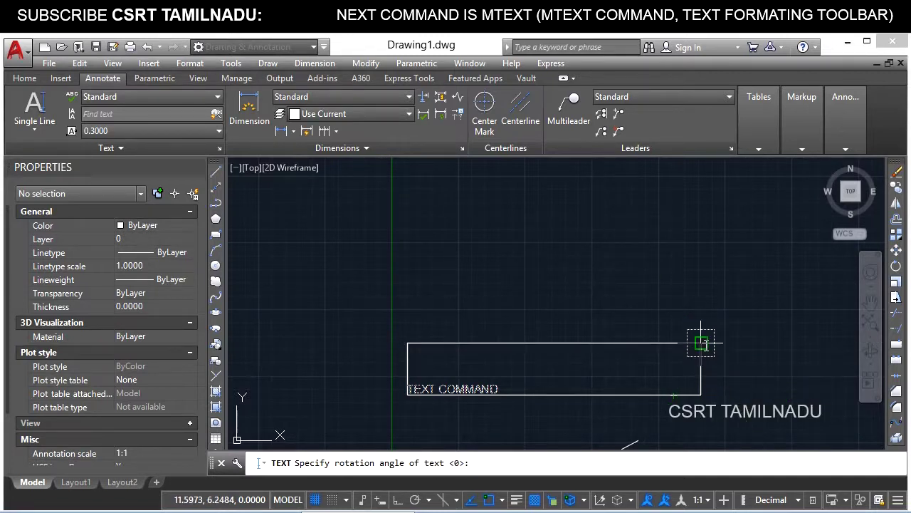
pyautogui.press('Return')
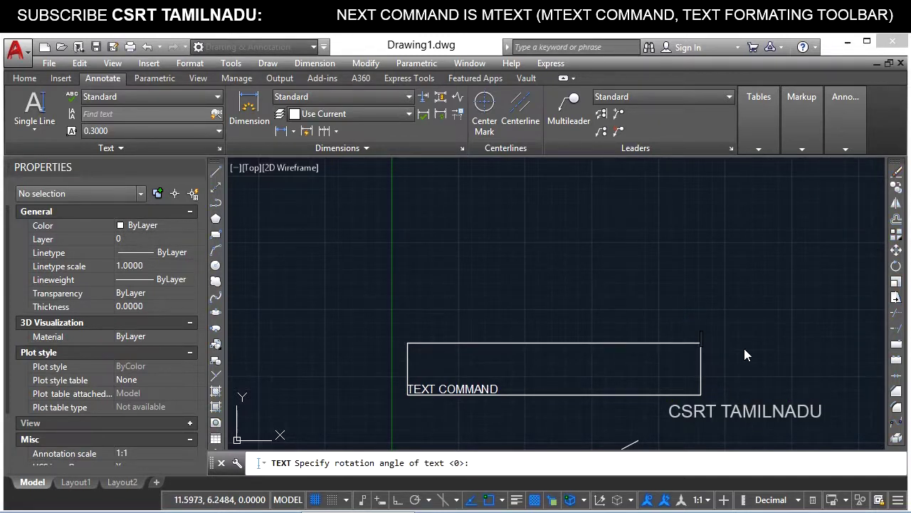
pyautogui.write('TEXT COMMA')
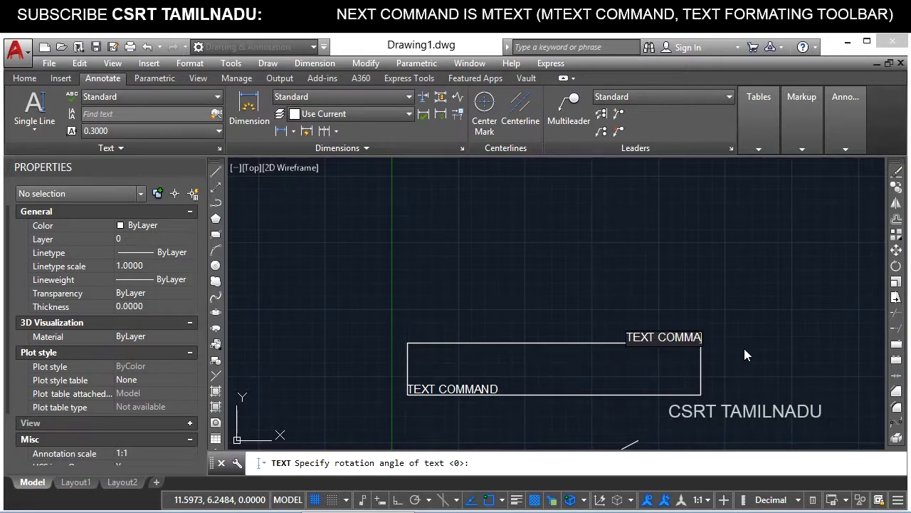
pyautogui.write('ND')
pyautogui.press('Return')
pyautogui.press('Return')
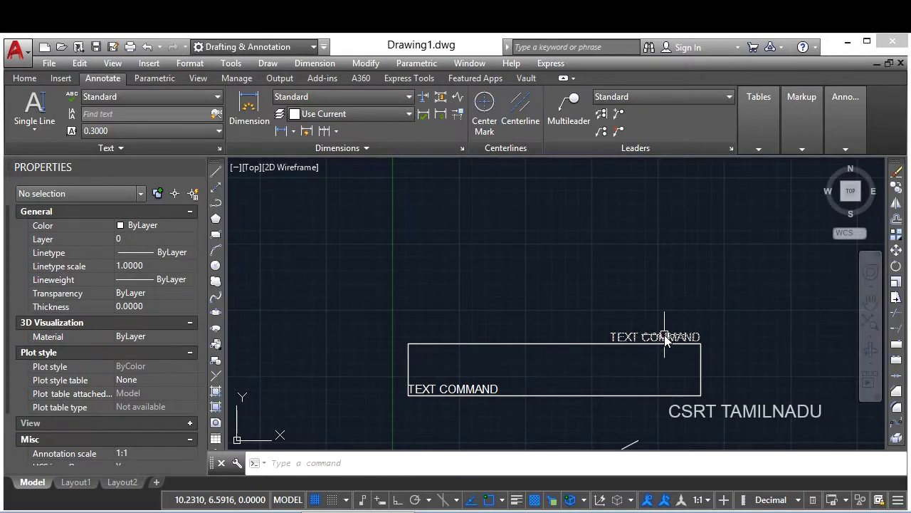
# - Select the new label and verify its Bottom right justification
pyautogui.click(666, 337)
pyautogui.scroll(2, 701, 346)
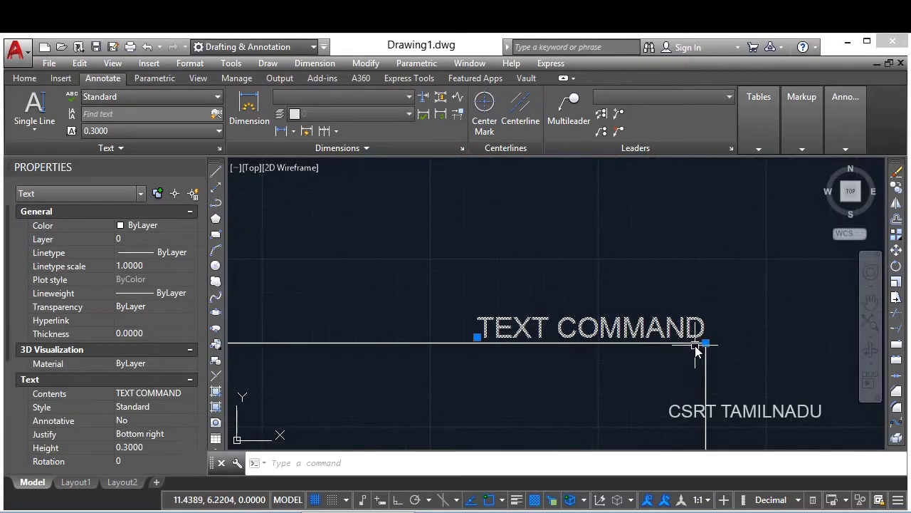
pyautogui.scroll(-2, 702, 346)
pyautogui.press('Return')
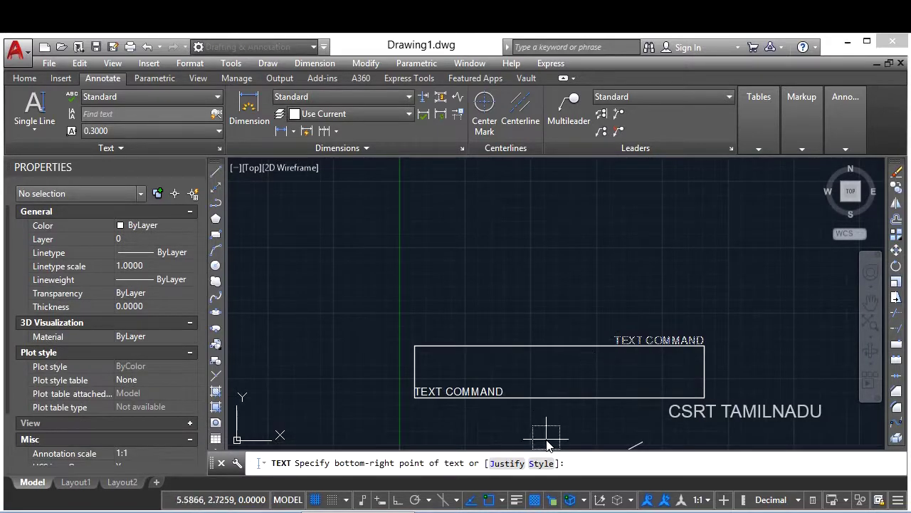
# - Place a Bottom center justified 'TEXT' label at the top edge midpoint with 0 rotation
pyautogui.write('J')
pyautogui.press('Return')
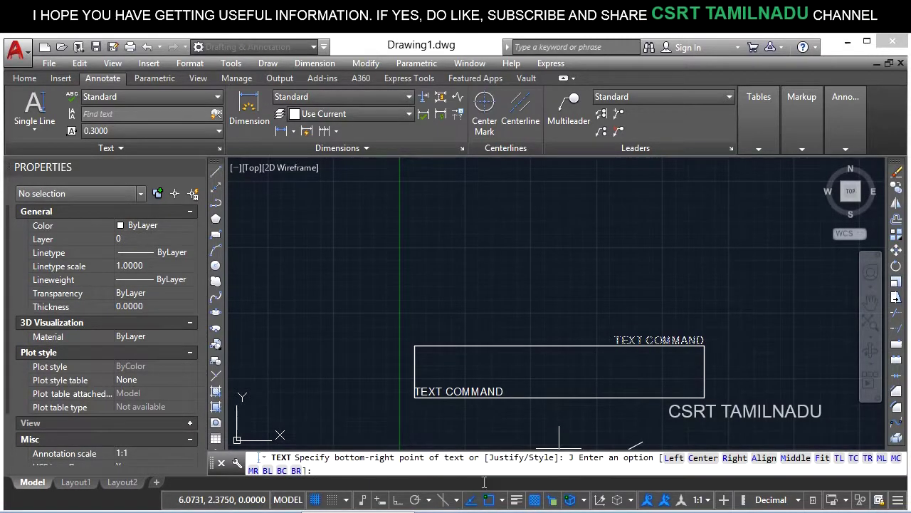
pyautogui.click(283, 471)
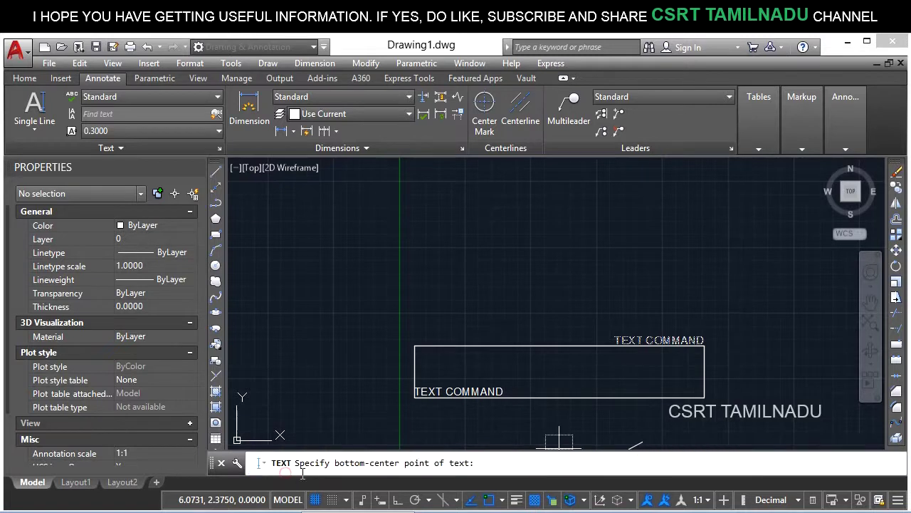
pyautogui.click(556, 346)
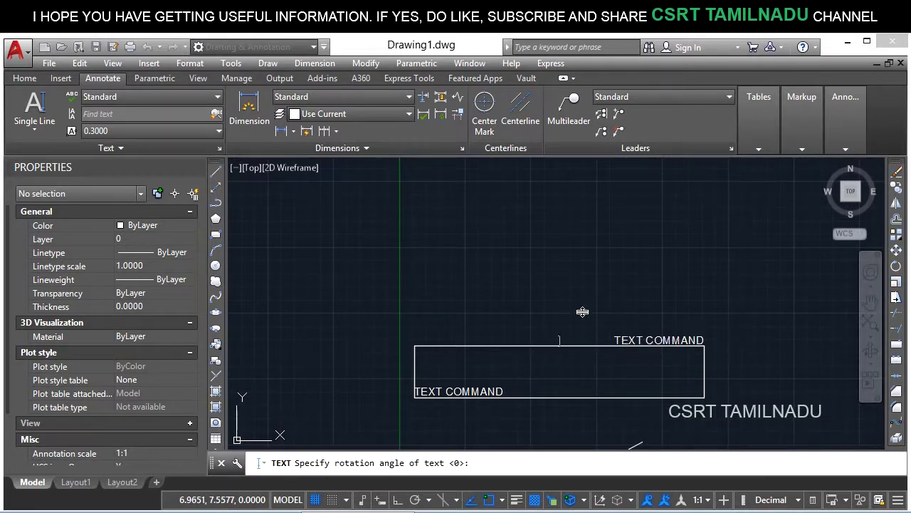
pyautogui.press('Return')
pyautogui.write('TEXT')
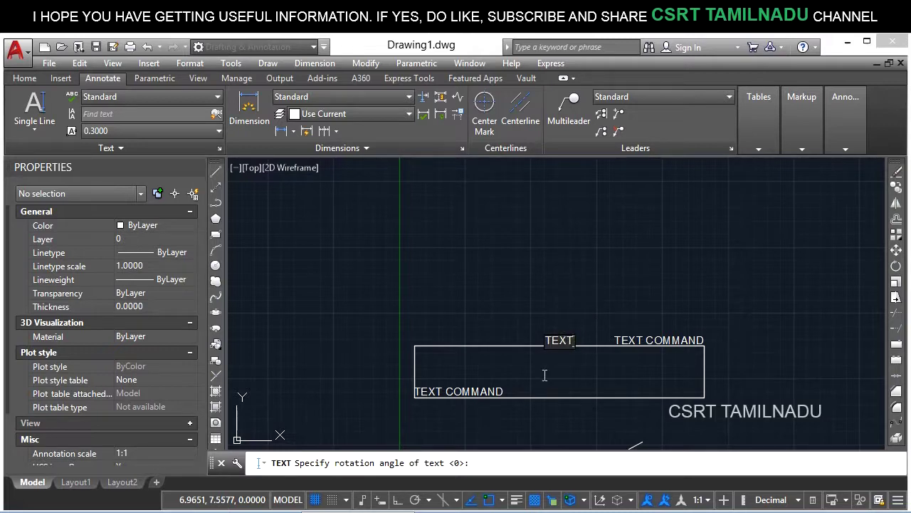
pyautogui.press('Return')
pyautogui.press('Return')
# - Select the 'TEXT' label and verify Bottom center justification in Properties
pyautogui.scroll(3, 560, 342)
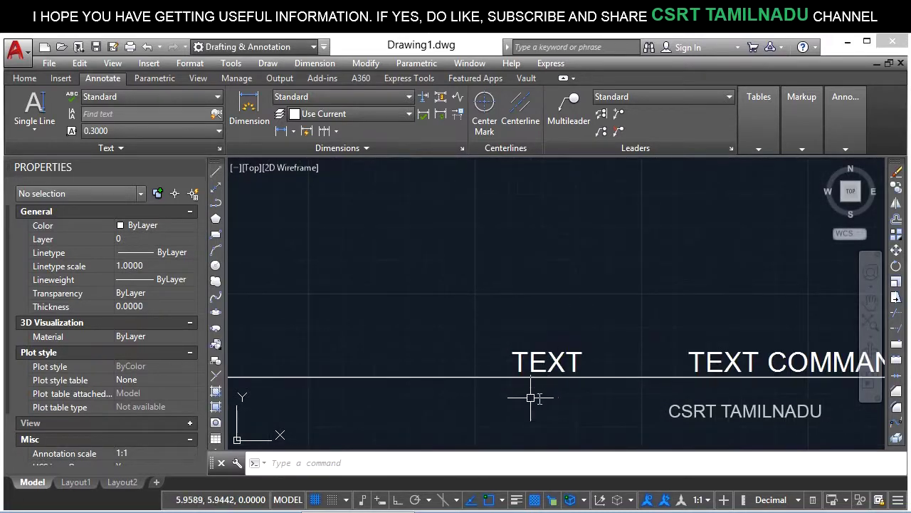
pyautogui.click(560, 363)
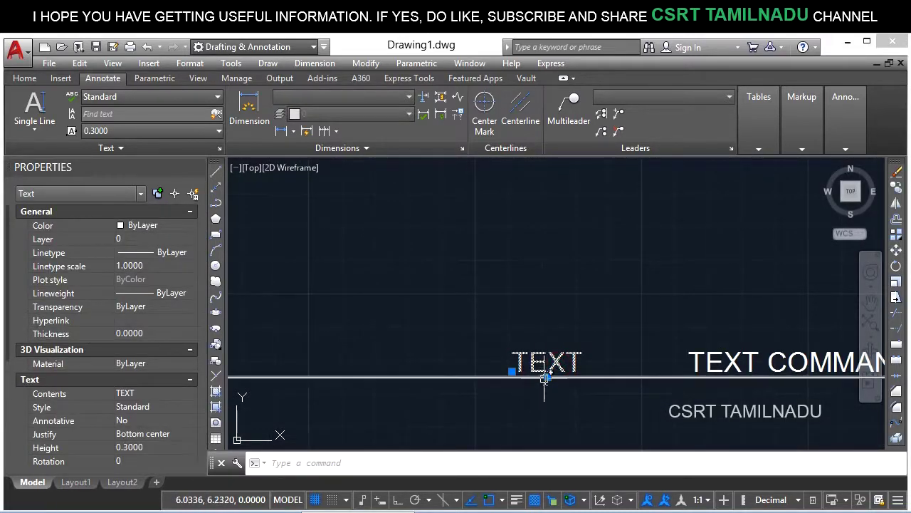
pyautogui.scroll(3, 555, 384)
pyautogui.scroll(1, 555, 378)
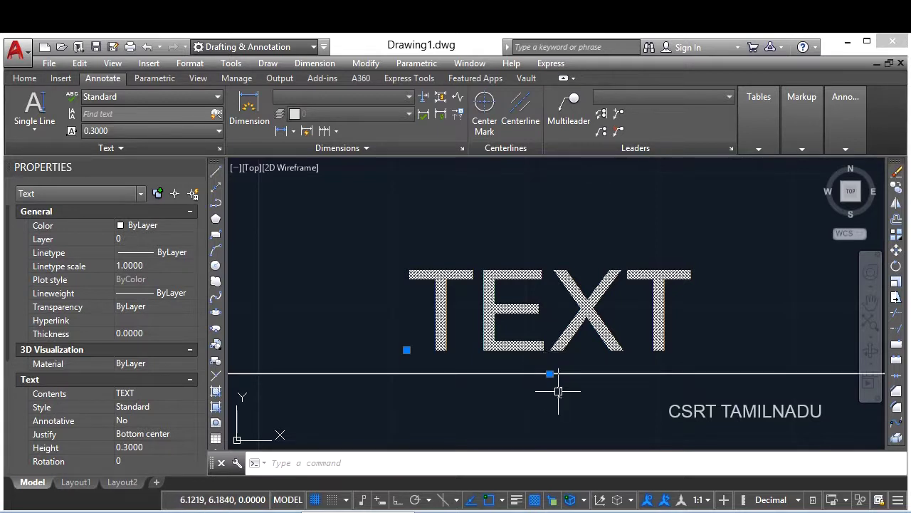
pyautogui.scroll(-8, 555, 372)
pyautogui.press('Escape')
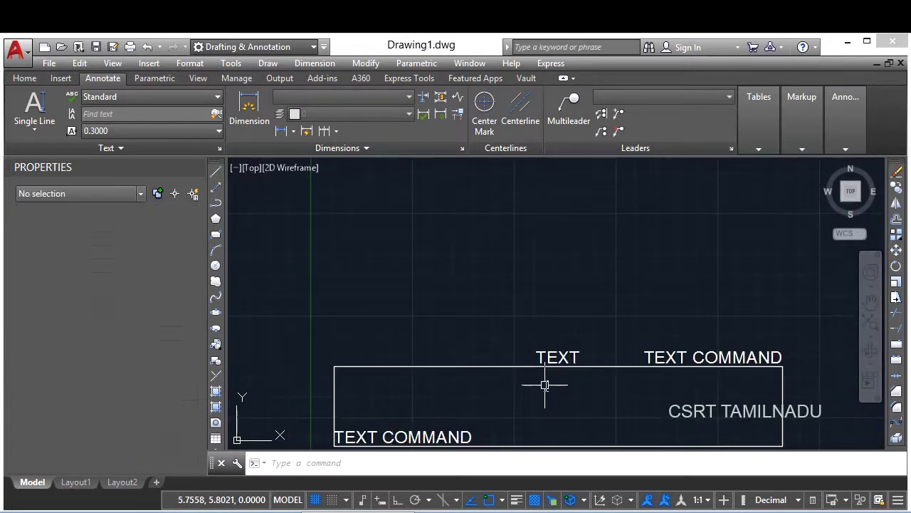